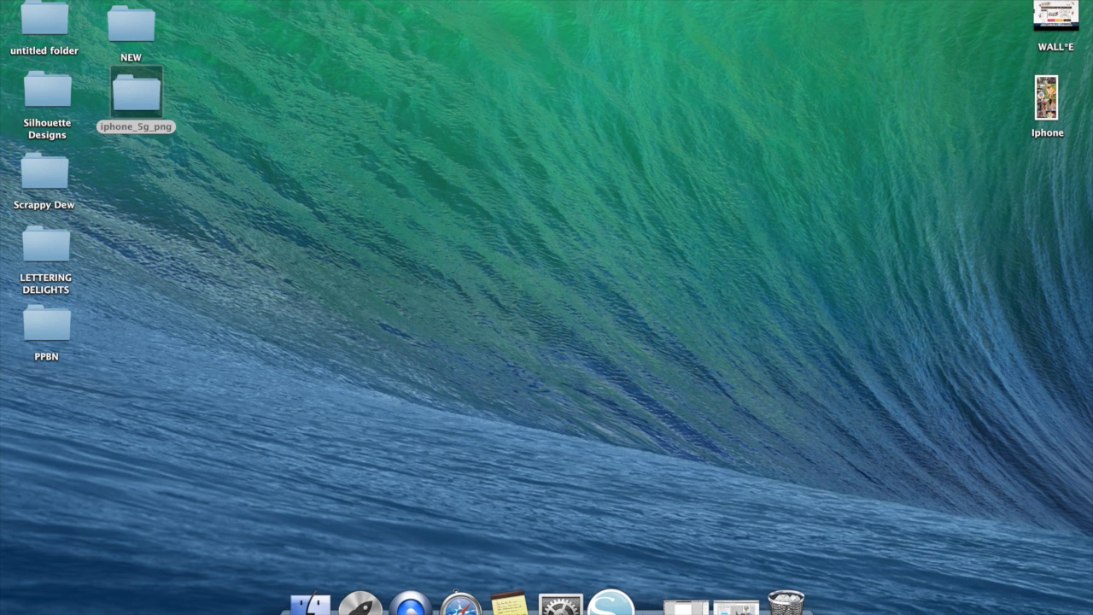
Step: Review the two iPhone 5 templates in the iphone_5g_png folder, then return to the Collage.com page
{"action": "double_click", "coordinate": [137, 98]}
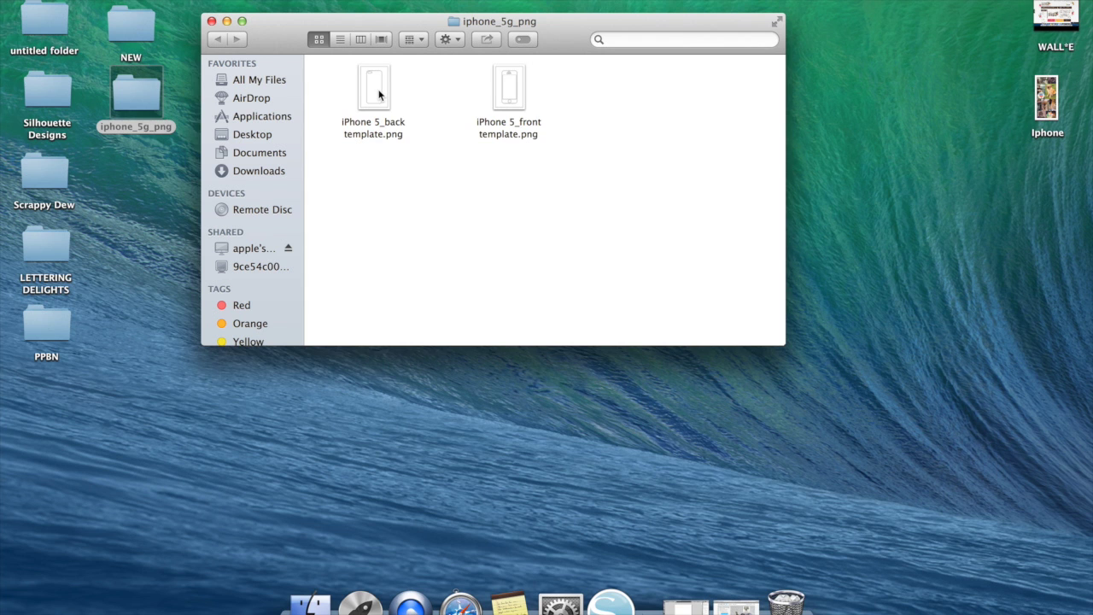
{"action": "left_click", "coordinate": [210, 21]}
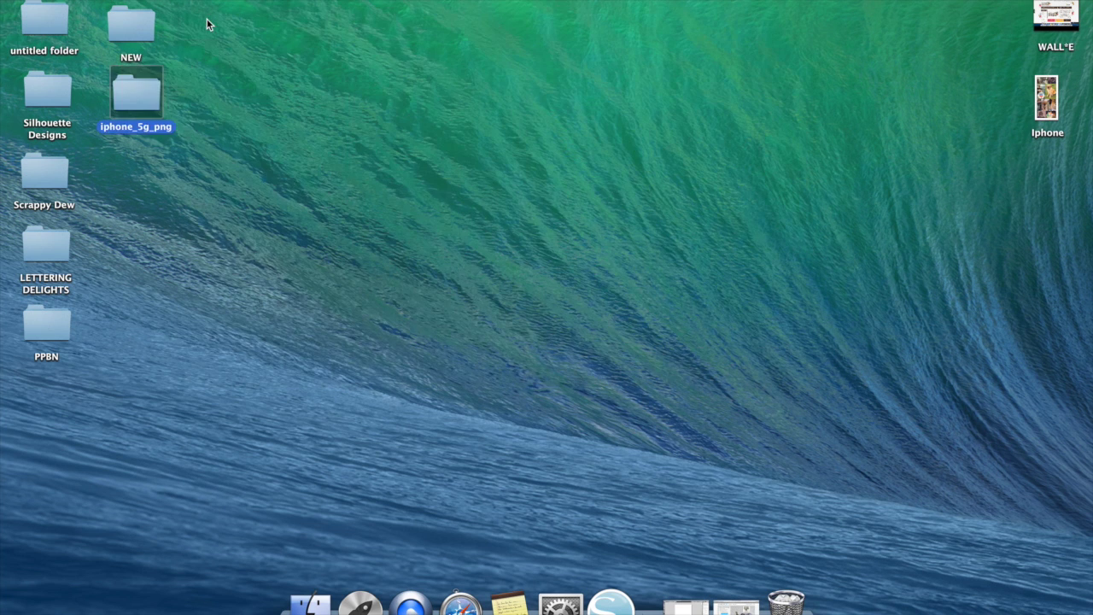
{"action": "left_click", "coordinate": [688, 605]}
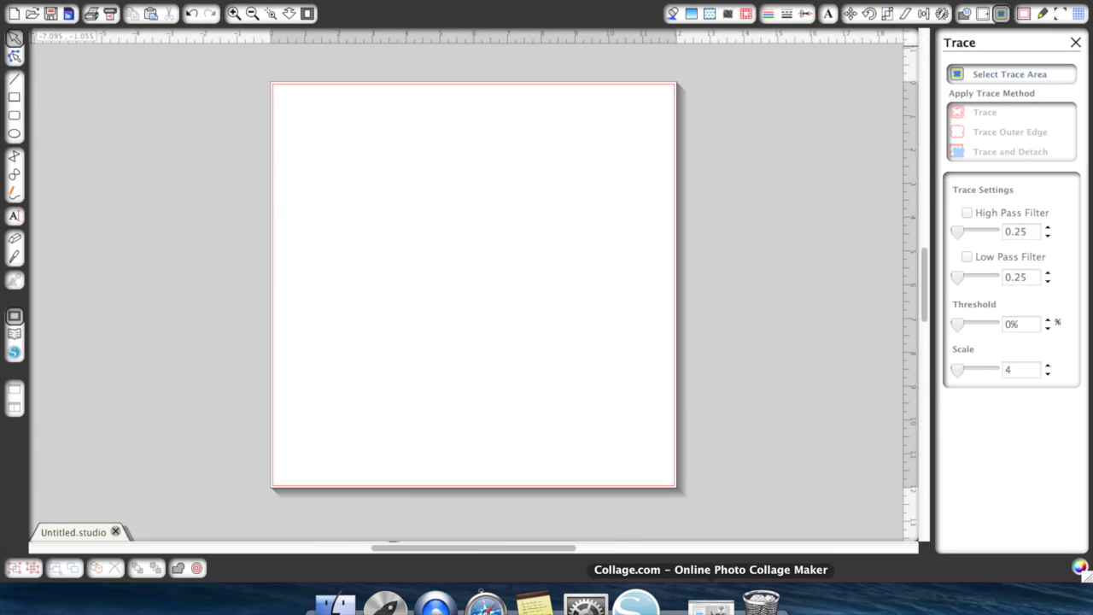
{"action": "left_click", "coordinate": [26, 4]}
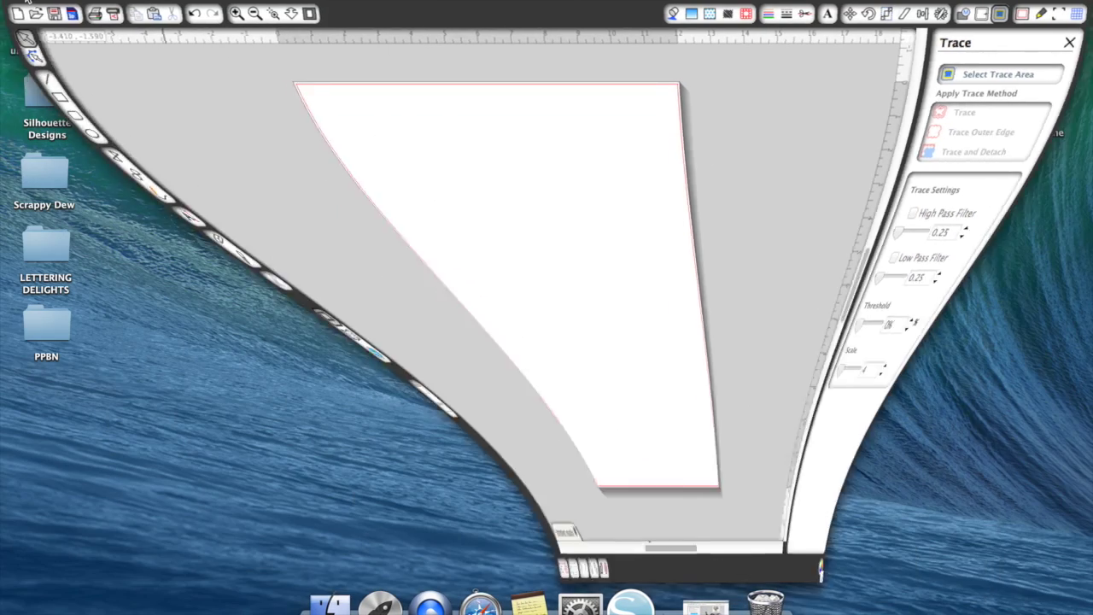
{"action": "left_click", "coordinate": [698, 542]}
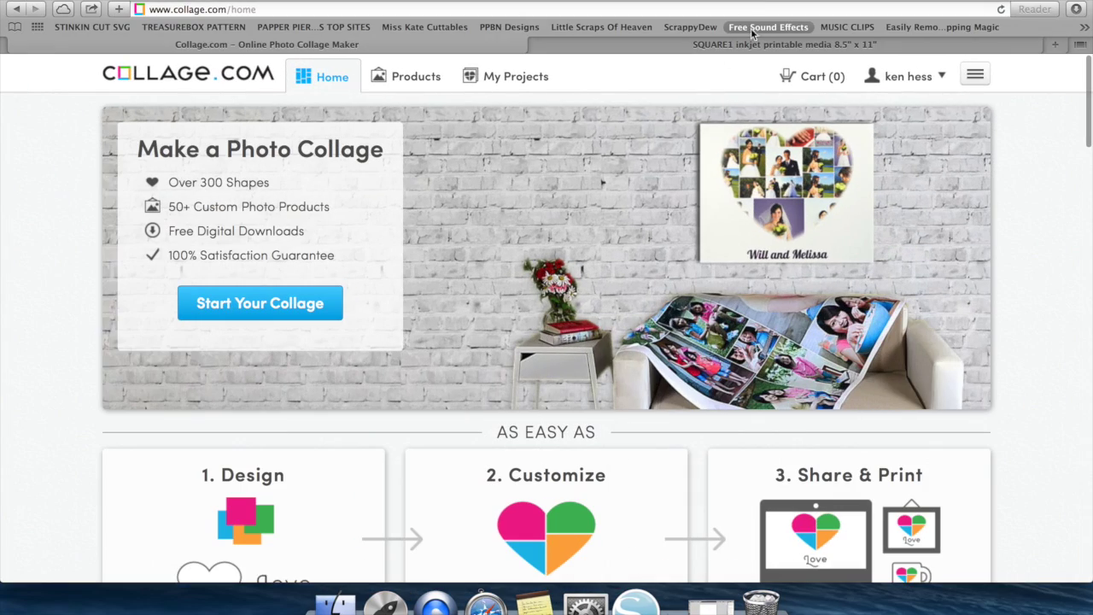
{"action": "left_click", "coordinate": [756, 47]}
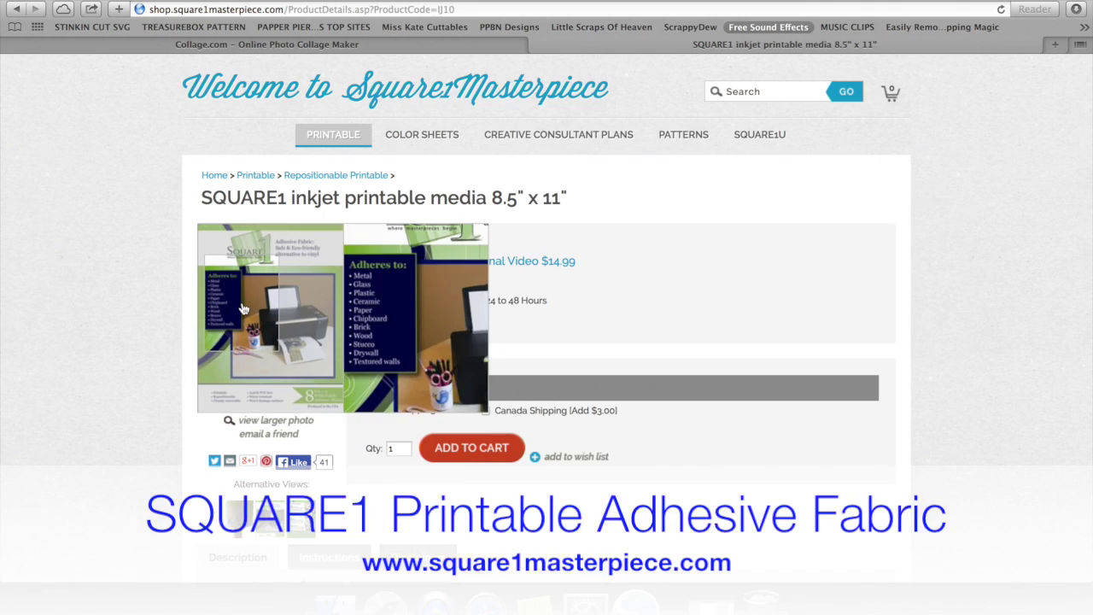
{"action": "left_click", "coordinate": [244, 309]}
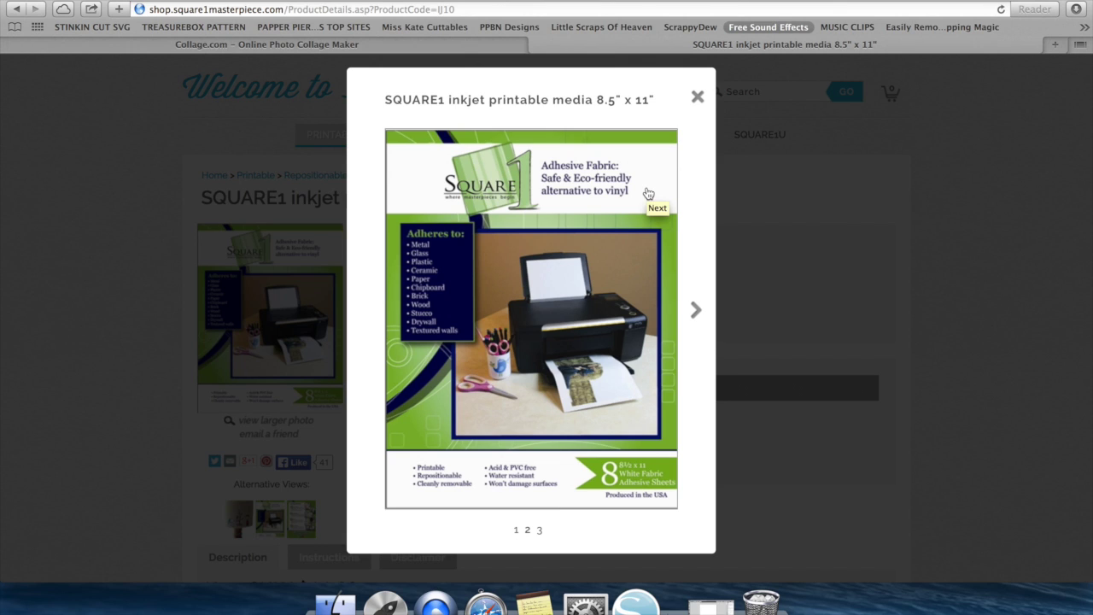
{"action": "left_click", "coordinate": [696, 97]}
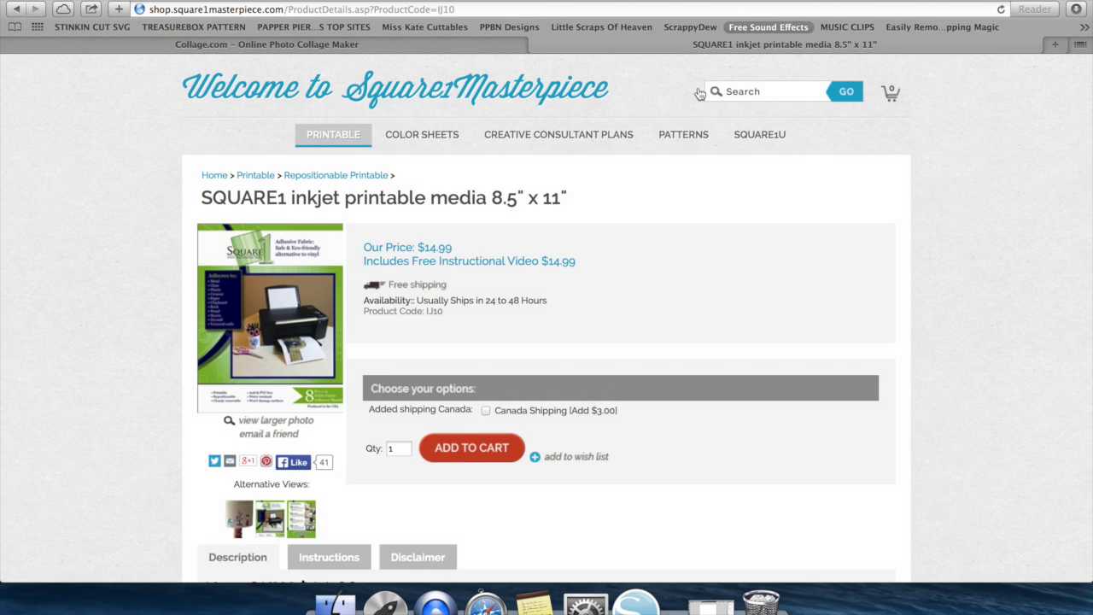
{"action": "left_click", "coordinate": [416, 49]}
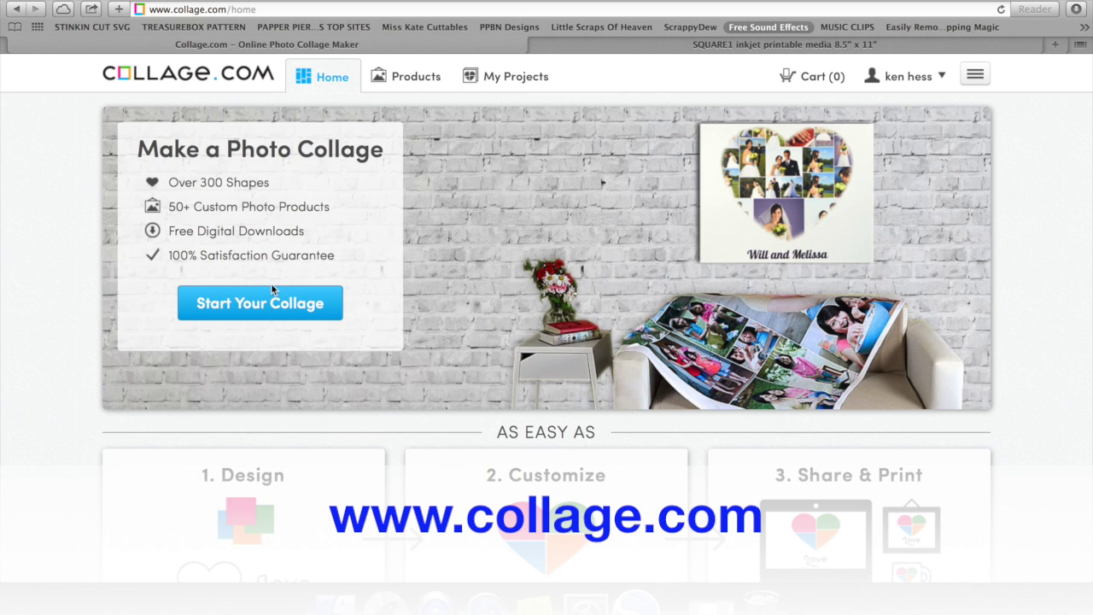
Step: Delete the saved Project 5 iPhone 5S Case collage, keeping Project 3, and begin a new project
{"action": "left_click", "coordinate": [235, 310]}
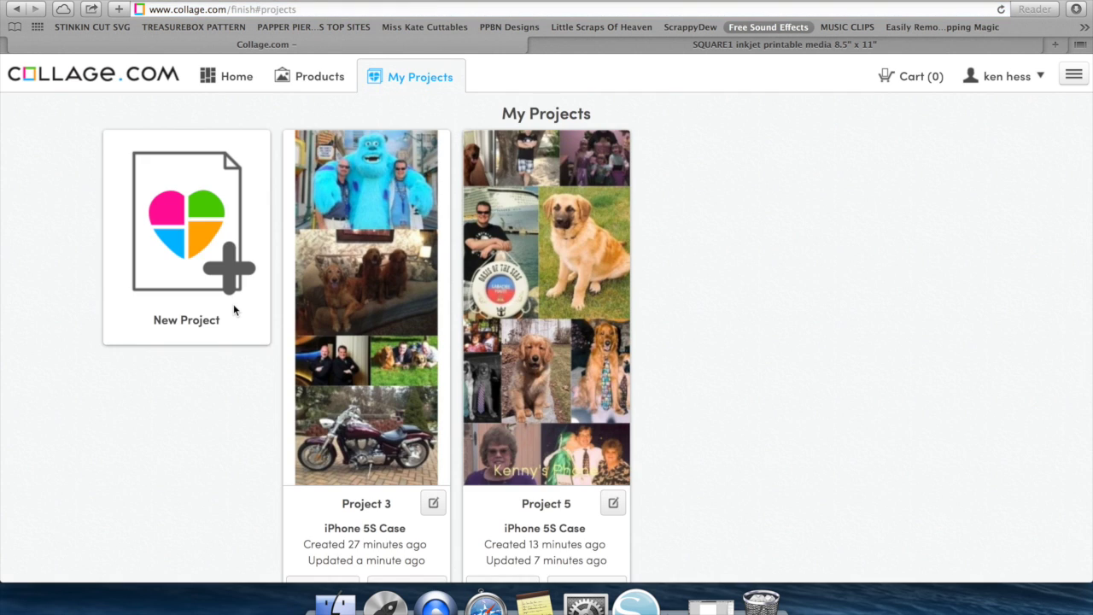
{"action": "scroll", "coordinate": [353, 490], "scroll_direction": "down", "scroll_amount": 1}
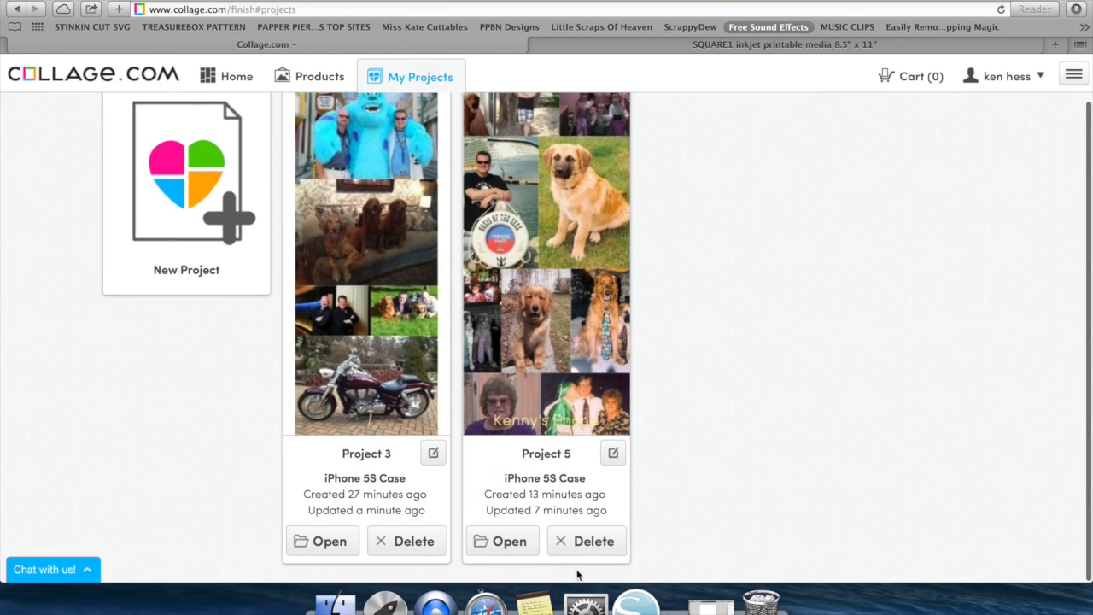
{"action": "left_click", "coordinate": [580, 549]}
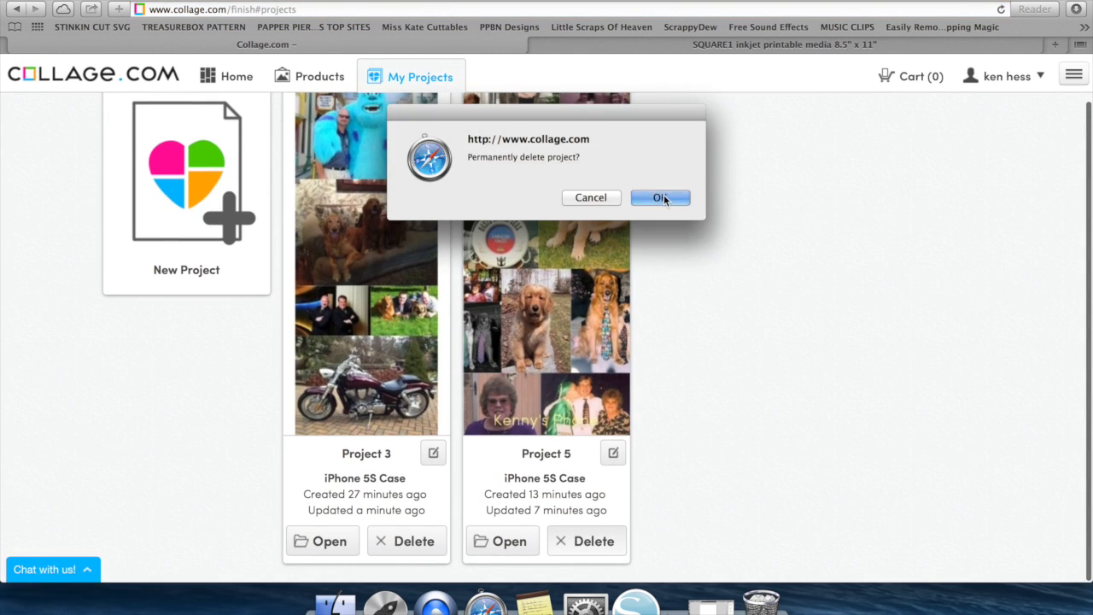
{"action": "left_click", "coordinate": [663, 197]}
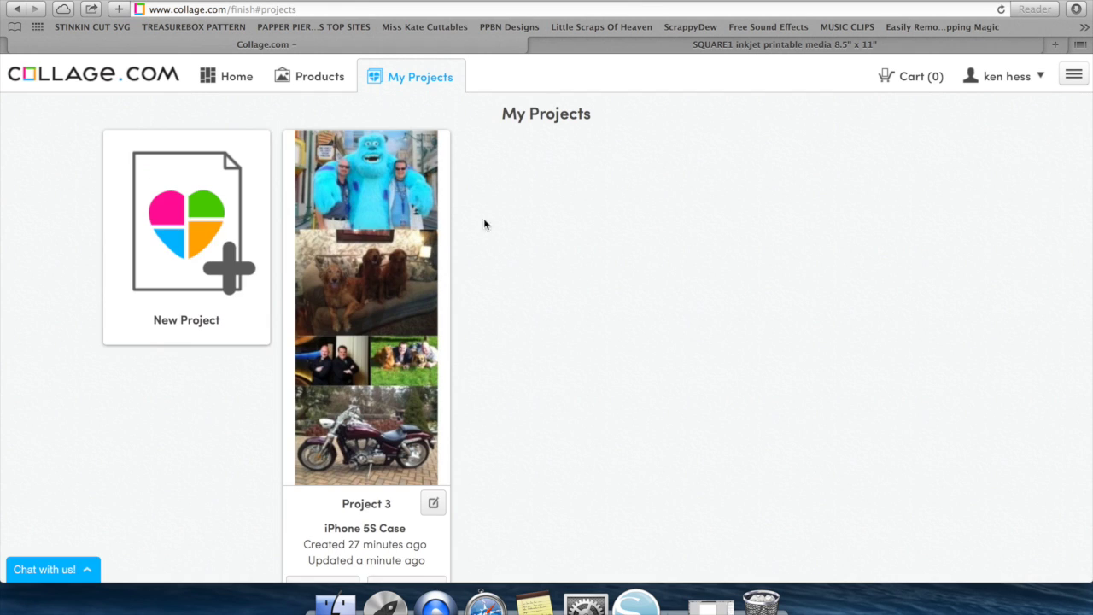
{"action": "left_click", "coordinate": [191, 279]}
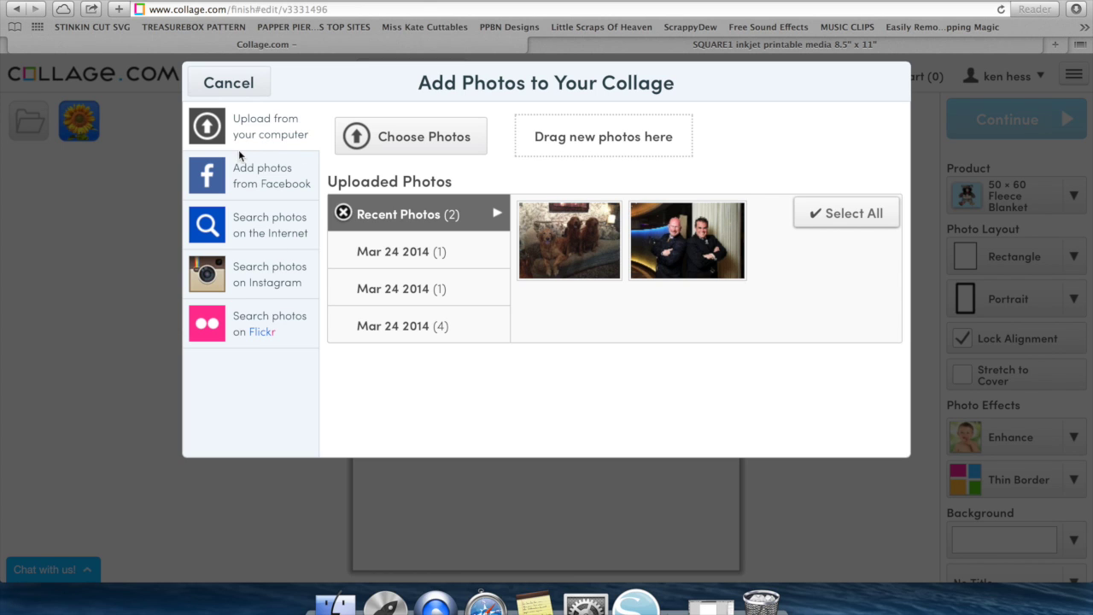
Step: Compare the Facebook, web search, Instagram and Flickr photo sources, returning to Facebook albums
{"action": "left_click", "coordinate": [276, 199]}
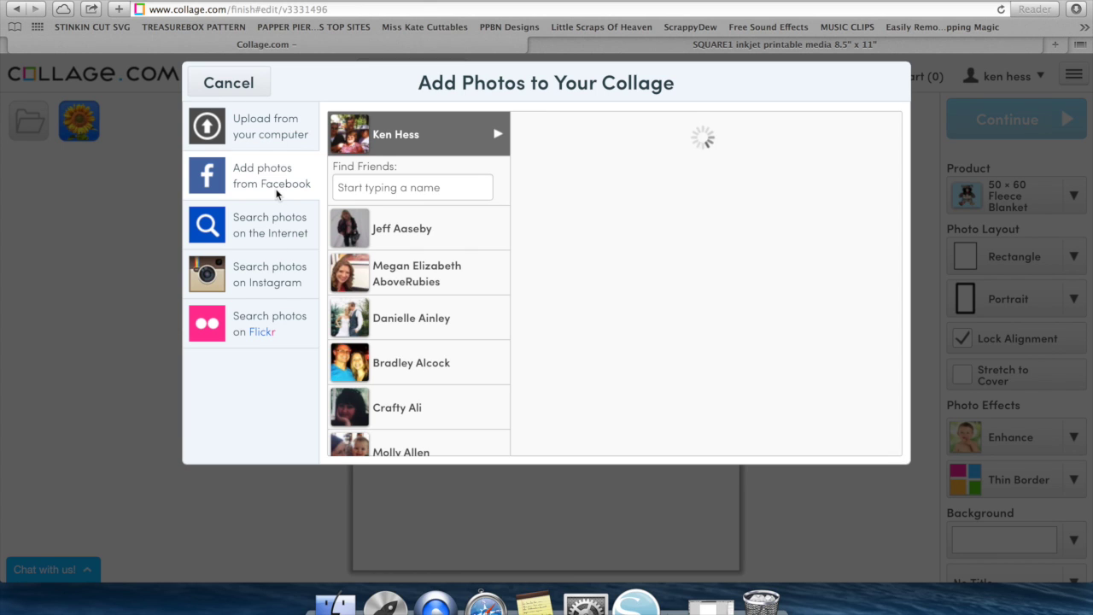
{"action": "left_click", "coordinate": [282, 229]}
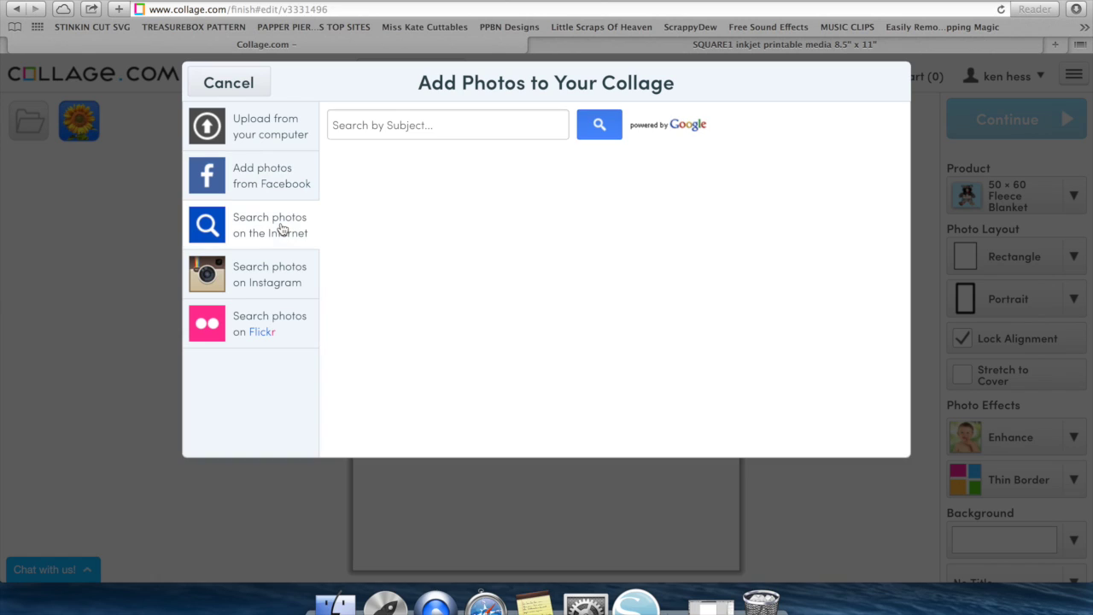
{"action": "left_click", "coordinate": [288, 294]}
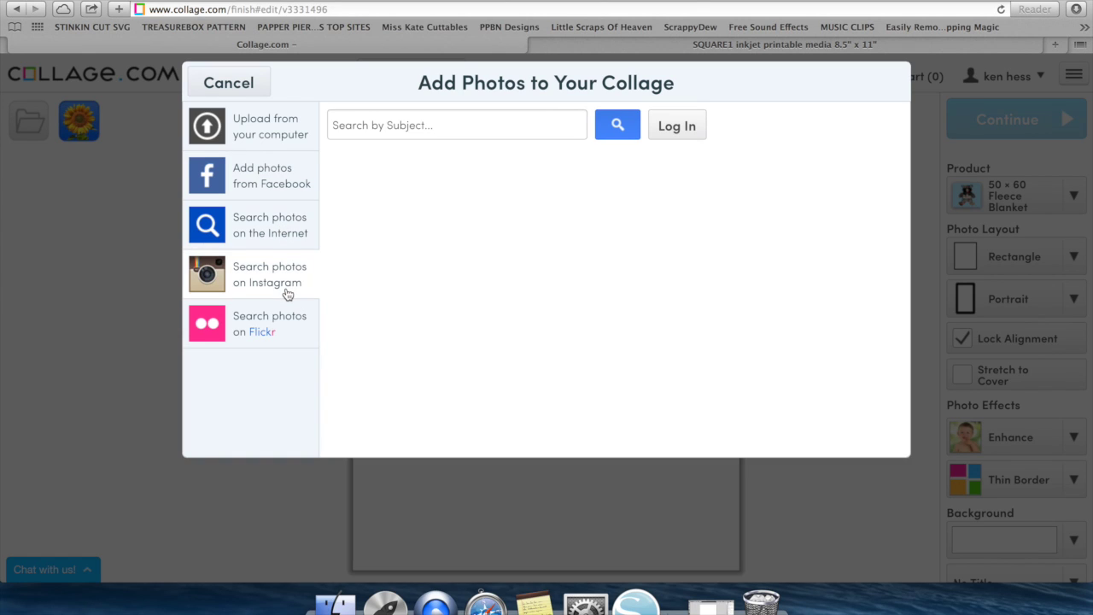
{"action": "left_click", "coordinate": [284, 333]}
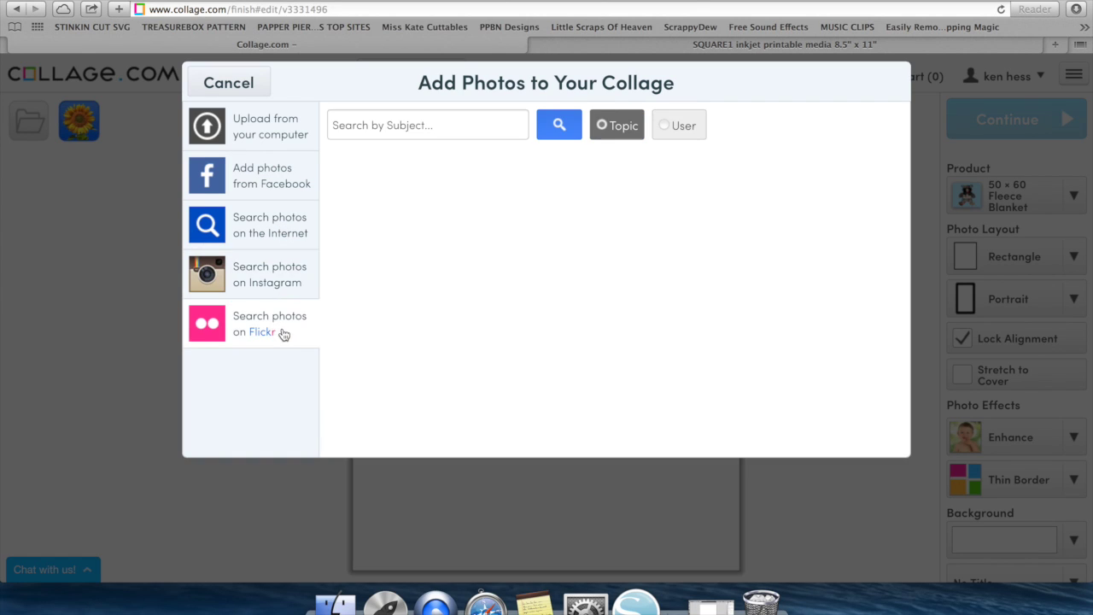
{"action": "left_click", "coordinate": [270, 180]}
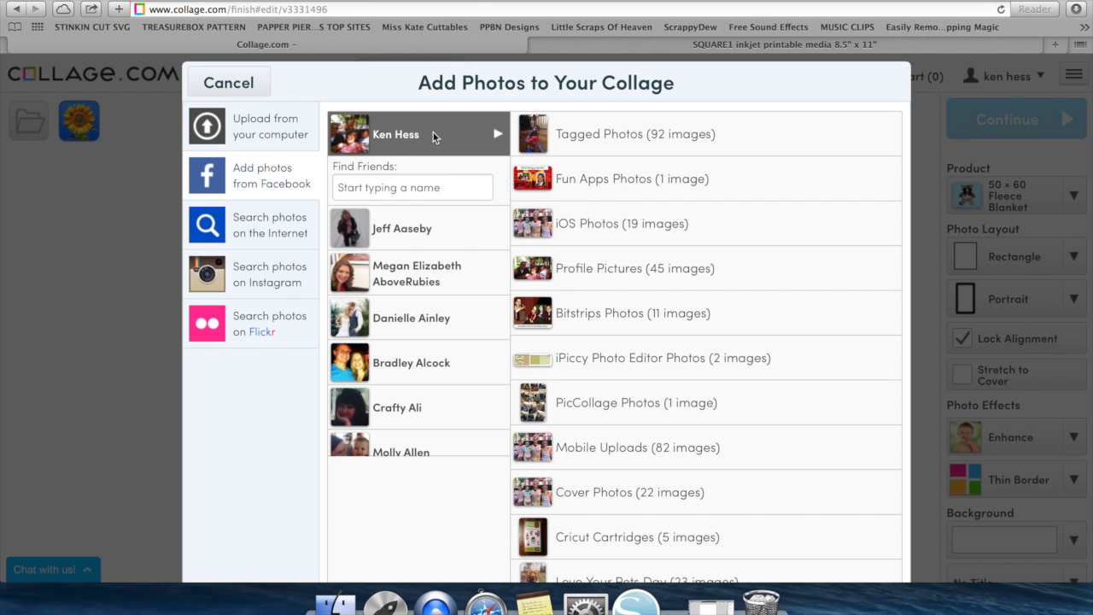
Step: Search friends by name and browse a friend's albums, then open your own Profile Pictures album
{"action": "scroll", "coordinate": [627, 359], "scroll_direction": "down", "scroll_amount": 3}
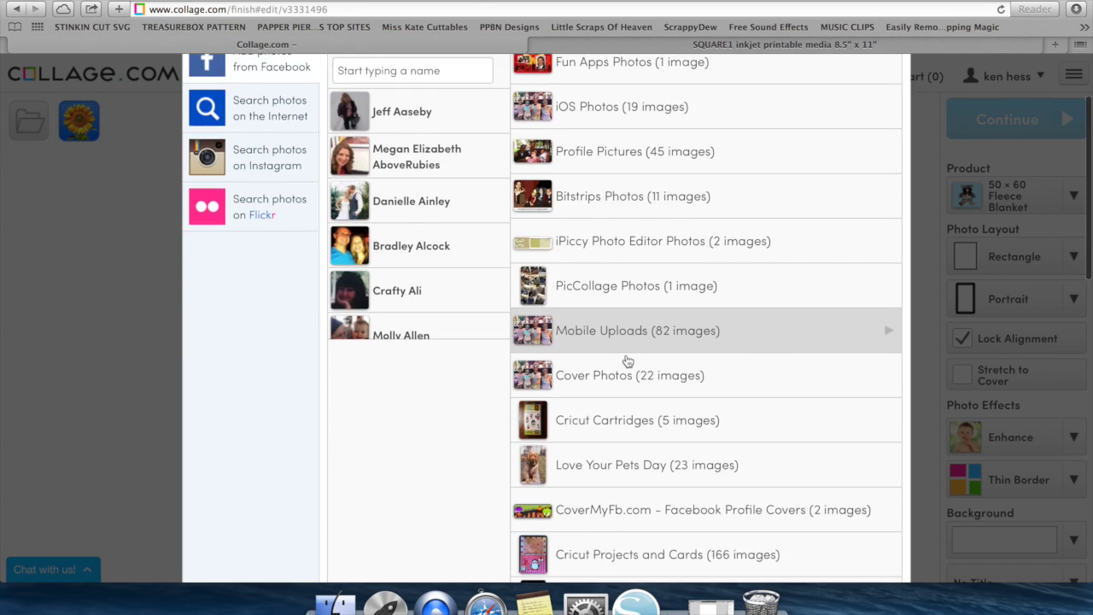
{"action": "scroll", "coordinate": [627, 360], "scroll_direction": "down", "scroll_amount": 14}
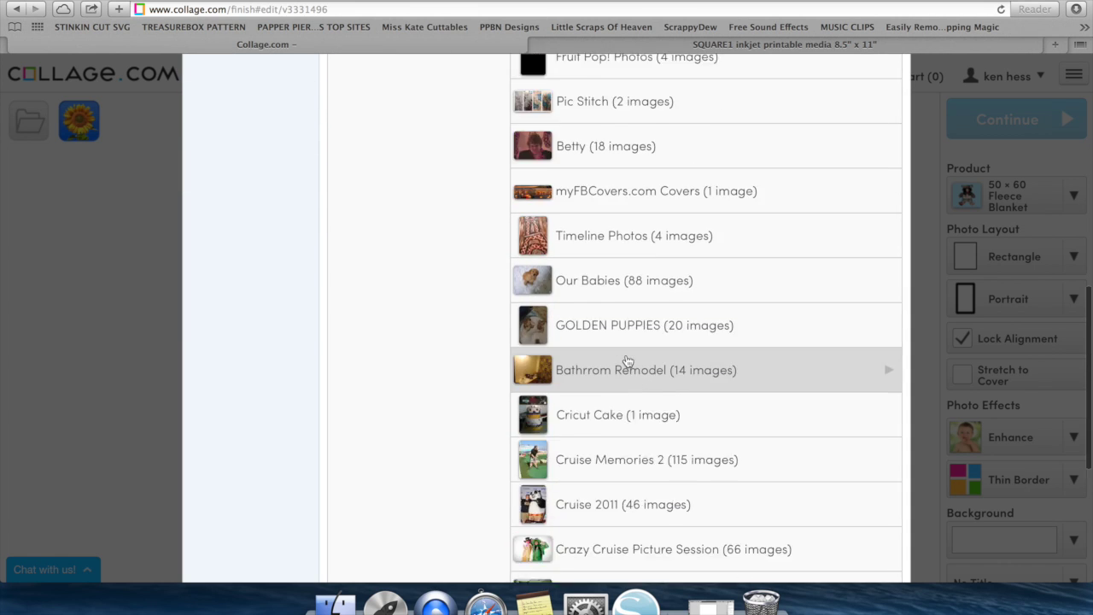
{"action": "scroll", "coordinate": [627, 359], "scroll_direction": "down", "scroll_amount": 5}
{"action": "scroll", "coordinate": [627, 360], "scroll_direction": "up", "scroll_amount": 15}
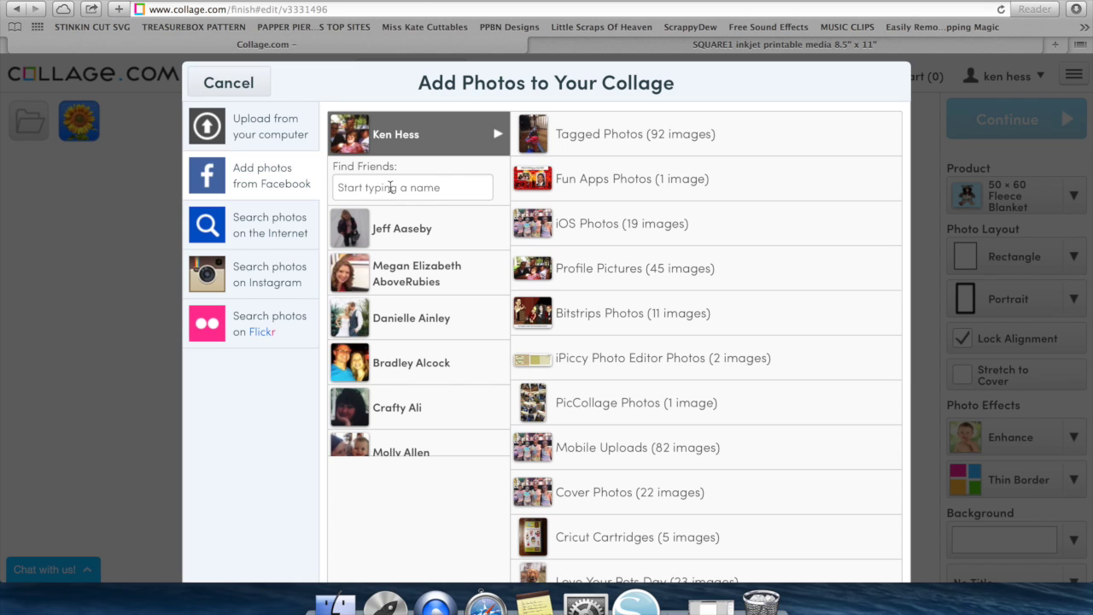
{"action": "left_click", "coordinate": [390, 187]}
{"action": "type", "text": "ali"}
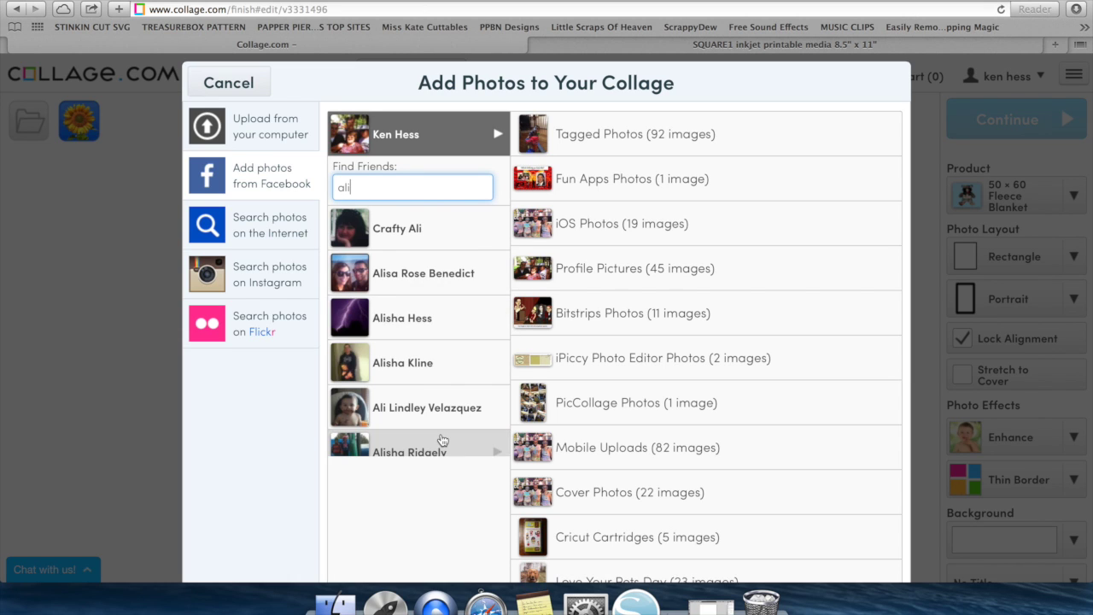
{"action": "left_click", "coordinate": [431, 412]}
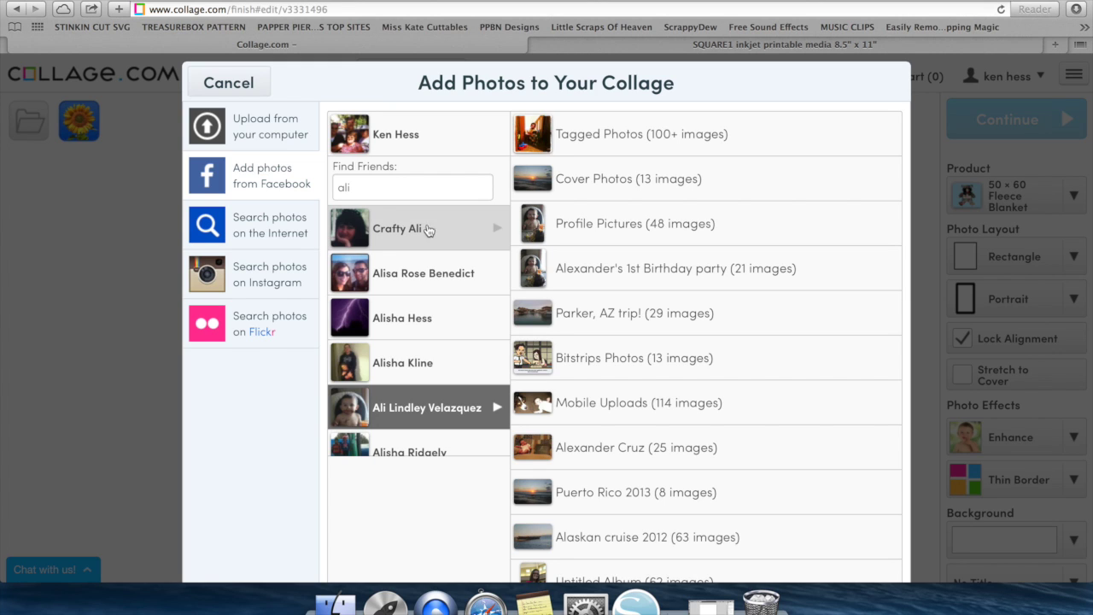
{"action": "left_click", "coordinate": [406, 138]}
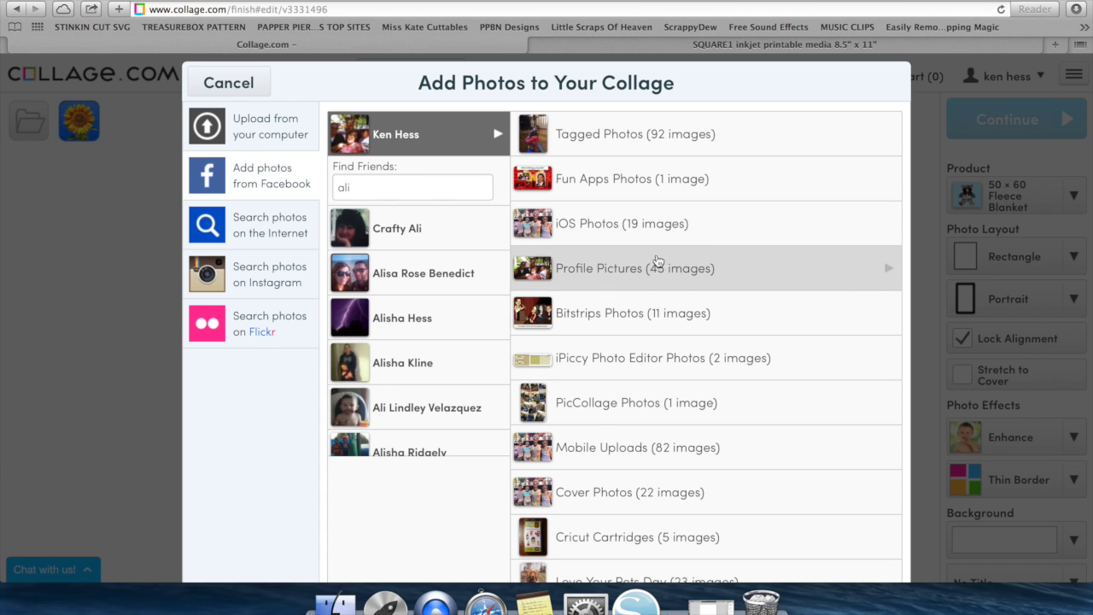
{"action": "left_click", "coordinate": [655, 254]}
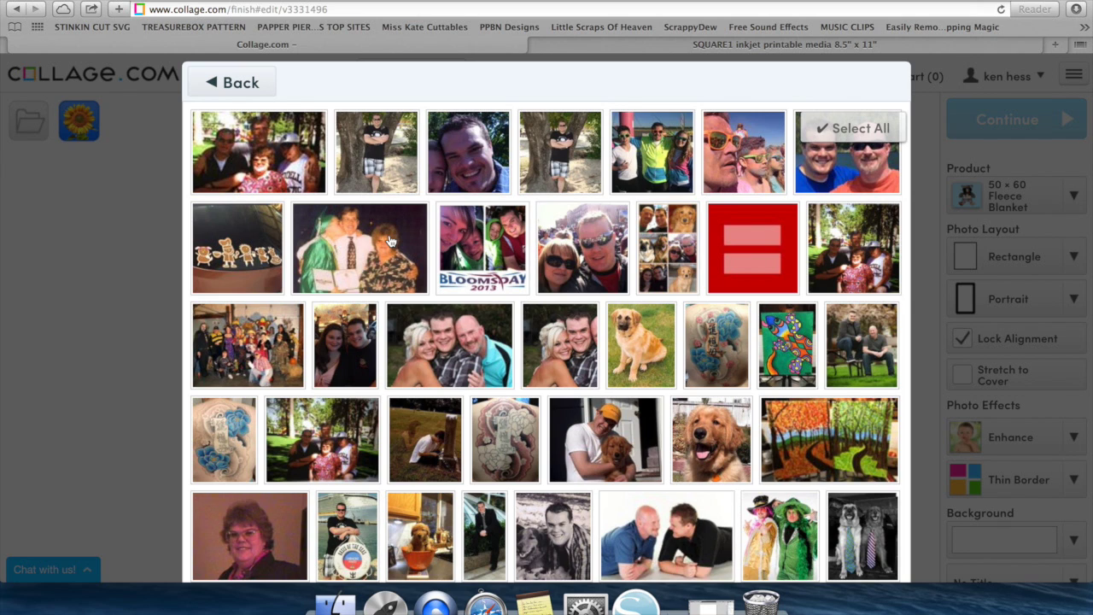
Step: Select six photos: family shot, graduation, tree, black-and-white portrait, dog-in-bowl and life-preserver
{"action": "left_click", "coordinate": [276, 165]}
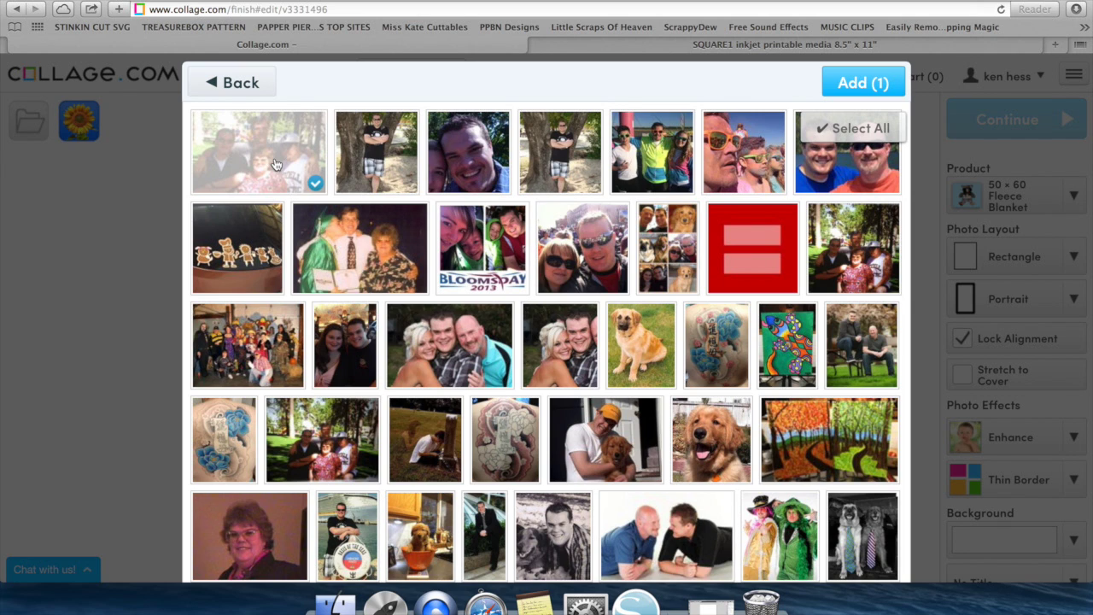
{"action": "left_click", "coordinate": [366, 266]}
{"action": "left_click", "coordinate": [564, 171]}
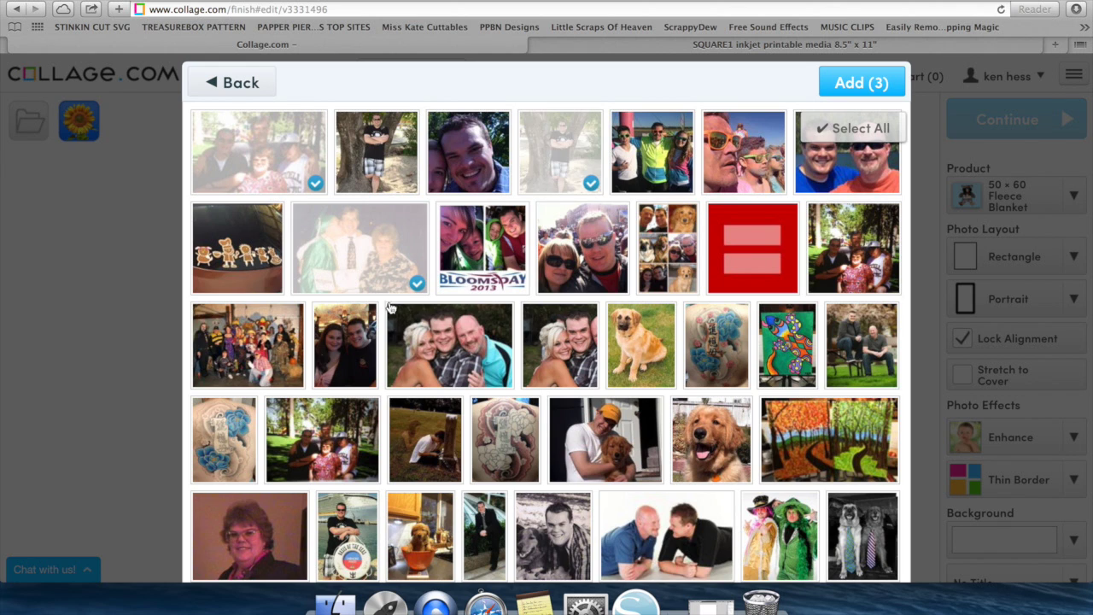
{"action": "left_click", "coordinate": [547, 544]}
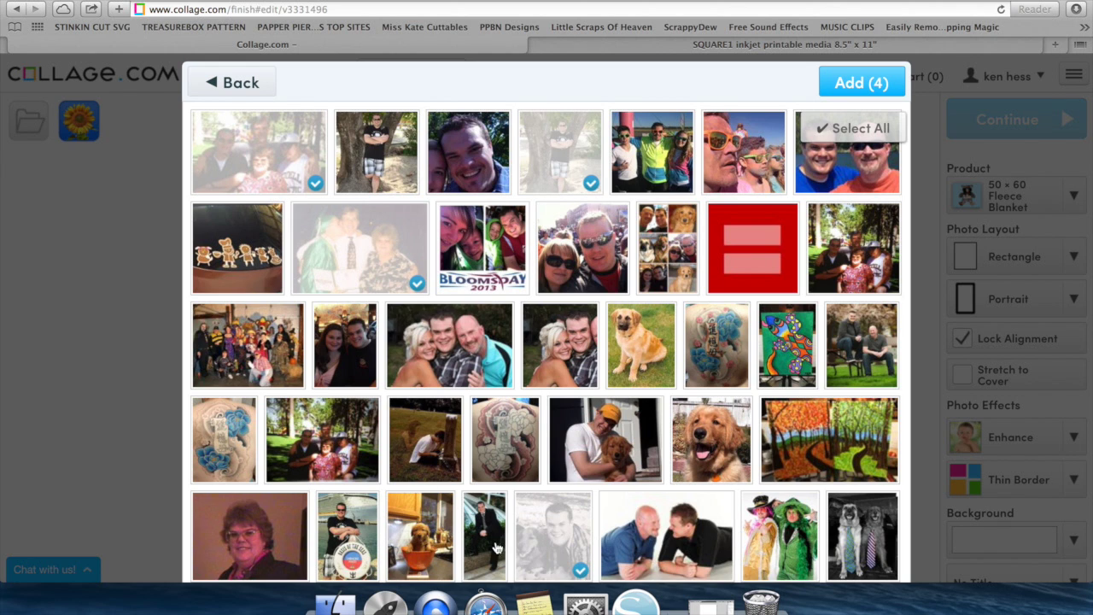
{"action": "left_click", "coordinate": [421, 555]}
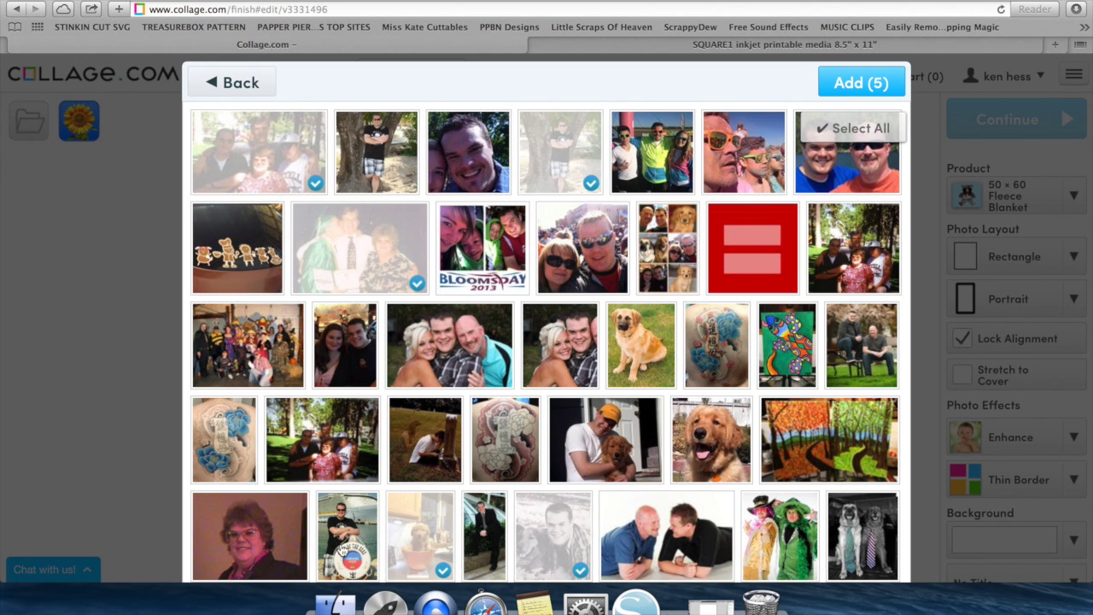
{"action": "left_click", "coordinate": [343, 551]}
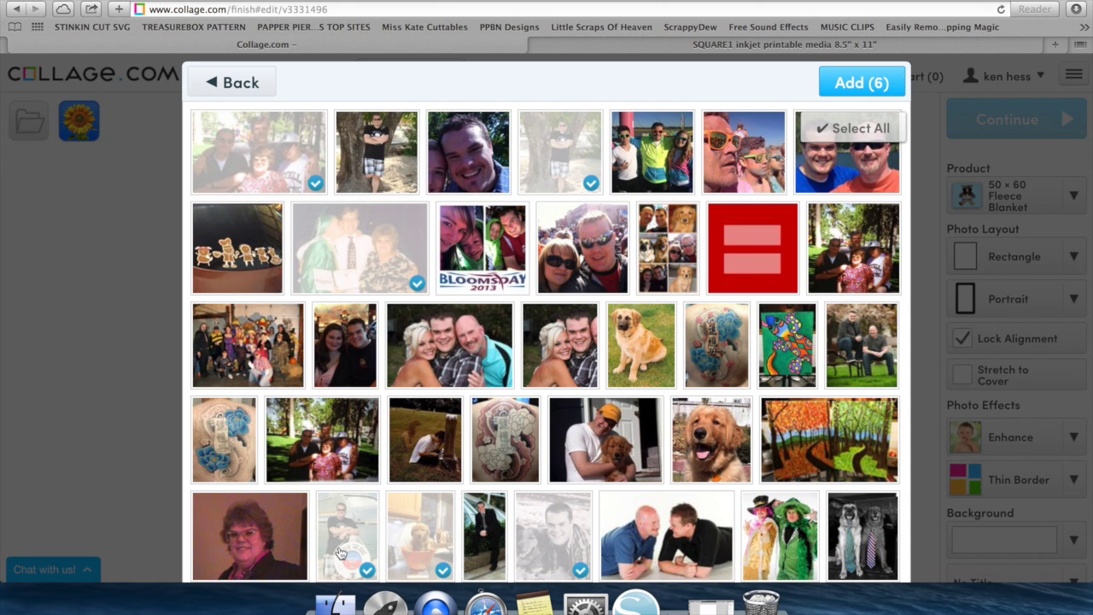
Step: Select three dog photos from the Love Your Pets Day album
{"action": "left_click", "coordinate": [268, 90]}
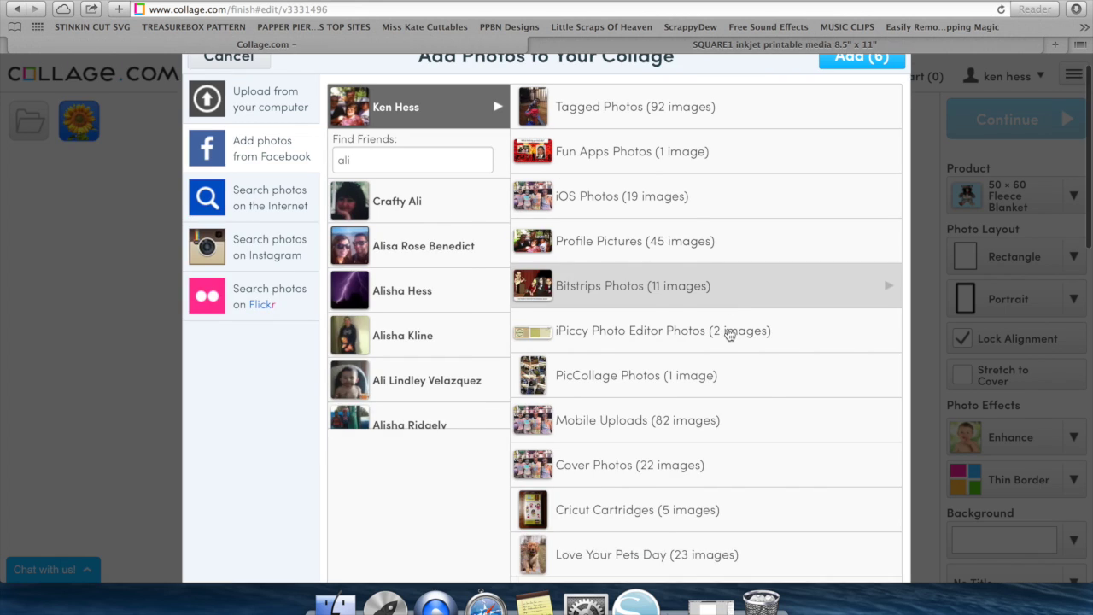
{"action": "scroll", "coordinate": [728, 335], "scroll_direction": "down", "scroll_amount": 2}
{"action": "left_click", "coordinate": [683, 407]}
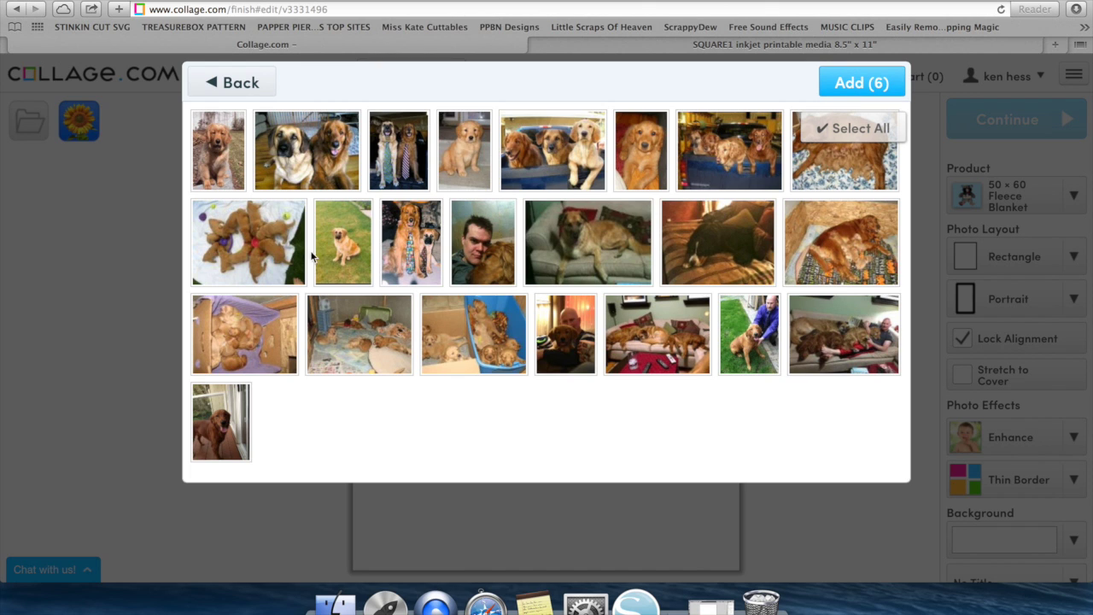
{"action": "left_click", "coordinate": [339, 256]}
{"action": "left_click", "coordinate": [380, 155]}
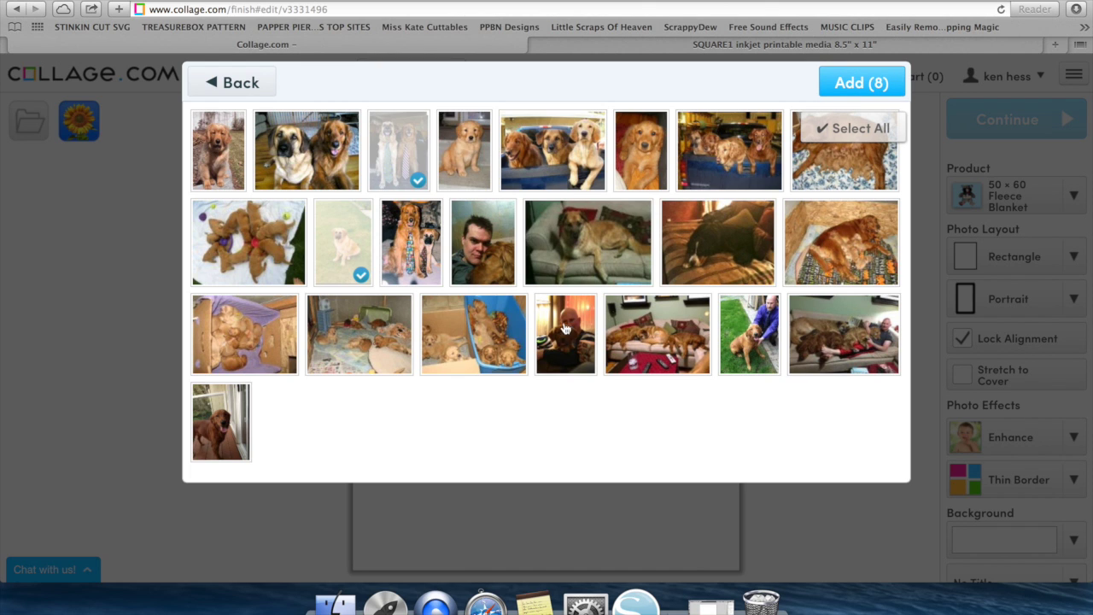
{"action": "left_click", "coordinate": [218, 446]}
Step: Pick the woman's portrait from the 18-photo family album and add all ten photos
{"action": "left_click", "coordinate": [232, 84]}
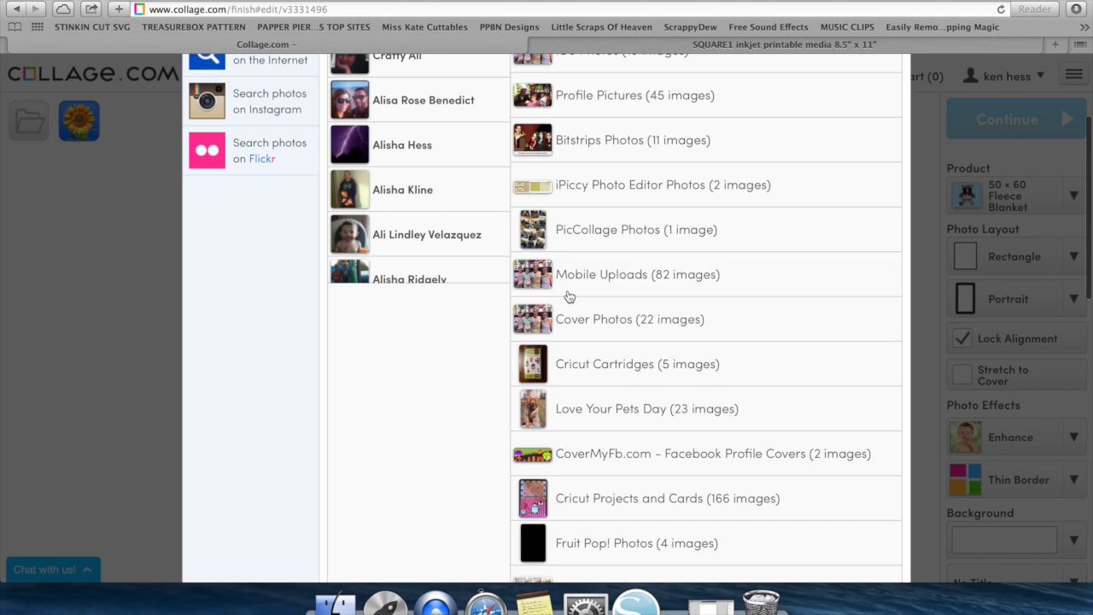
{"action": "scroll", "coordinate": [616, 392], "scroll_direction": "down", "scroll_amount": 4}
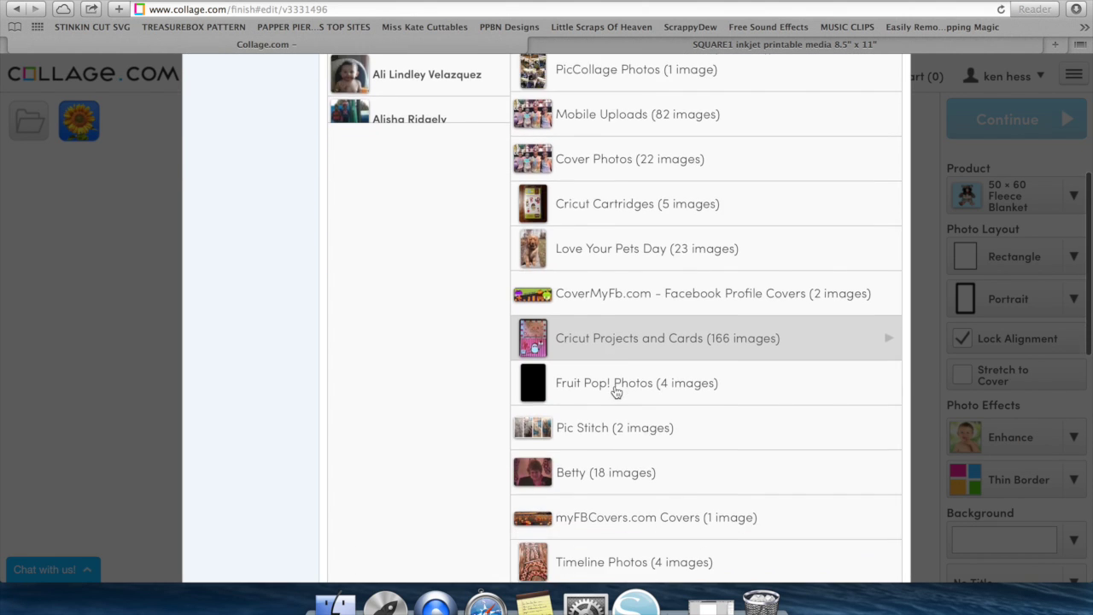
{"action": "left_click", "coordinate": [617, 486]}
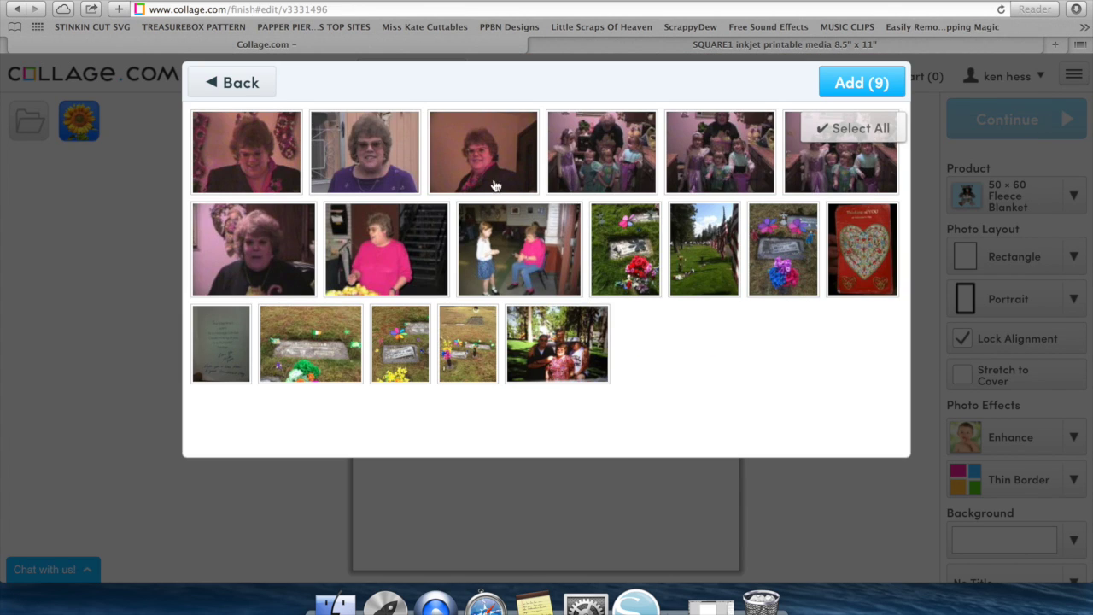
{"action": "left_click", "coordinate": [389, 151]}
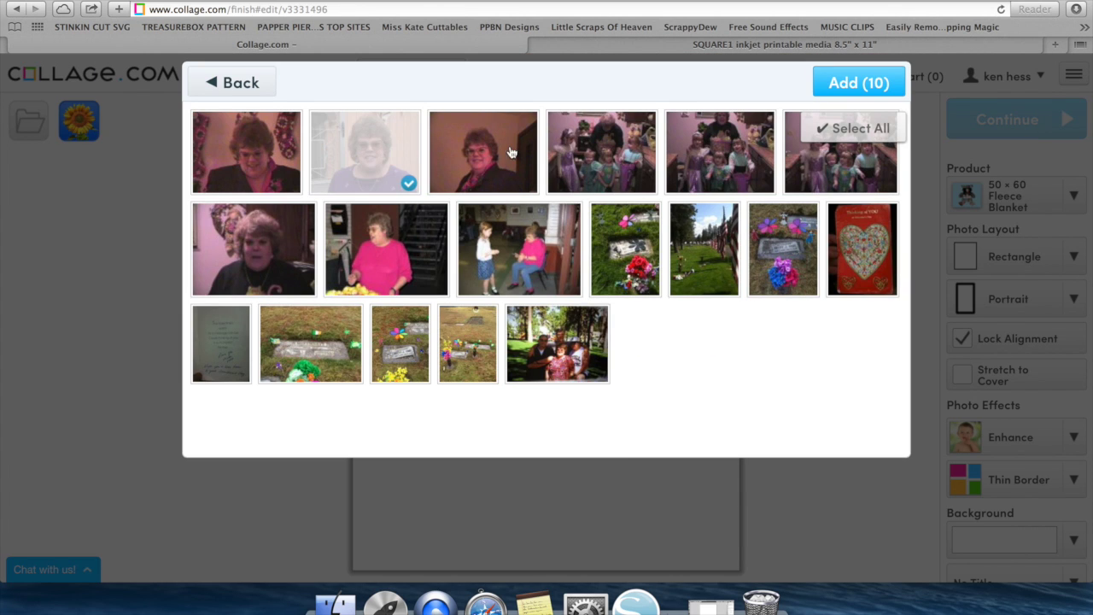
{"action": "left_click", "coordinate": [858, 83]}
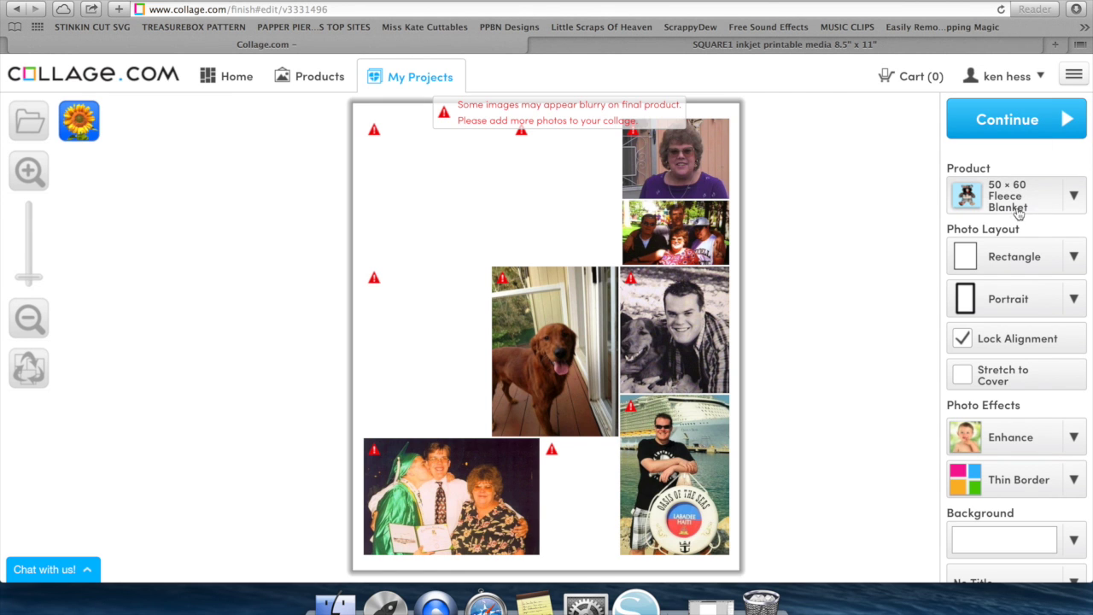
Step: Change the product to Cases → iPhone 5S and turn off Lock Alignment
{"action": "left_click", "coordinate": [1075, 196]}
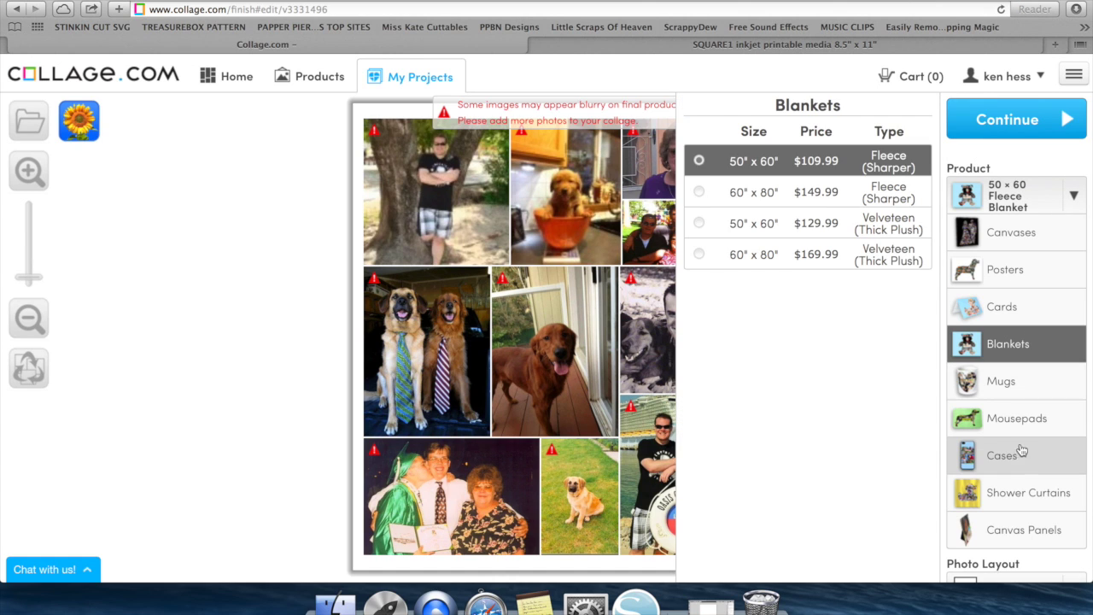
{"action": "left_click", "coordinate": [988, 469]}
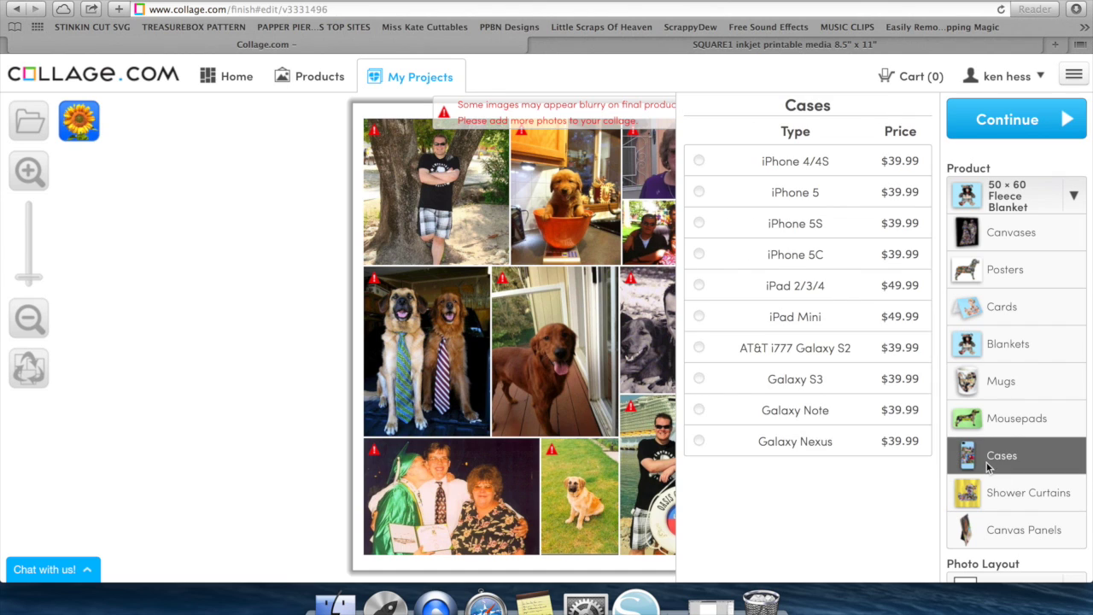
{"action": "left_click", "coordinate": [777, 223]}
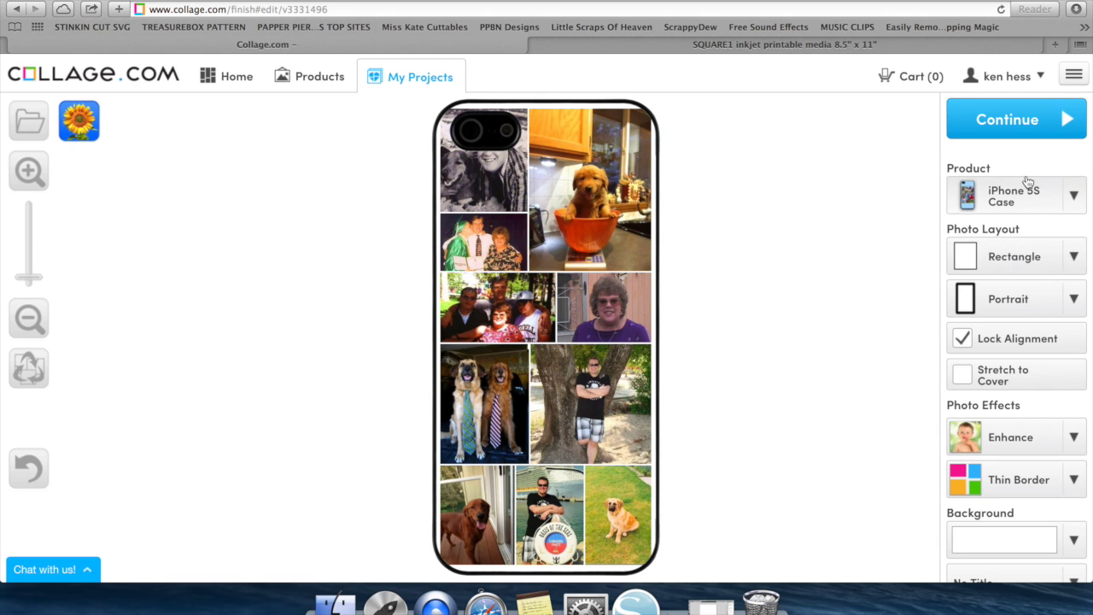
{"action": "left_click", "coordinate": [963, 339]}
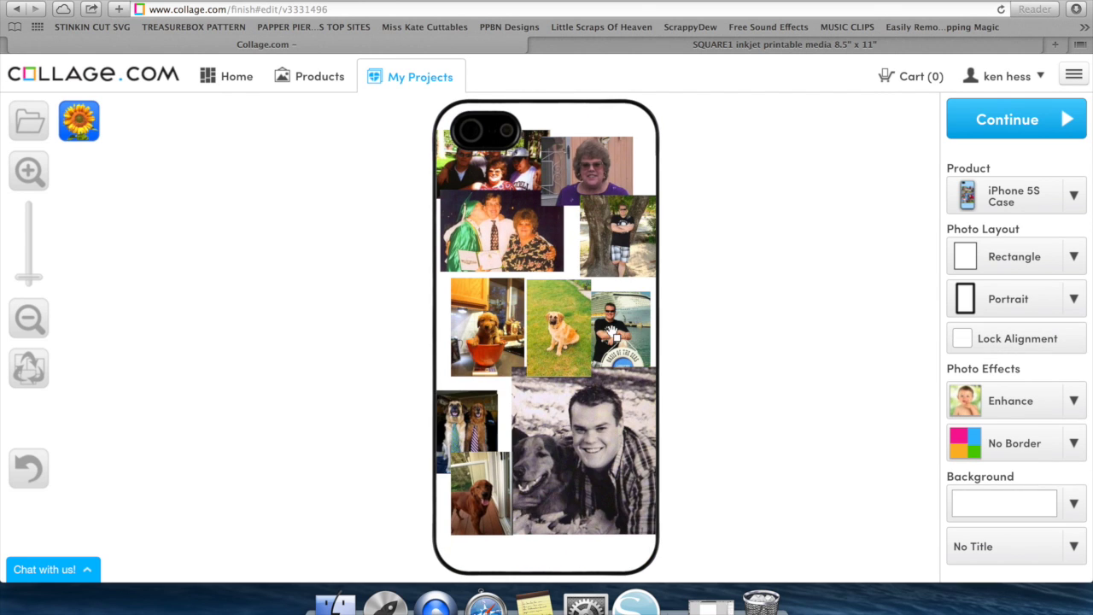
Step: Drag the man-at-boat, two-dogs, grass-dog, dog-in-bowl, graduation and other photos into new case positions
{"action": "left_click_drag", "start_coordinate": [611, 332], "coordinate": [532, 508]}
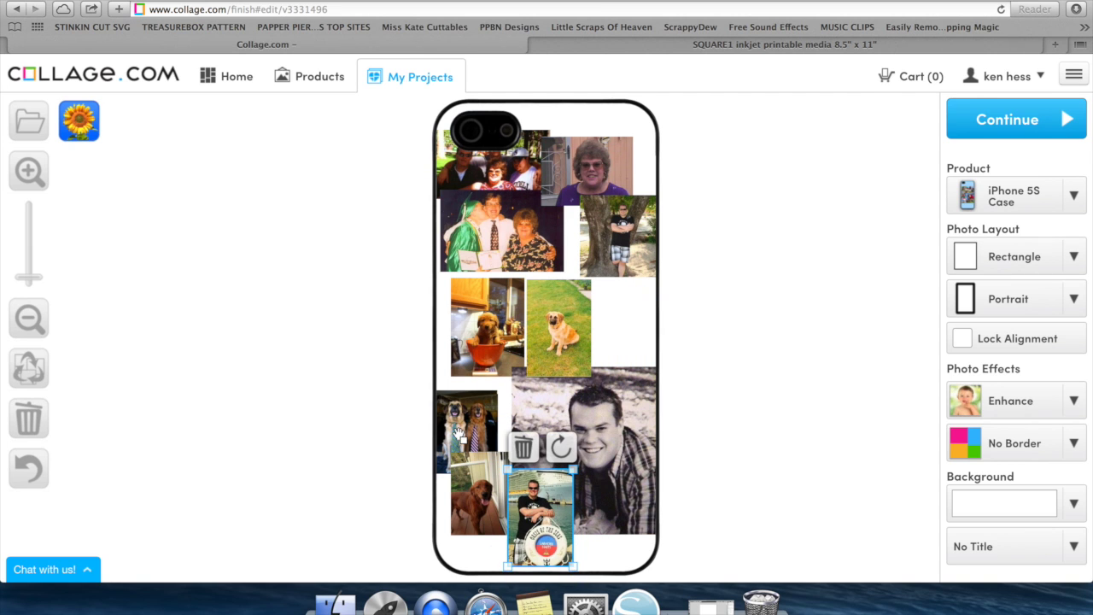
{"action": "left_click", "coordinate": [468, 431]}
{"action": "left_click_drag", "start_coordinate": [469, 432], "coordinate": [510, 439]}
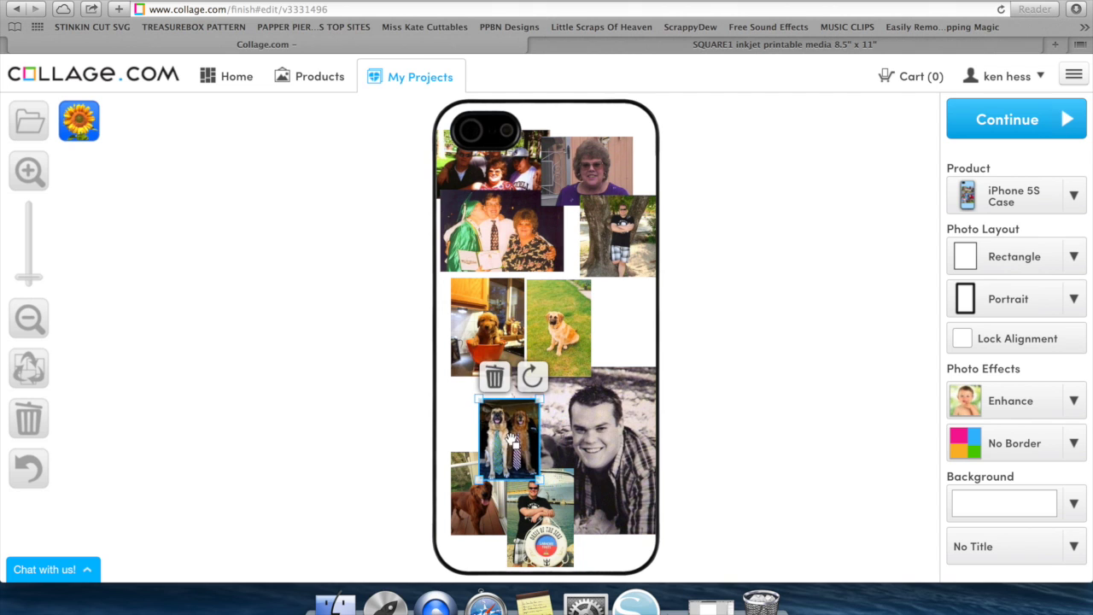
{"action": "left_click_drag", "start_coordinate": [562, 341], "coordinate": [628, 370]}
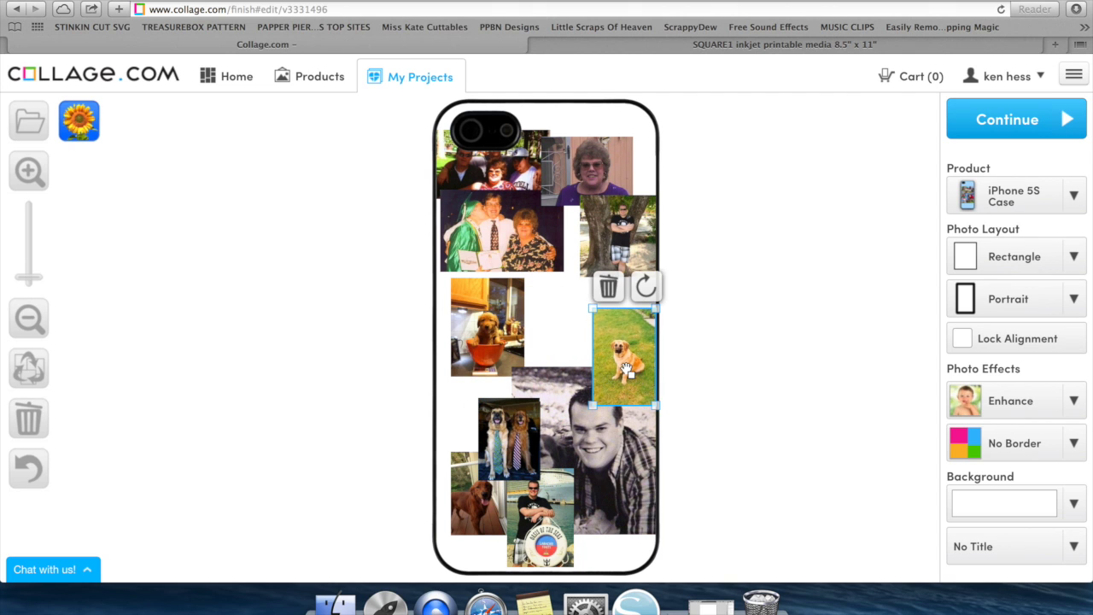
{"action": "left_click_drag", "start_coordinate": [469, 329], "coordinate": [537, 353]}
{"action": "left_click_drag", "start_coordinate": [608, 239], "coordinate": [586, 295]}
{"action": "left_click_drag", "start_coordinate": [492, 252], "coordinate": [495, 316]}
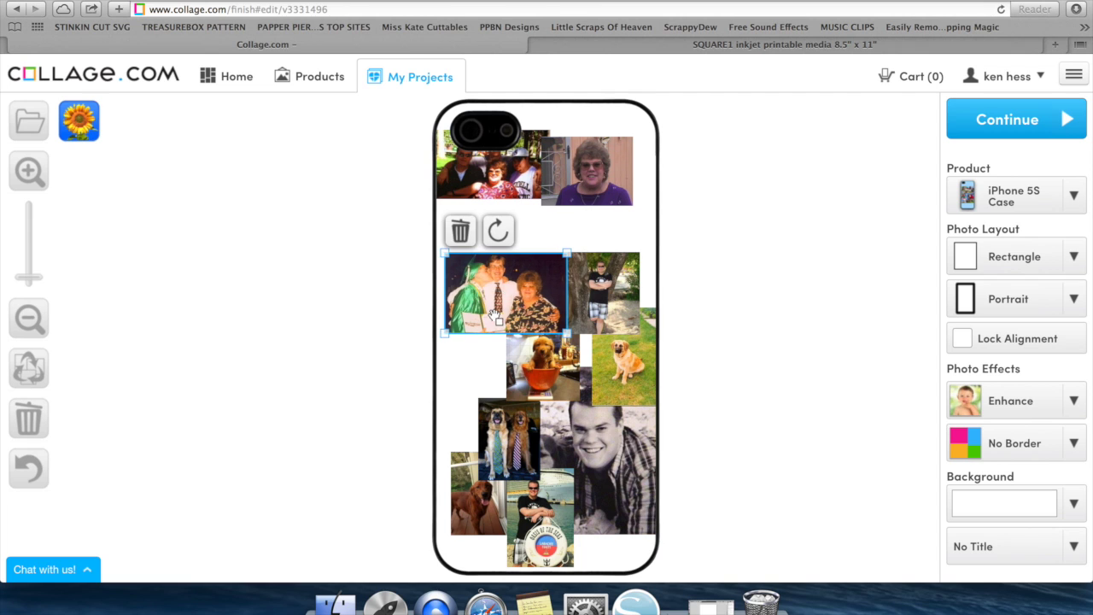
{"action": "left_click_drag", "start_coordinate": [587, 158], "coordinate": [623, 220]}
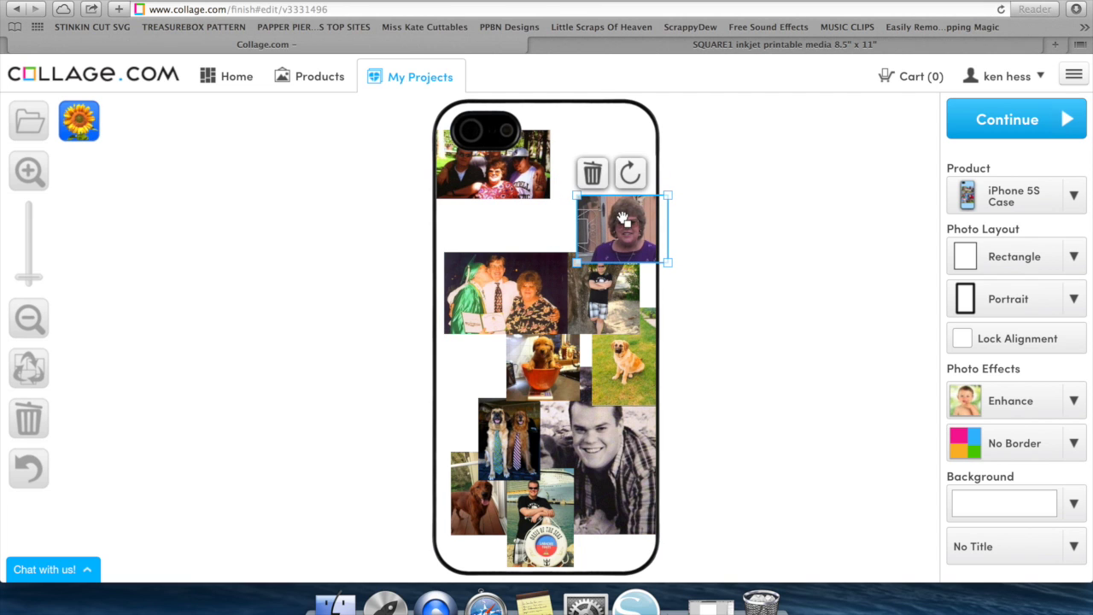
{"action": "left_click_drag", "start_coordinate": [527, 183], "coordinate": [571, 206]}
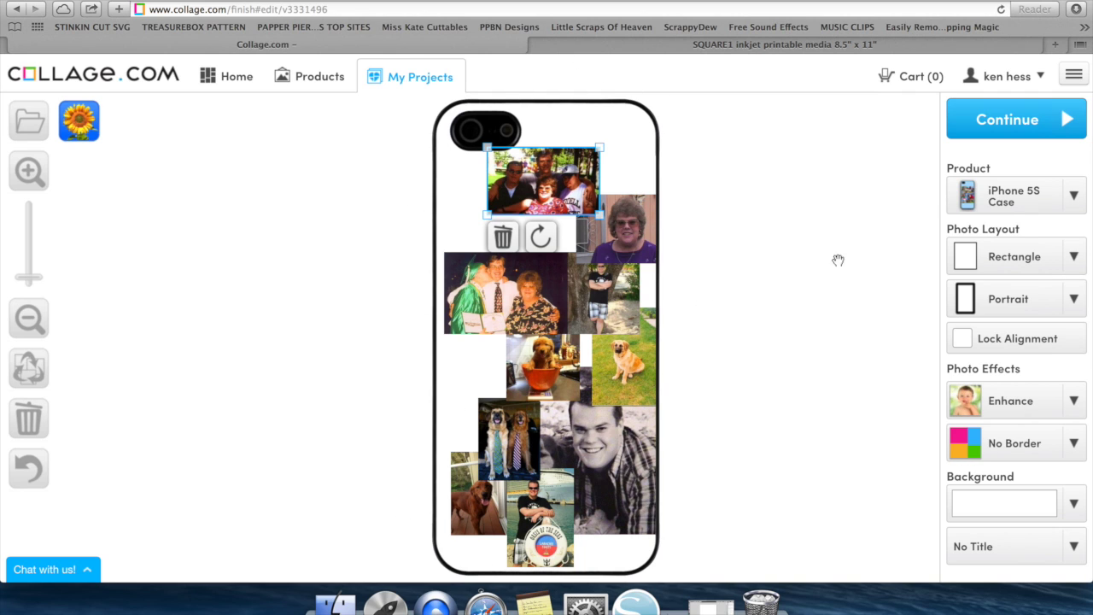
Step: Relock the photos into a grid, then move the group photo and swap the top-row dog photos
{"action": "left_click", "coordinate": [961, 340]}
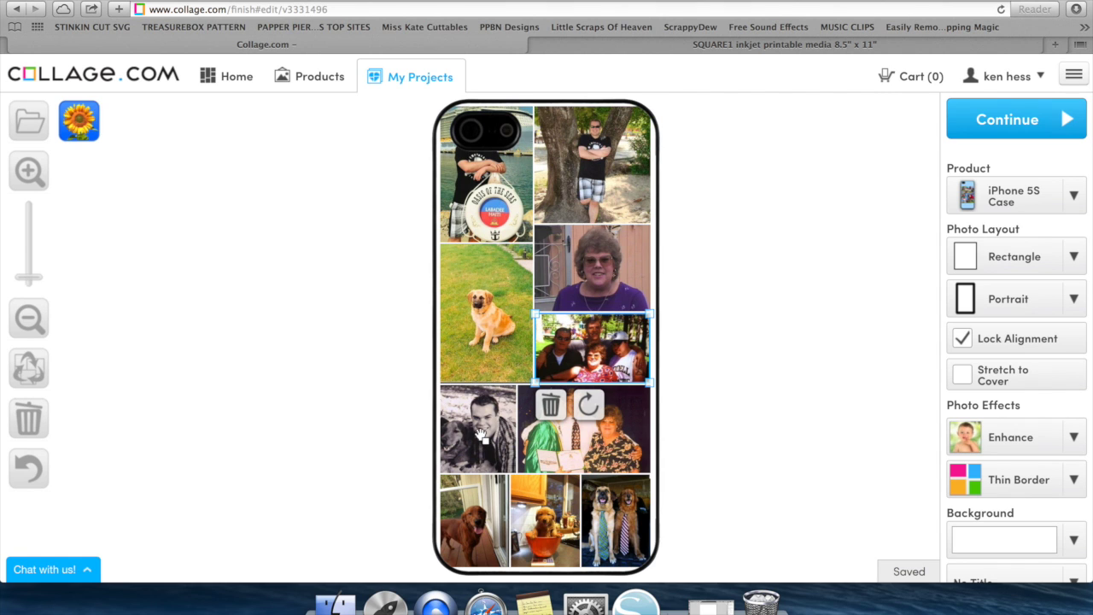
{"action": "left_click_drag", "start_coordinate": [581, 354], "coordinate": [474, 250]}
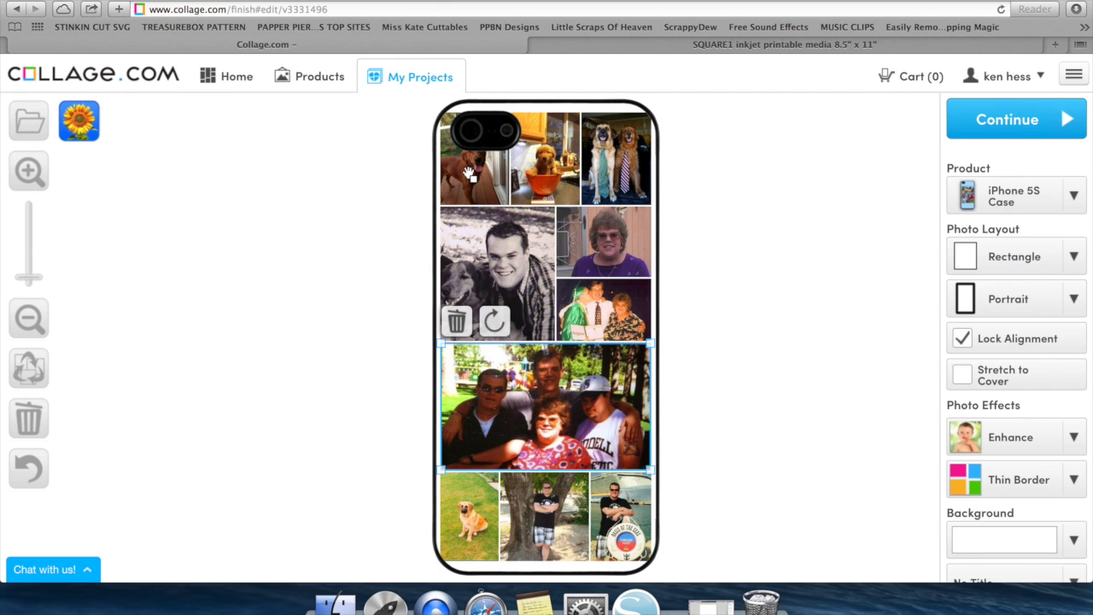
{"action": "left_click_drag", "start_coordinate": [469, 174], "coordinate": [561, 170]}
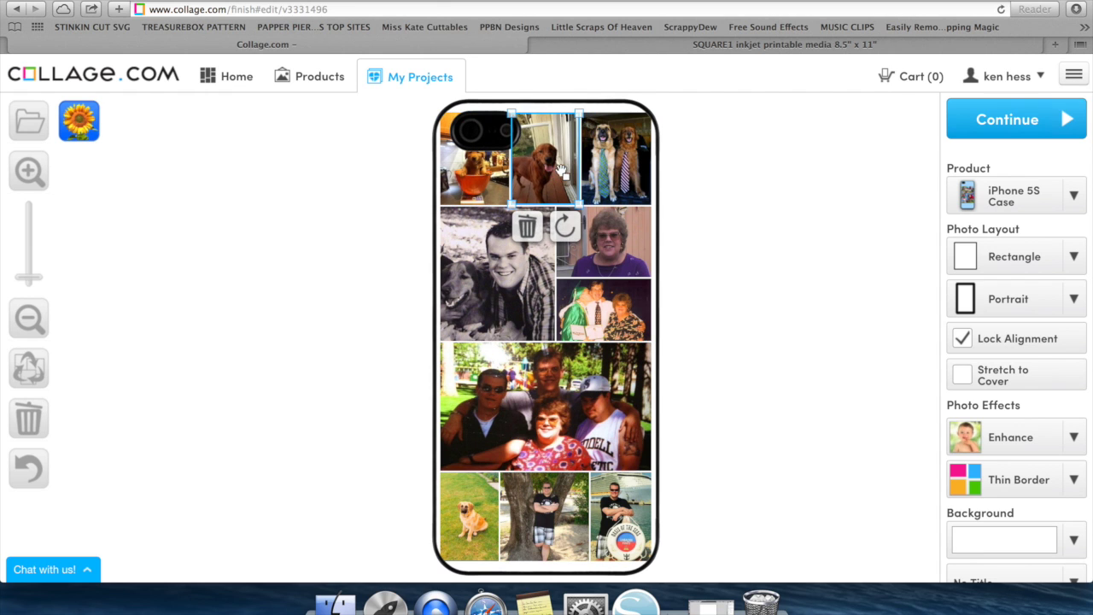
{"action": "left_click", "coordinate": [488, 151]}
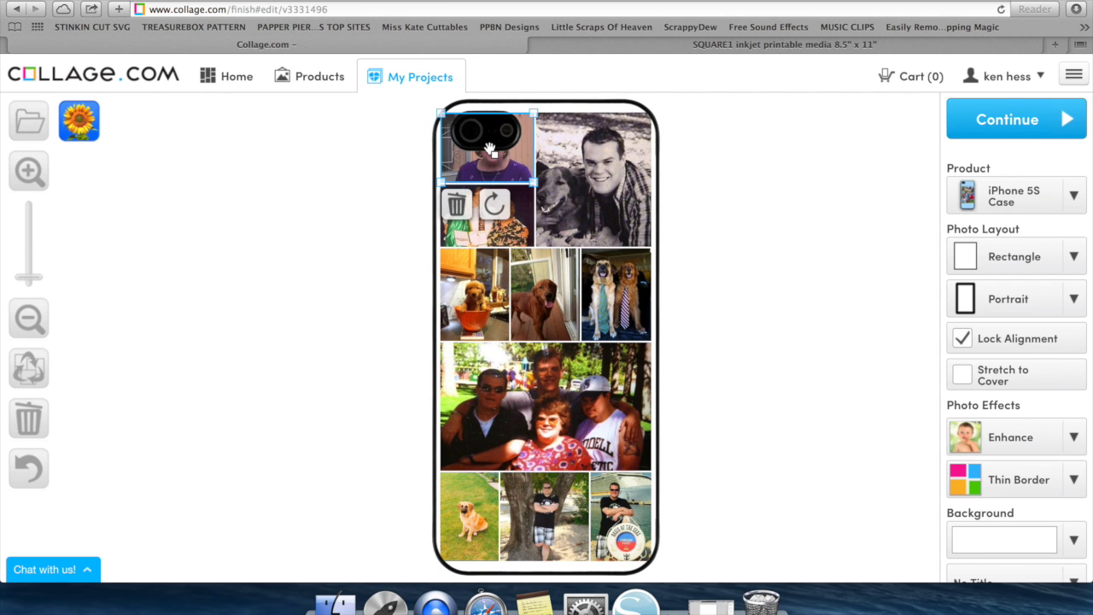
{"action": "left_click", "coordinate": [475, 141]}
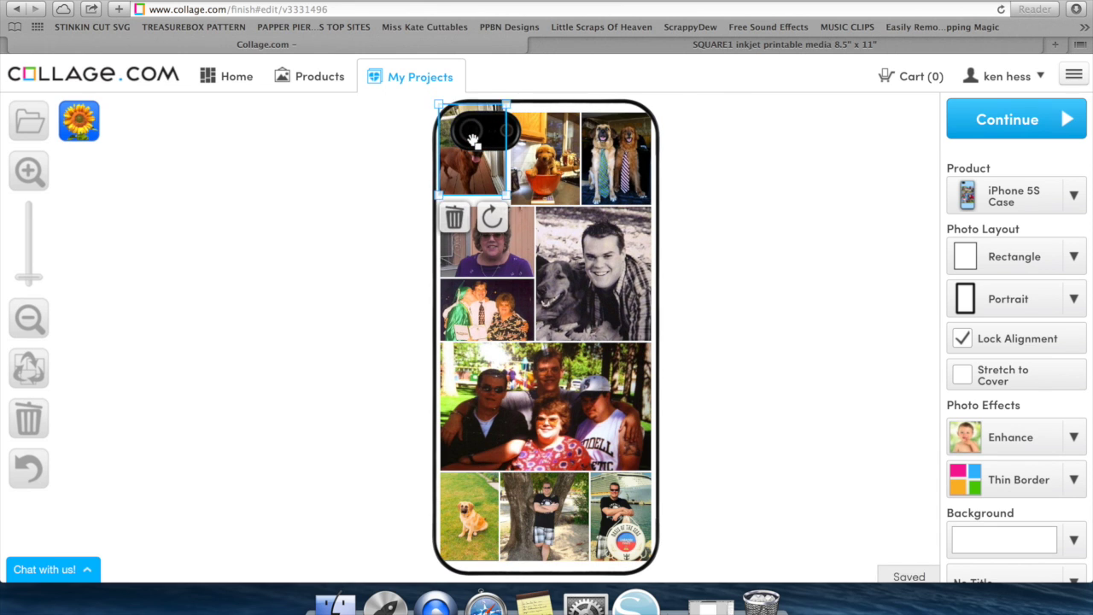
Step: Unlock, move the group, doorway-dog and man-by-tree photos, then relock into a thin-bordered grid
{"action": "left_click", "coordinate": [963, 338]}
{"action": "left_click_drag", "start_coordinate": [537, 416], "coordinate": [555, 237]}
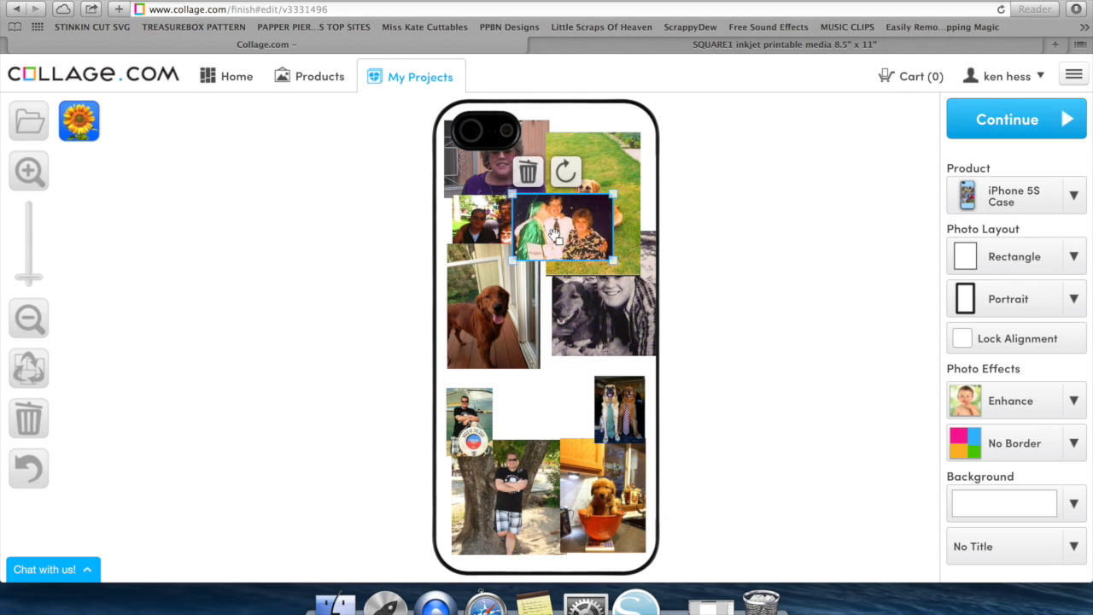
{"action": "left_click_drag", "start_coordinate": [460, 323], "coordinate": [556, 320]}
{"action": "left_click_drag", "start_coordinate": [517, 526], "coordinate": [517, 480]}
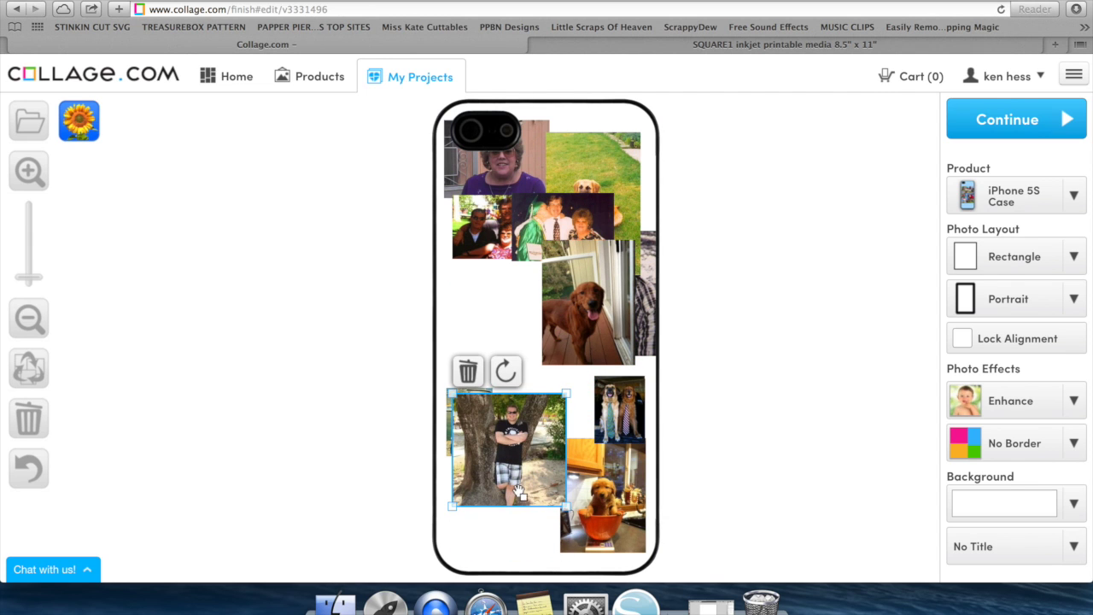
{"action": "left_click", "coordinate": [962, 339]}
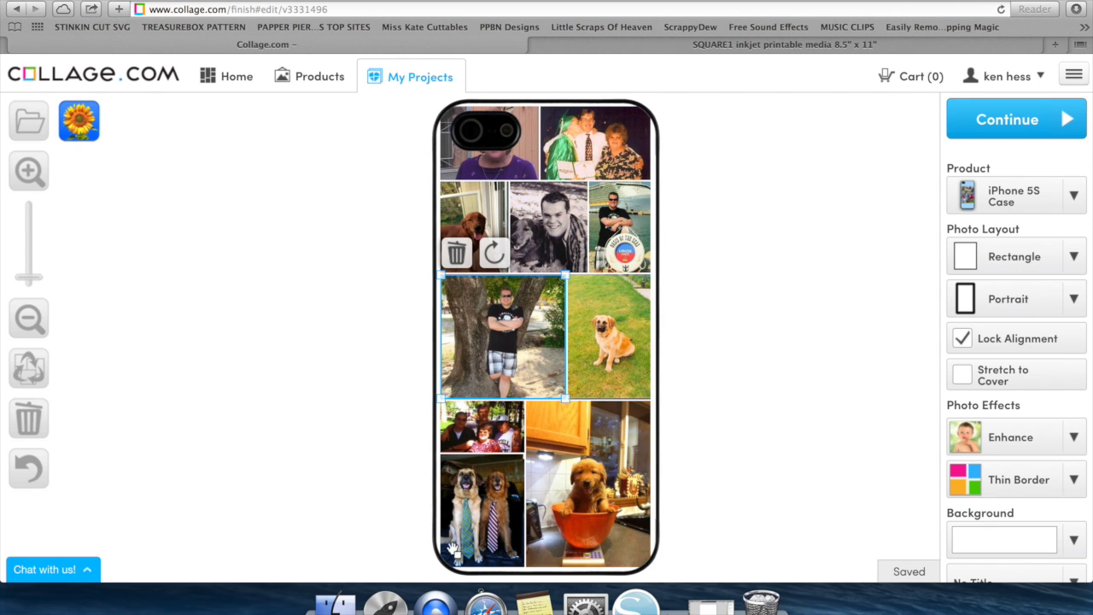
Step: Turn on Stretch to Cover and shuffle the dog photos until dog-in-bowl sits in the left column
{"action": "left_click", "coordinate": [964, 377]}
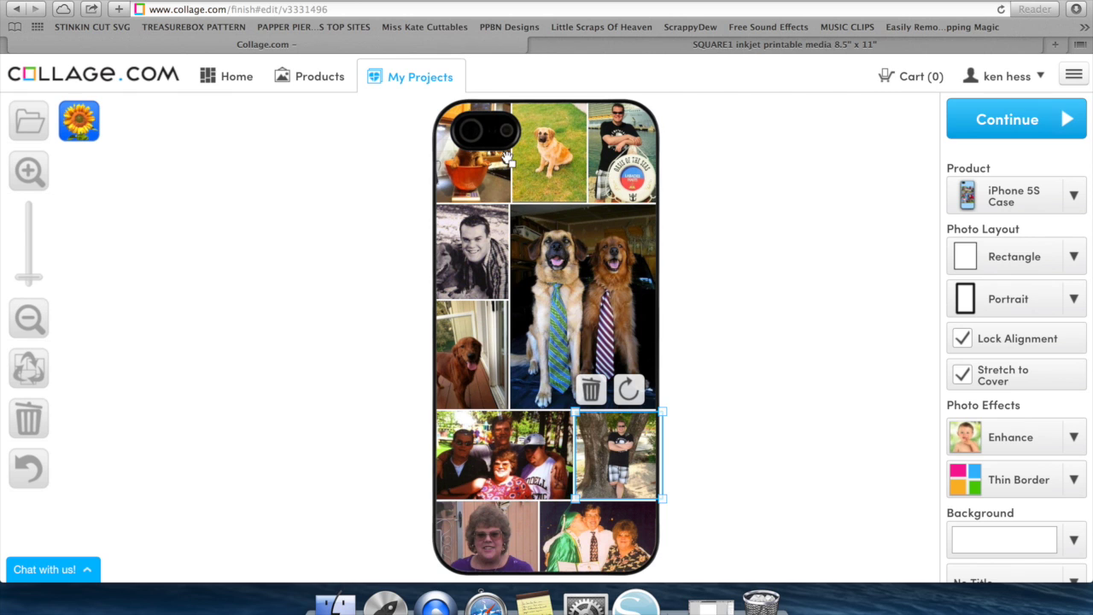
{"action": "left_click_drag", "start_coordinate": [512, 156], "coordinate": [446, 159]}
{"action": "left_click_drag", "start_coordinate": [478, 385], "coordinate": [468, 152]}
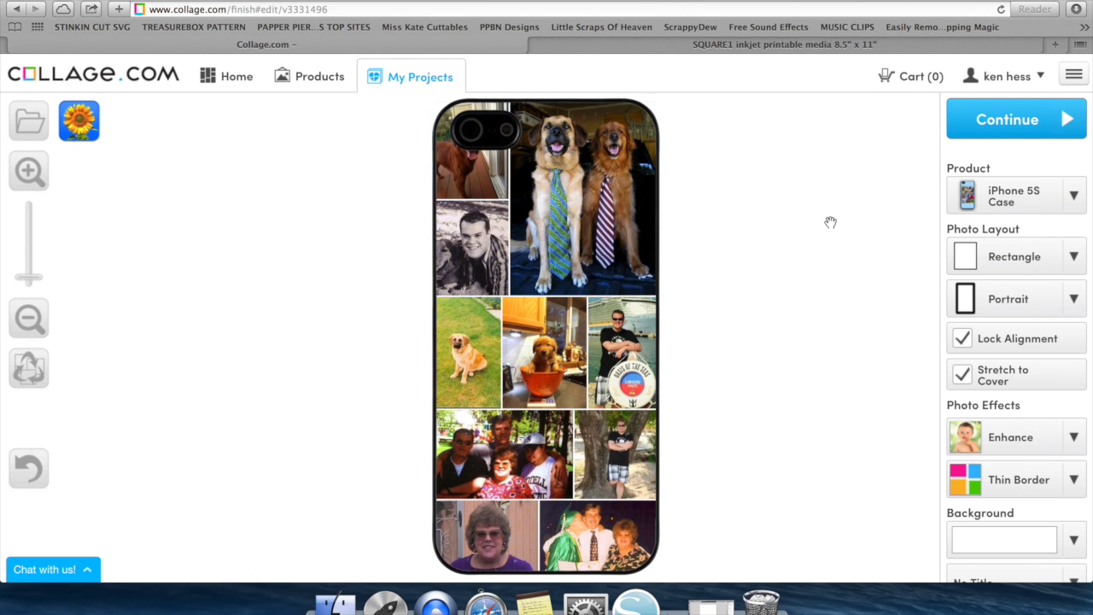
{"action": "left_click_drag", "start_coordinate": [460, 379], "coordinate": [461, 240]}
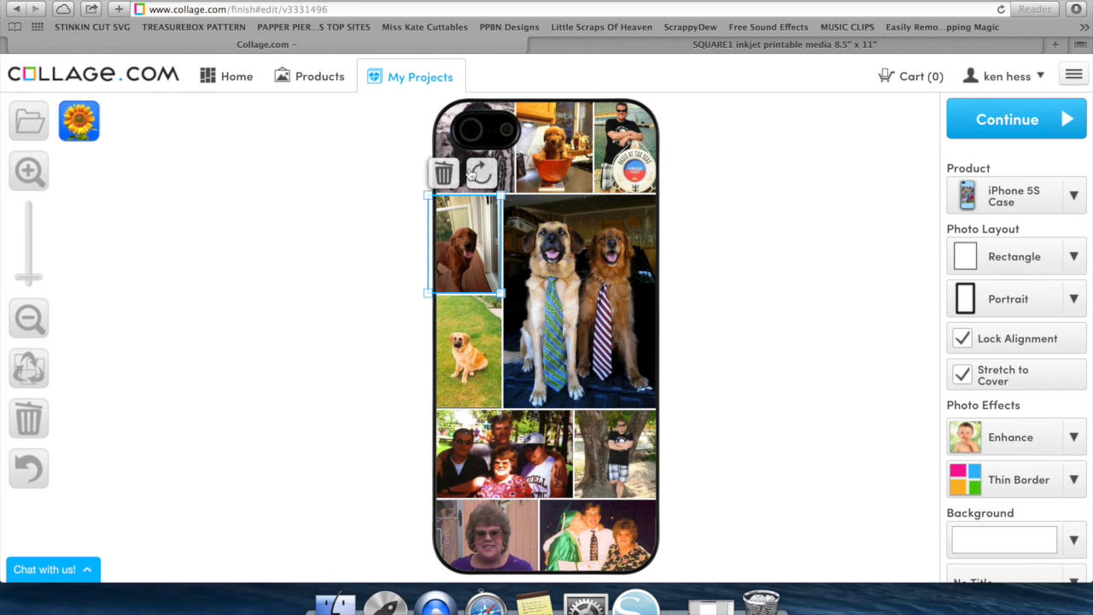
{"action": "left_click_drag", "start_coordinate": [538, 164], "coordinate": [460, 258]}
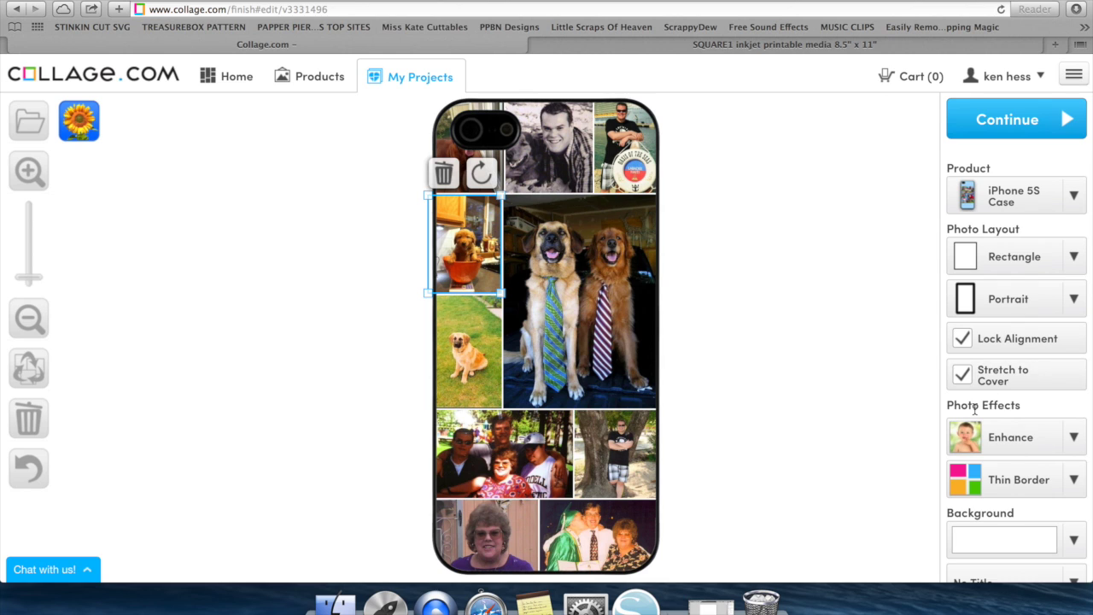
{"action": "scroll", "coordinate": [1059, 376], "scroll_direction": "down", "scroll_amount": 2}
Step: Try the black-and-white and Twilight photo filters, then settle on No Filter
{"action": "left_click", "coordinate": [1071, 405]}
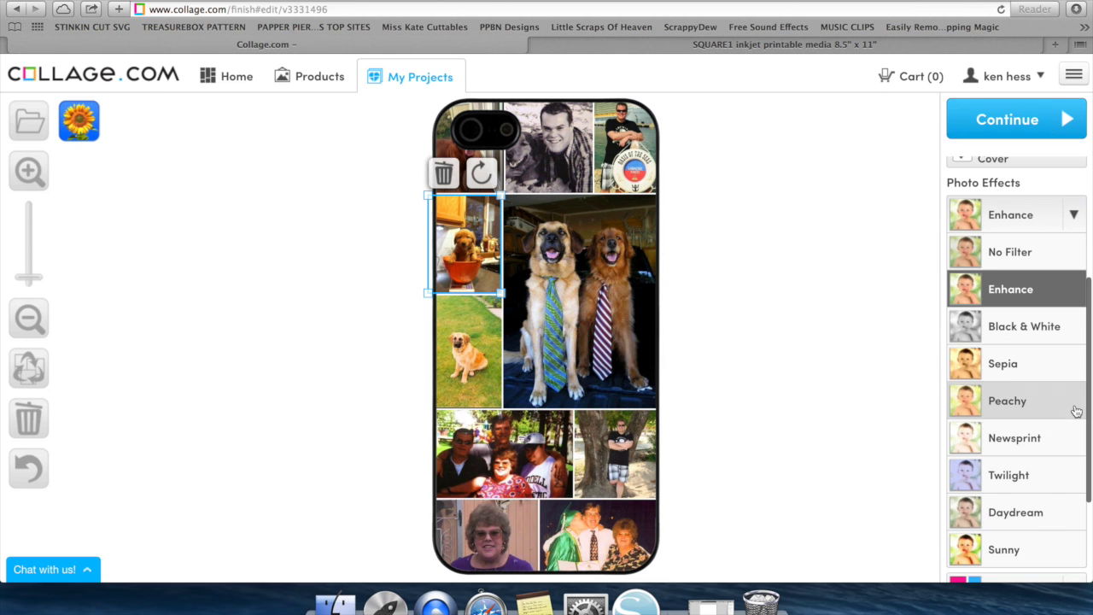
{"action": "left_click", "coordinate": [1049, 329]}
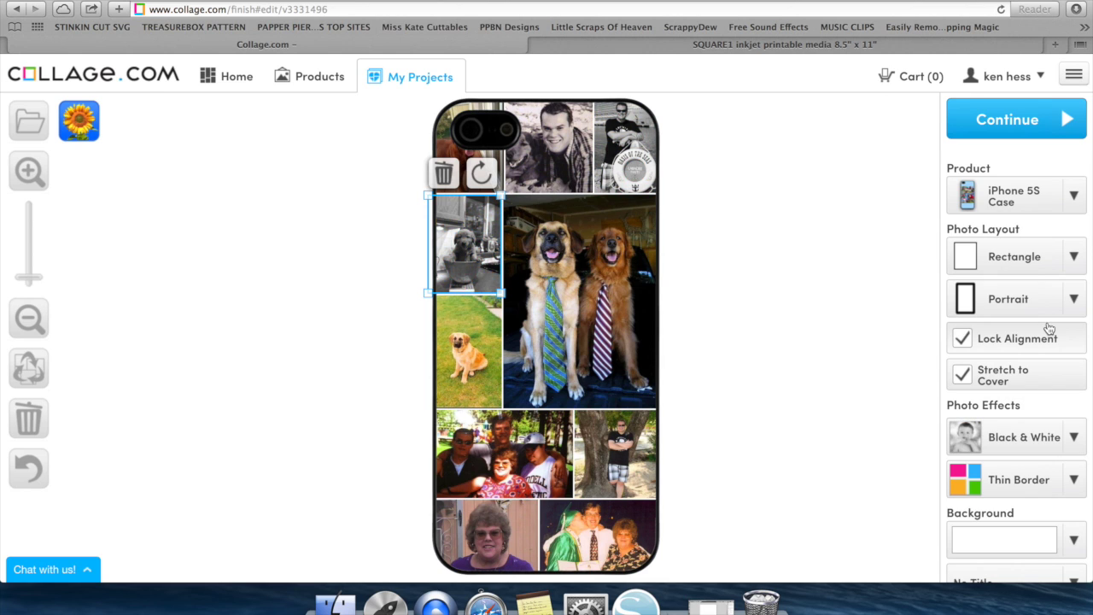
{"action": "left_click", "coordinate": [1006, 433]}
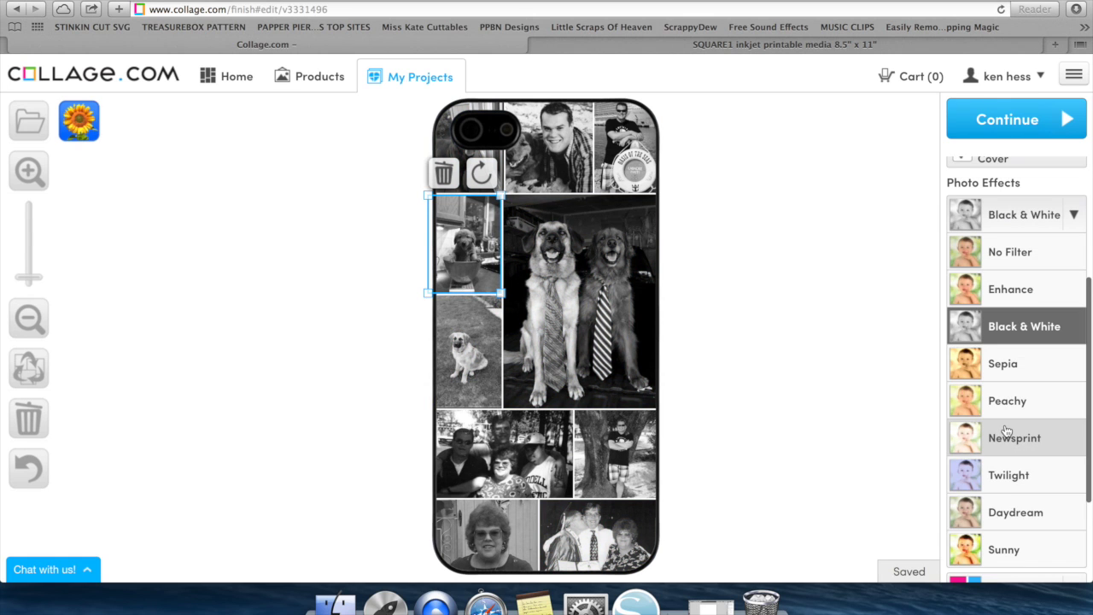
{"action": "left_click", "coordinate": [1022, 479]}
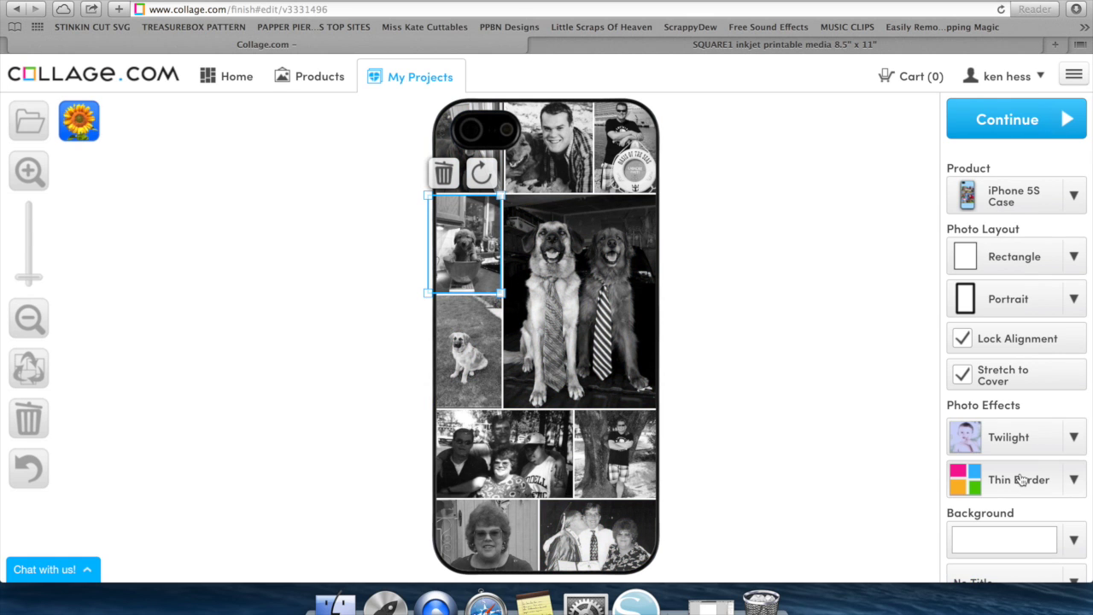
{"action": "left_click", "coordinate": [1076, 439]}
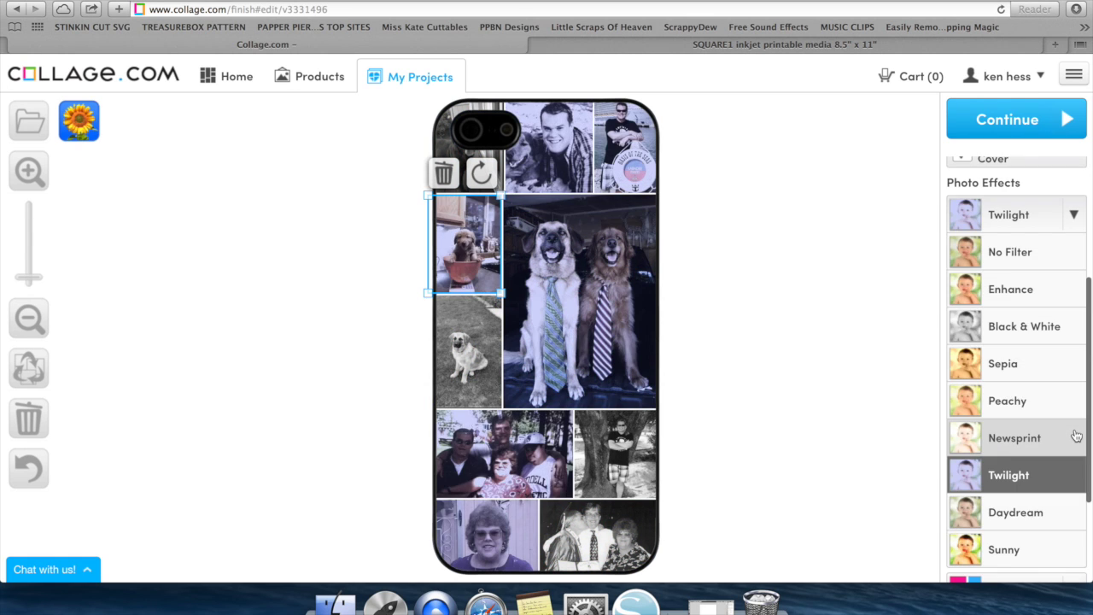
{"action": "left_click", "coordinate": [1038, 254]}
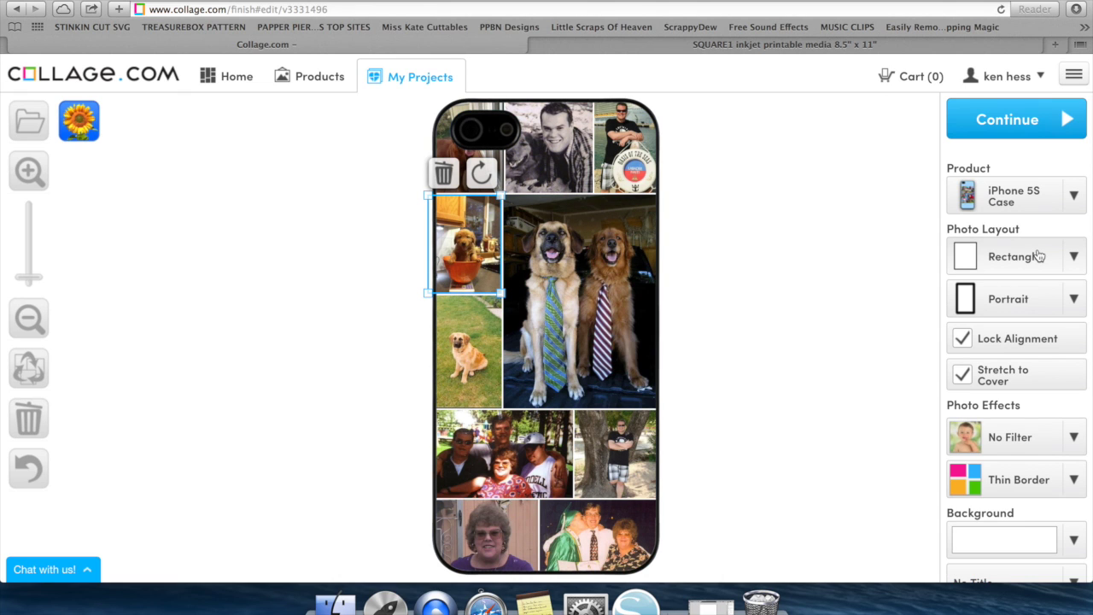
Step: Turn off Stretch to Cover and compare No Border and Torn Paper edges, finishing on Thin Border
{"action": "left_click", "coordinate": [963, 376]}
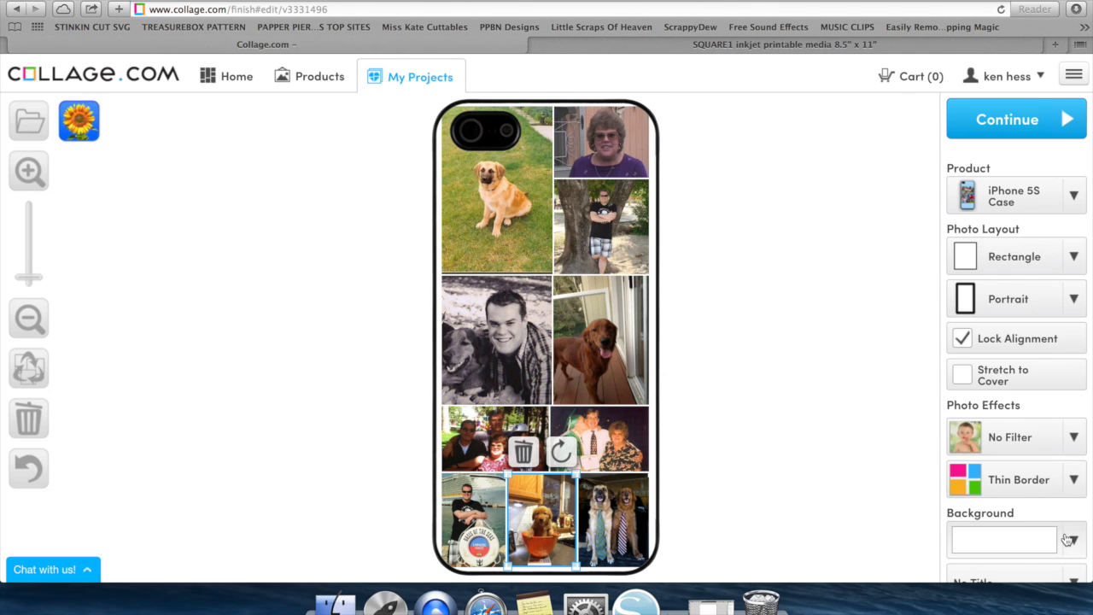
{"action": "scroll", "coordinate": [1078, 512], "scroll_direction": "down", "scroll_amount": 1}
{"action": "left_click", "coordinate": [1059, 440]}
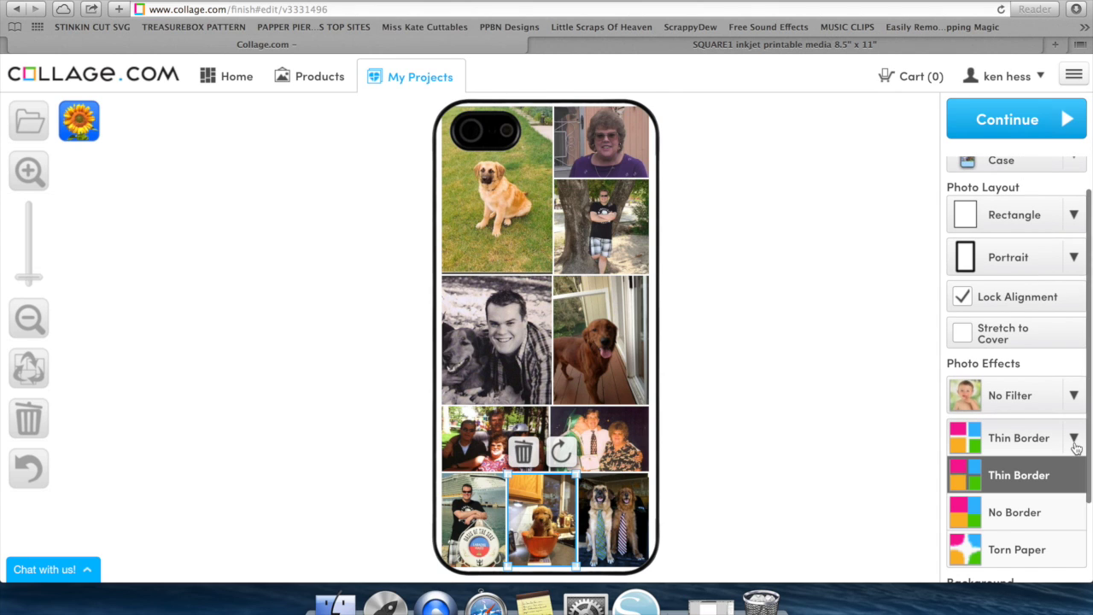
{"action": "left_click", "coordinate": [1010, 517]}
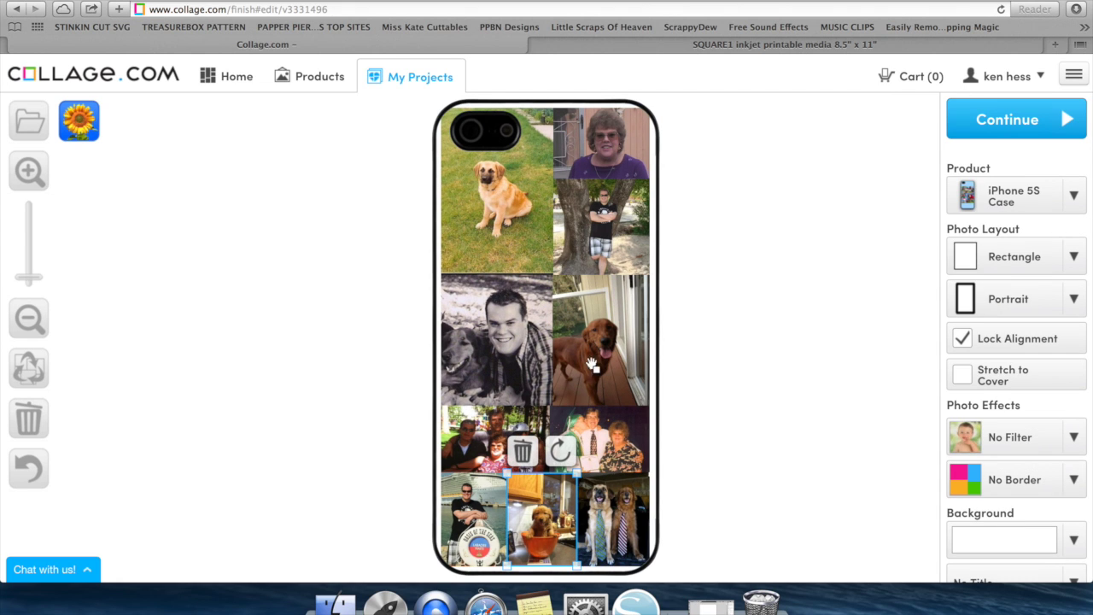
{"action": "left_click", "coordinate": [1073, 484]}
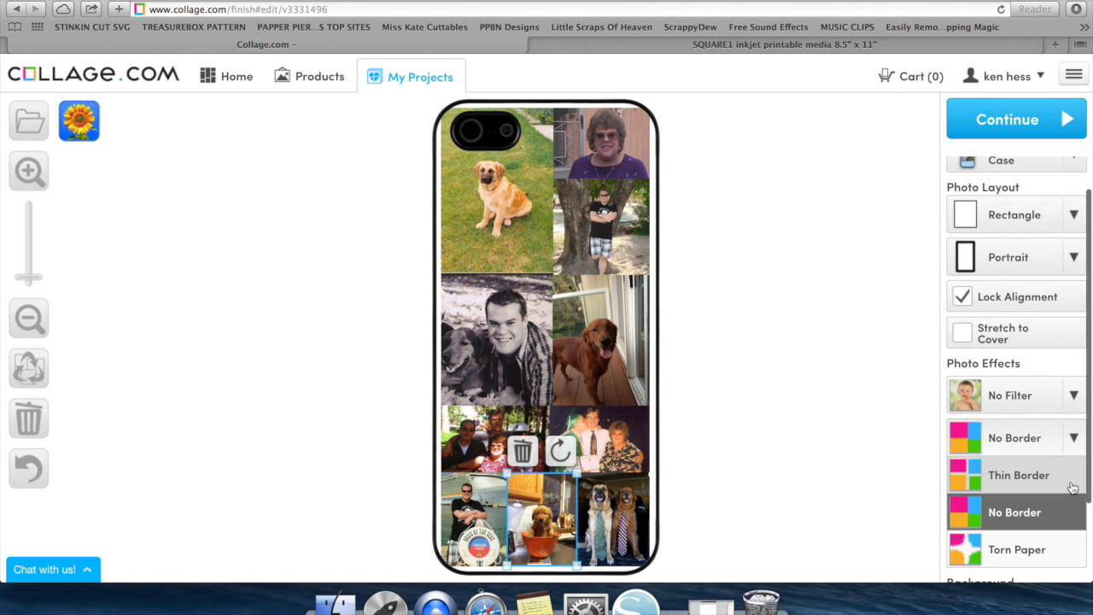
{"action": "left_click", "coordinate": [1025, 472]}
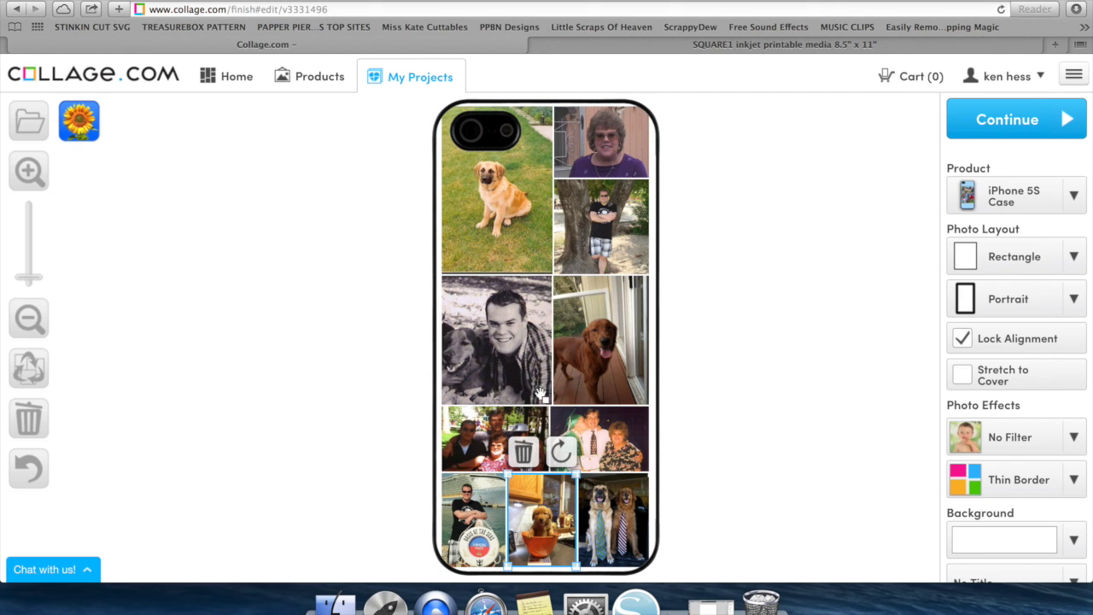
{"action": "left_click", "coordinate": [1059, 483]}
{"action": "left_click", "coordinate": [1033, 551]}
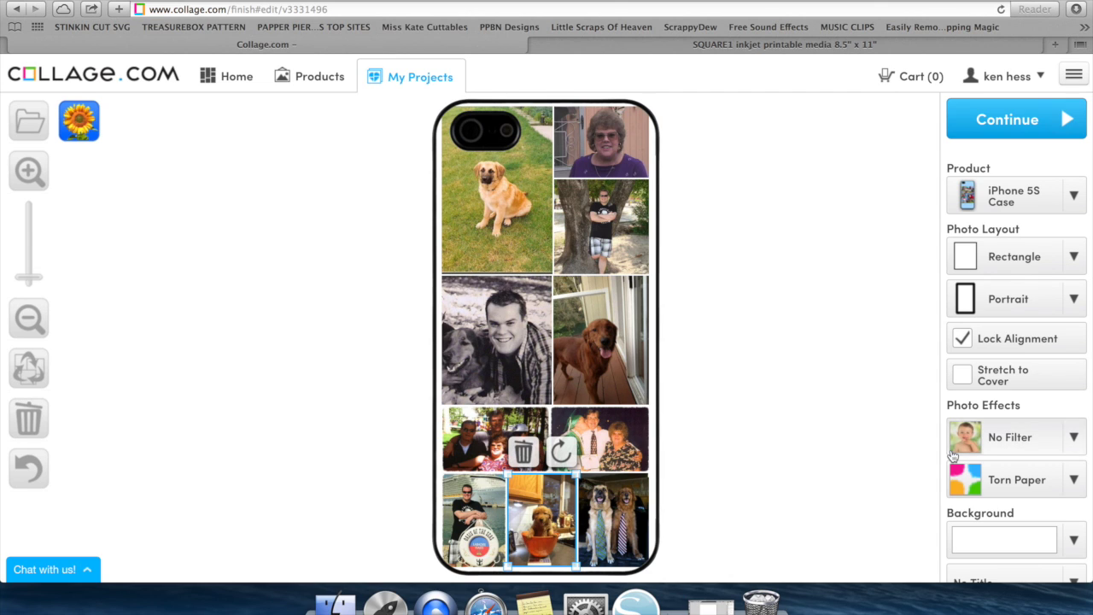
{"action": "left_click", "coordinate": [1066, 480]}
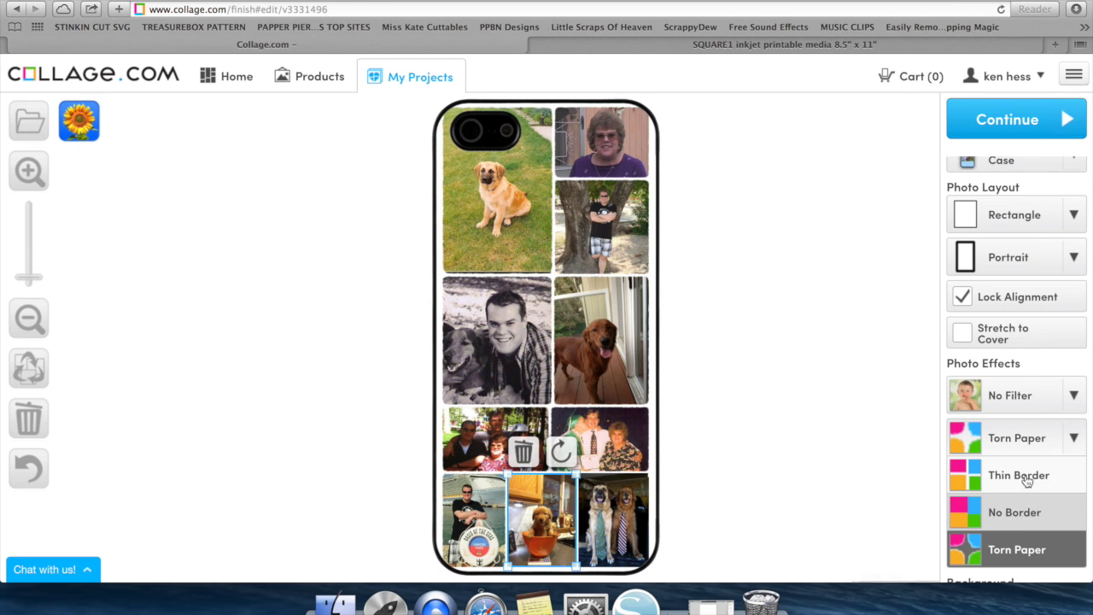
{"action": "left_click", "coordinate": [1017, 475]}
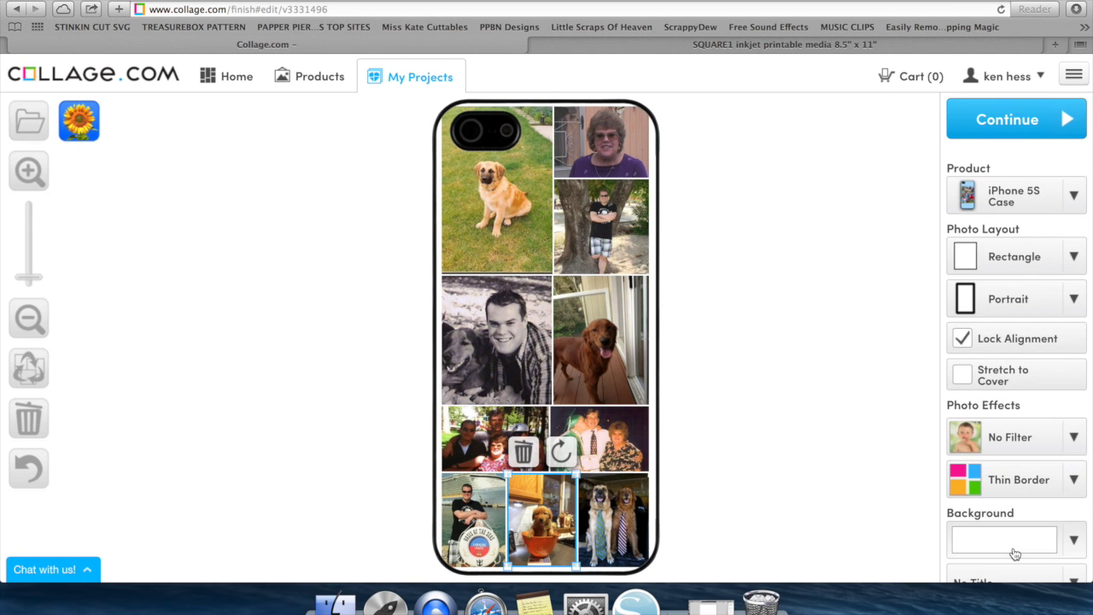
{"action": "scroll", "coordinate": [1014, 554], "scroll_direction": "down", "scroll_amount": 1}
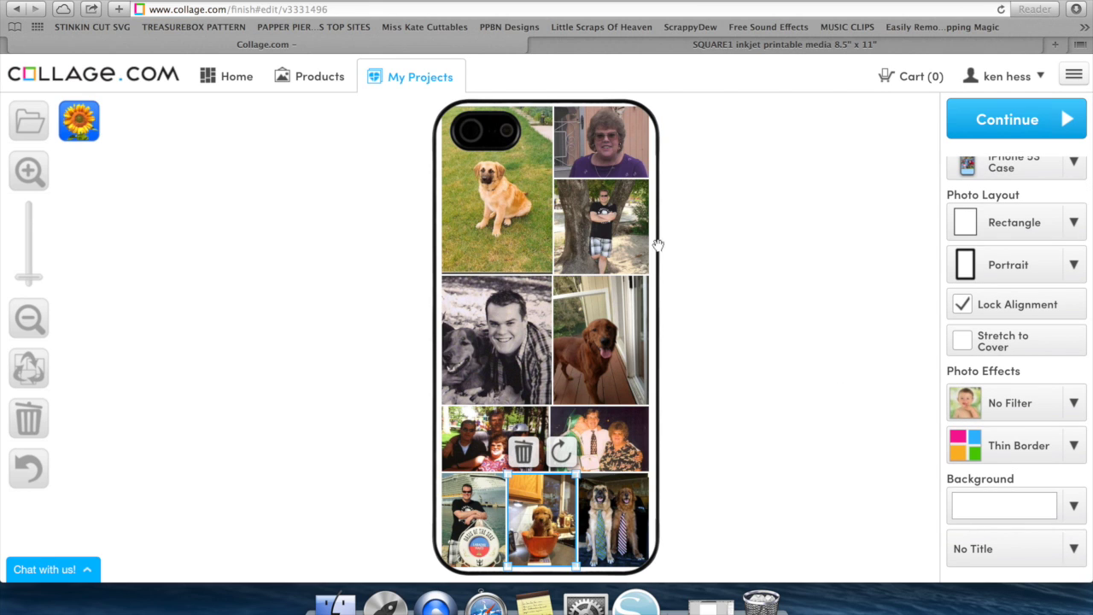
Step: Try red and purple backgrounds, then set the collage background to light sage green
{"action": "left_click", "coordinate": [1073, 505]}
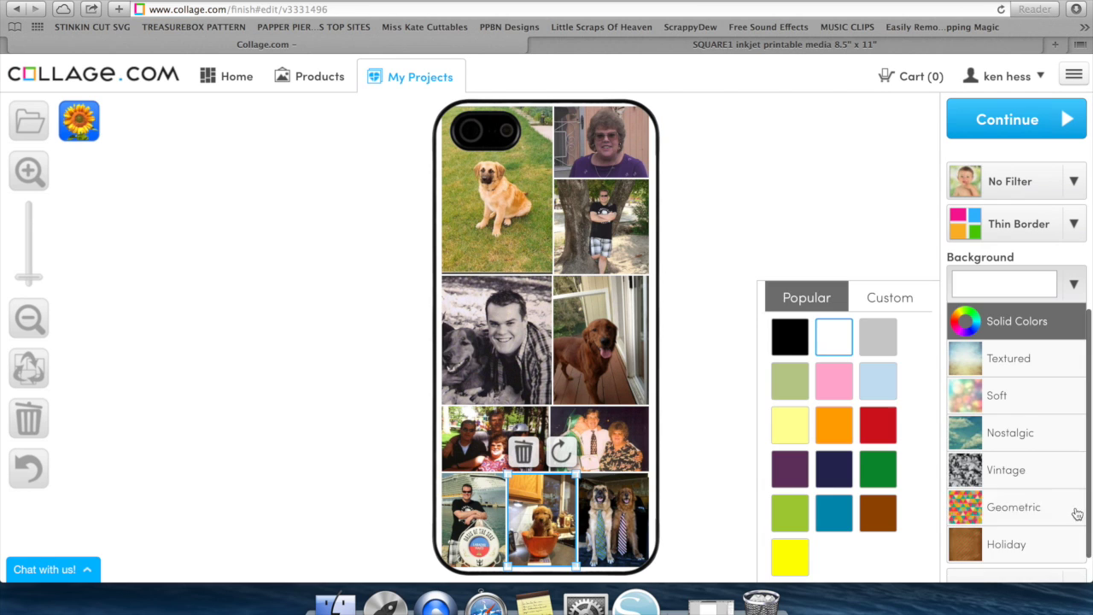
{"action": "left_click", "coordinate": [880, 419]}
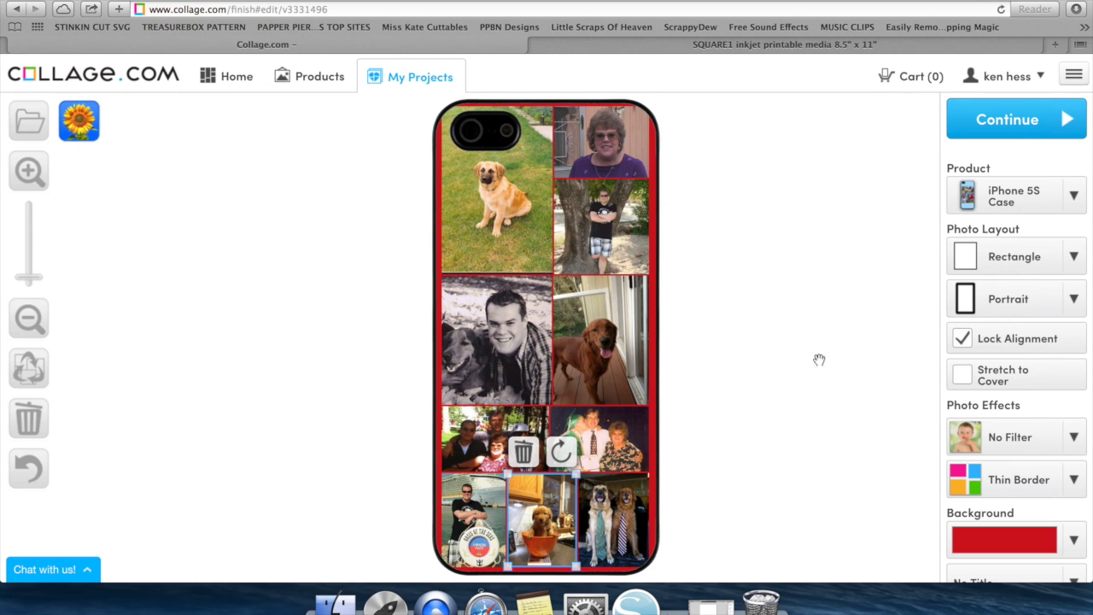
{"action": "left_click", "coordinate": [1083, 547]}
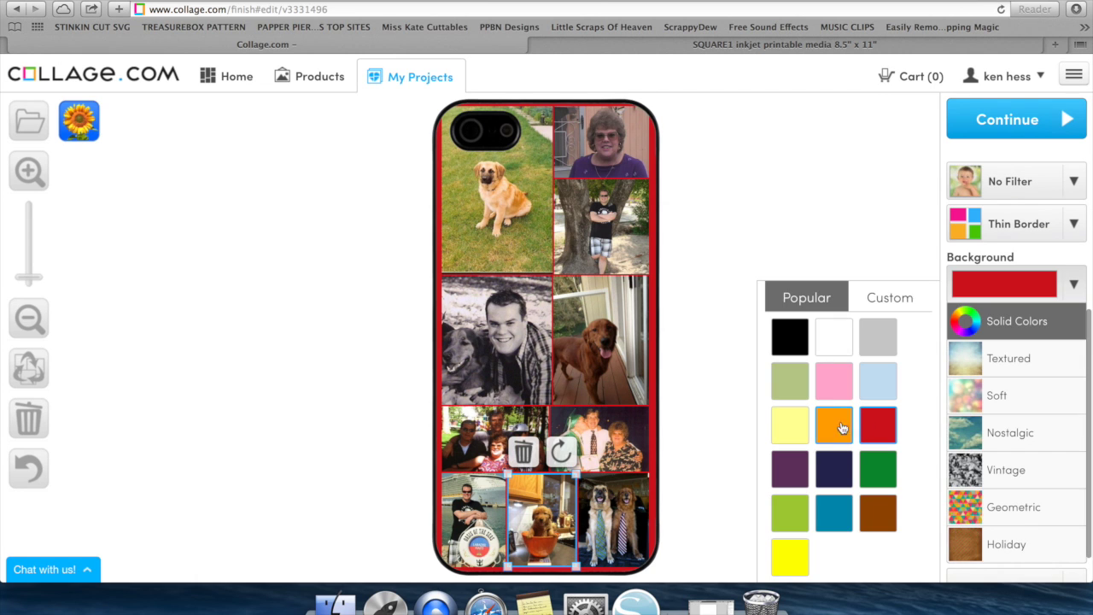
{"action": "left_click", "coordinate": [789, 472]}
{"action": "left_click", "coordinate": [1075, 548]}
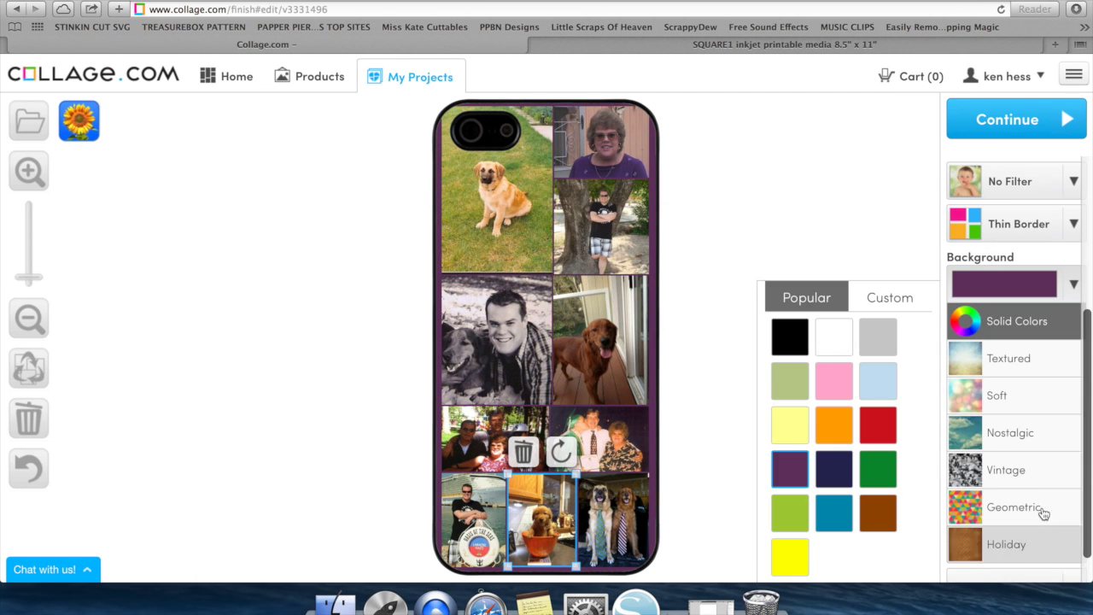
{"action": "left_click", "coordinate": [790, 397]}
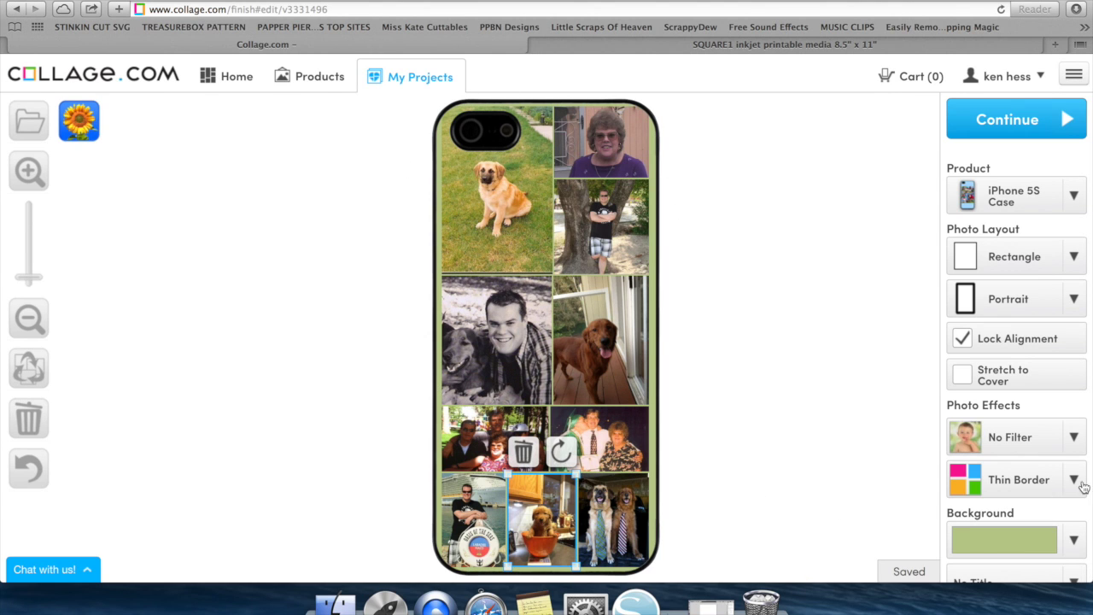
Step: Give the case collage a white background with photos stretched to cover the case
{"action": "left_click", "coordinate": [1073, 540]}
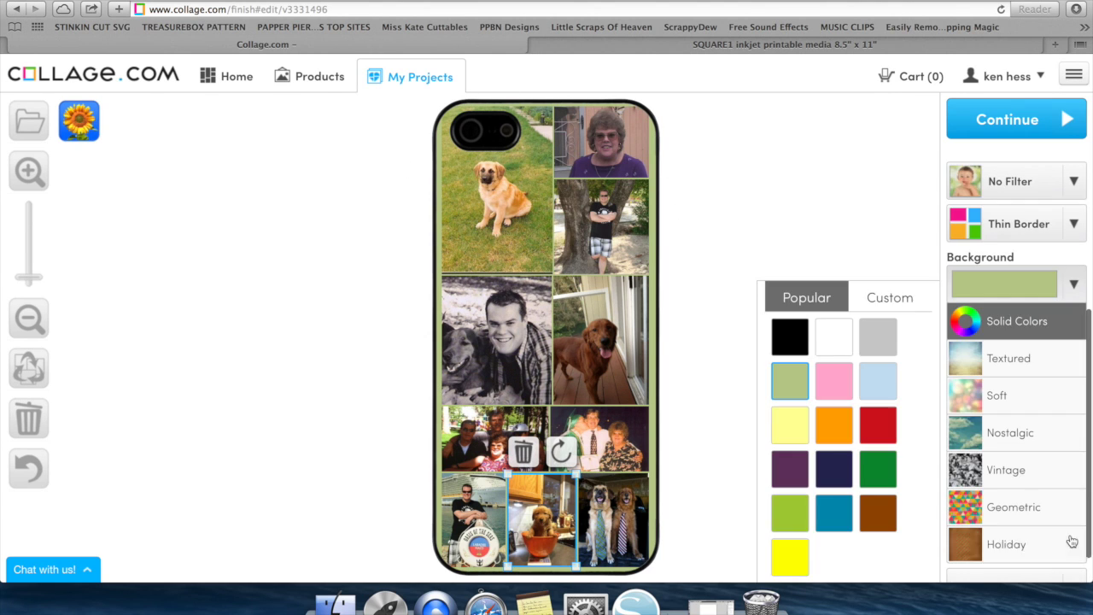
{"action": "left_click", "coordinate": [829, 334]}
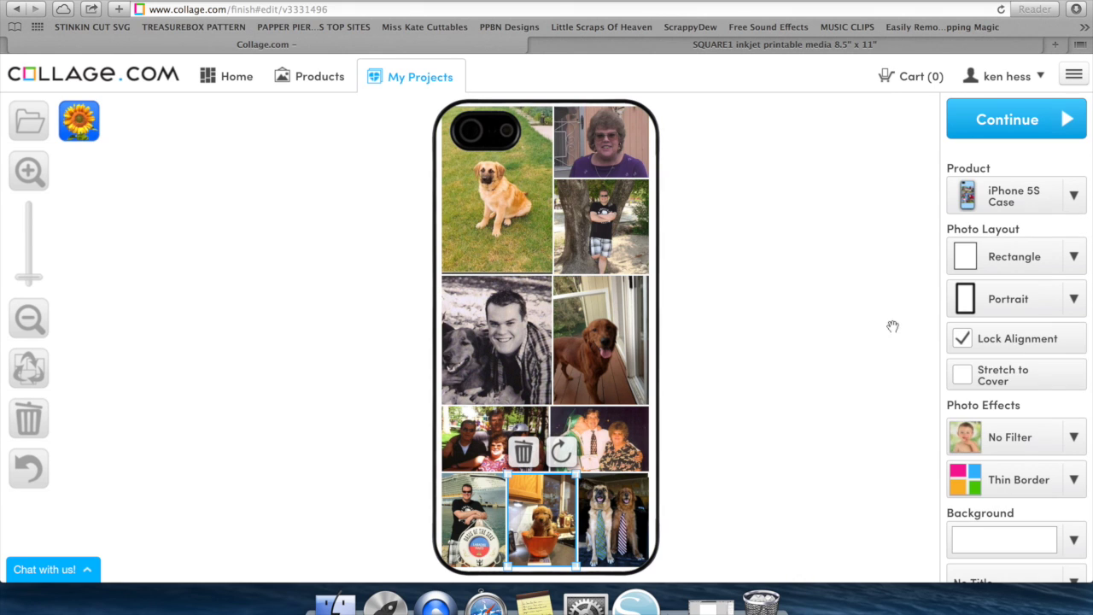
{"action": "left_click", "coordinate": [962, 375]}
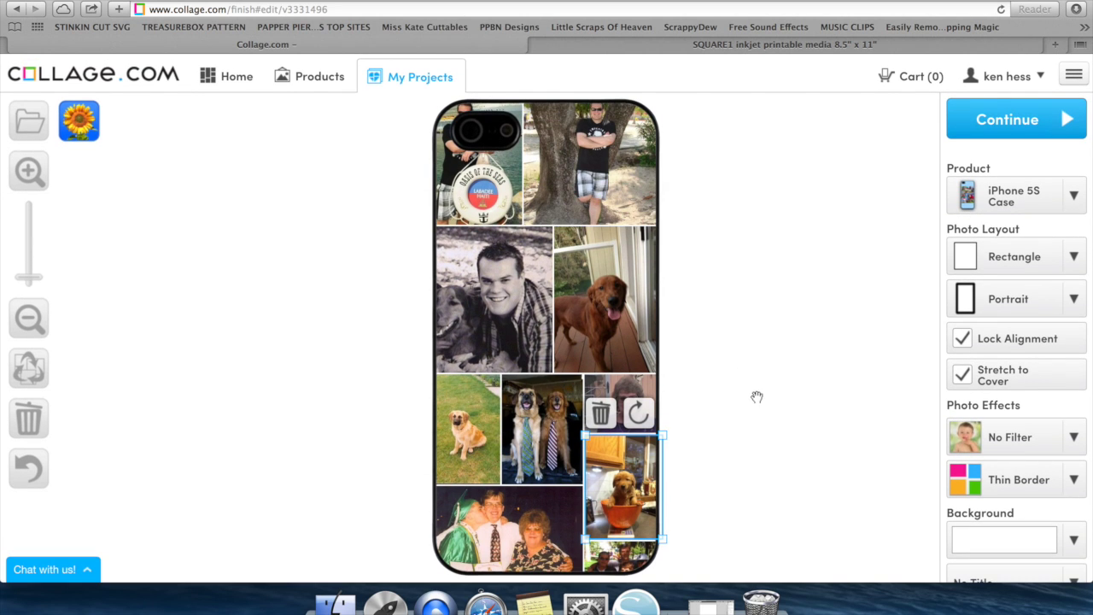
{"action": "scroll", "coordinate": [989, 516], "scroll_direction": "down", "scroll_amount": 2}
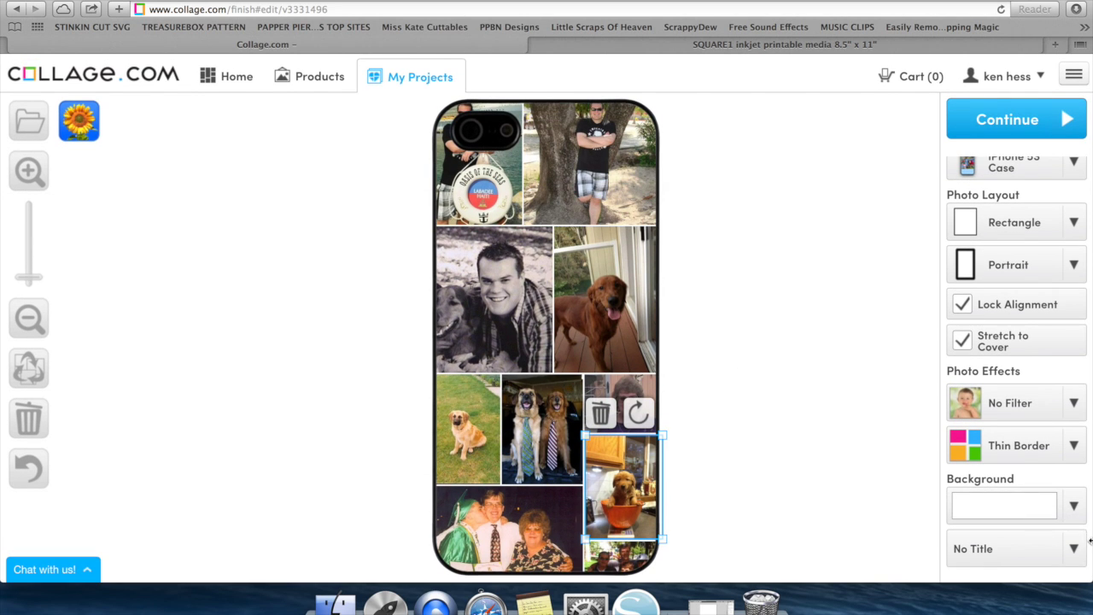
Step: Remove the photo borders, shuffle the lower-right column photos, and bring up the title options
{"action": "left_click", "coordinate": [1075, 443]}
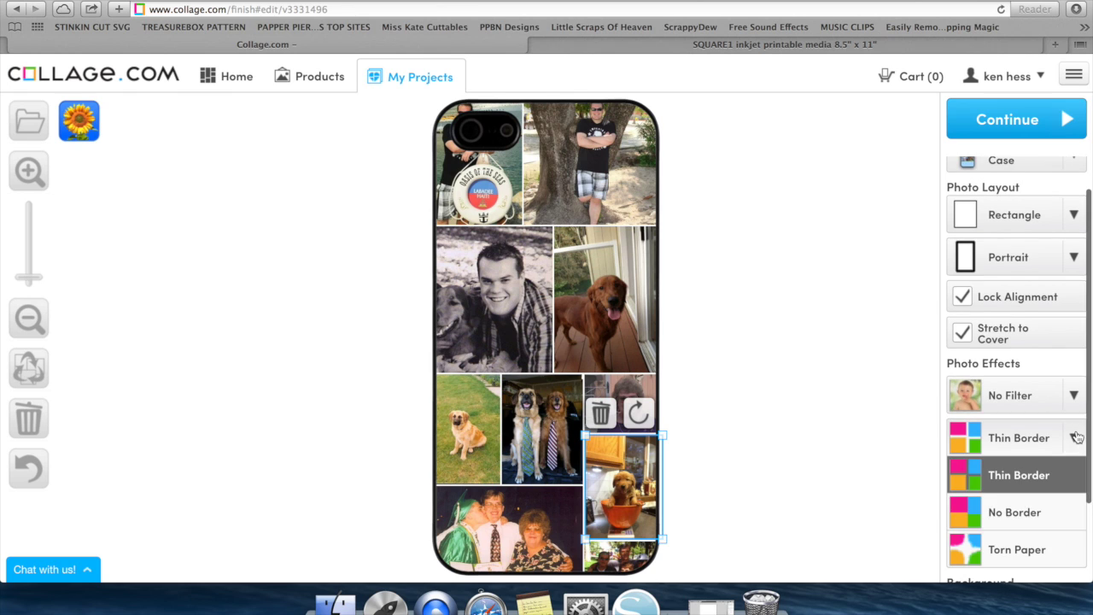
{"action": "left_click", "coordinate": [1010, 515]}
{"action": "scroll", "coordinate": [1047, 523], "scroll_direction": "down", "scroll_amount": 2}
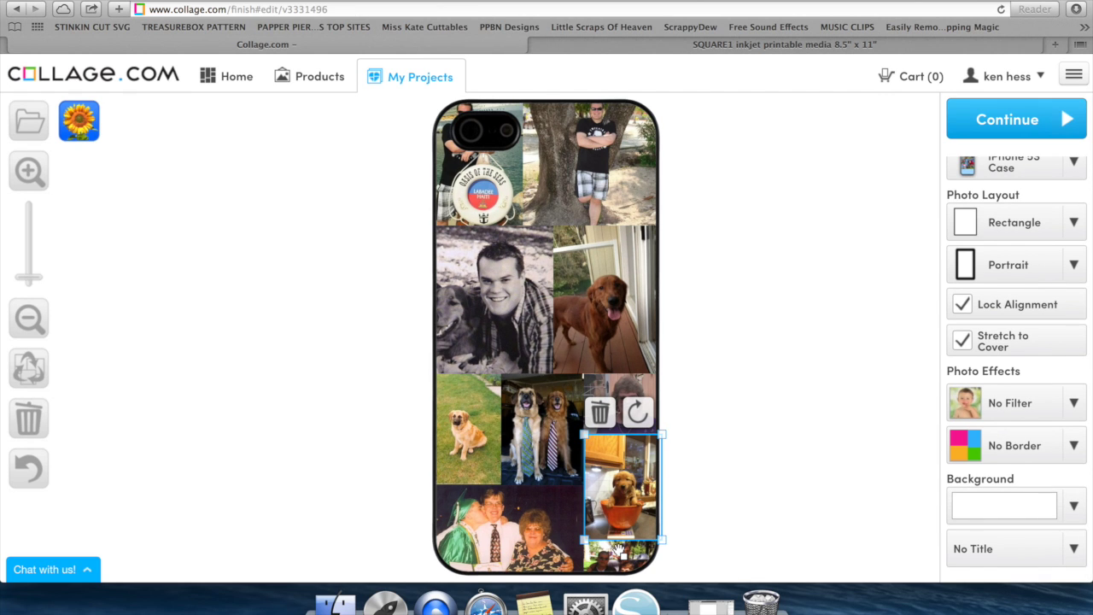
{"action": "left_click", "coordinate": [621, 553]}
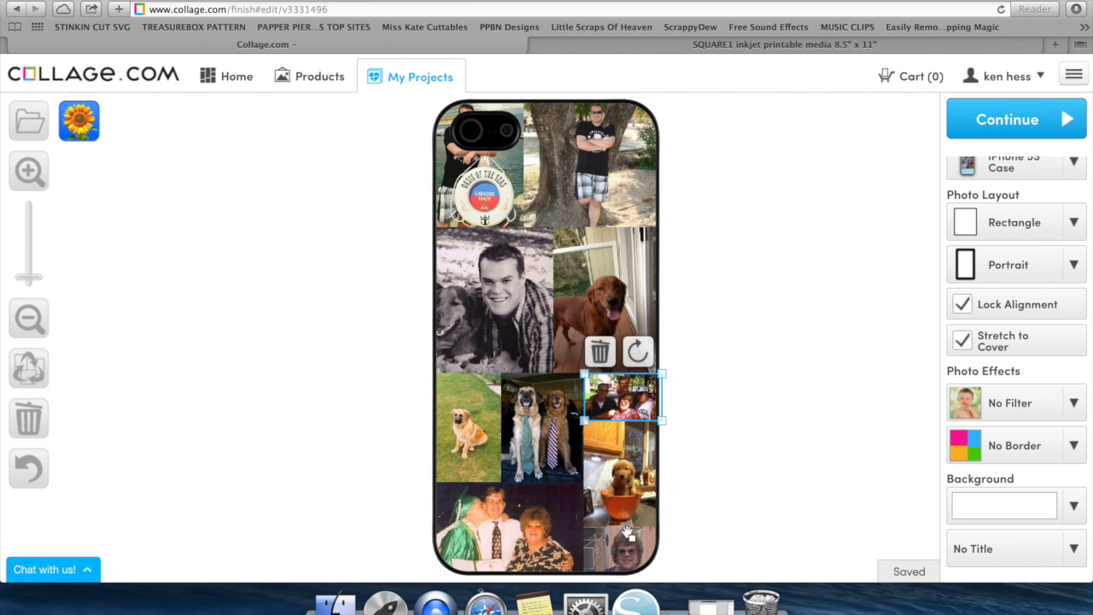
{"action": "left_click", "coordinate": [1073, 551]}
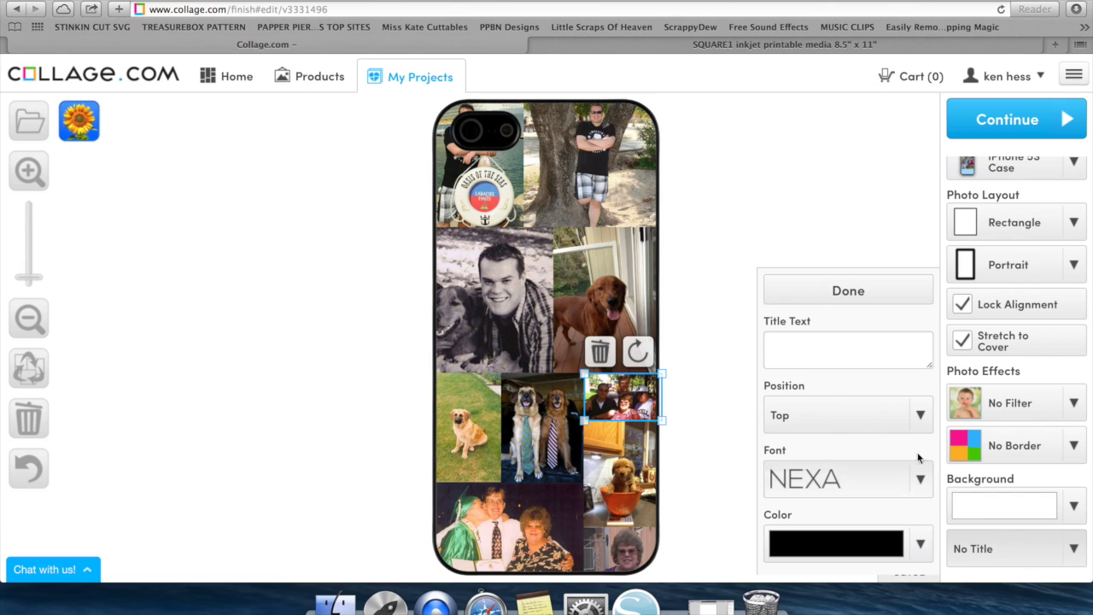
Step: Enter the owner's name plus 'Iphone' as the title, positioned at the bottom of the case
{"action": "left_click", "coordinate": [842, 341]}
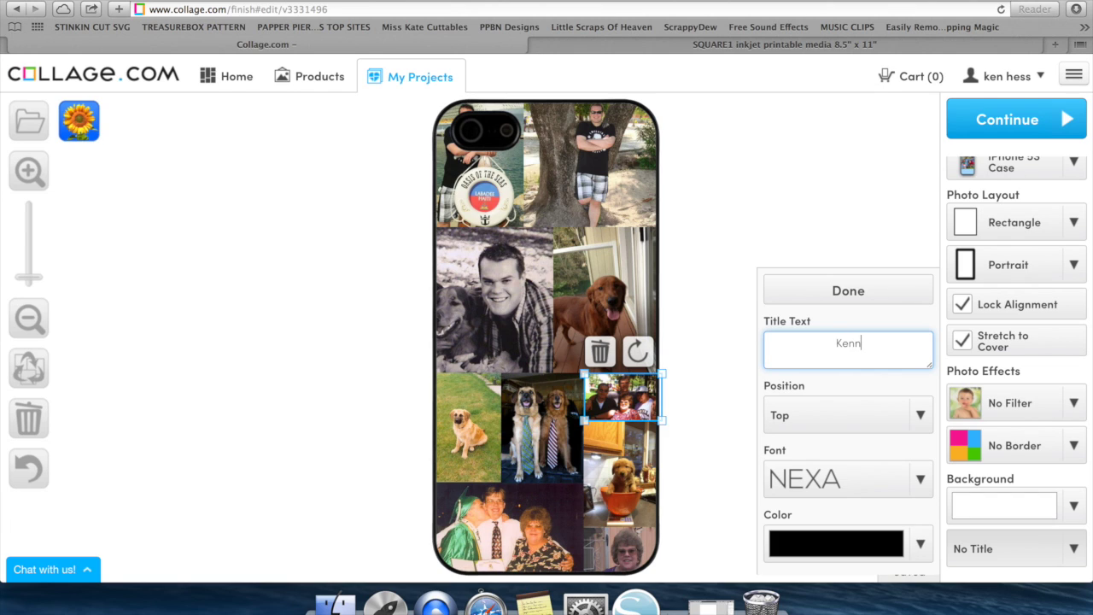
{"action": "type", "text": "Kennys Iphone"}
{"action": "left_click", "coordinate": [914, 415]}
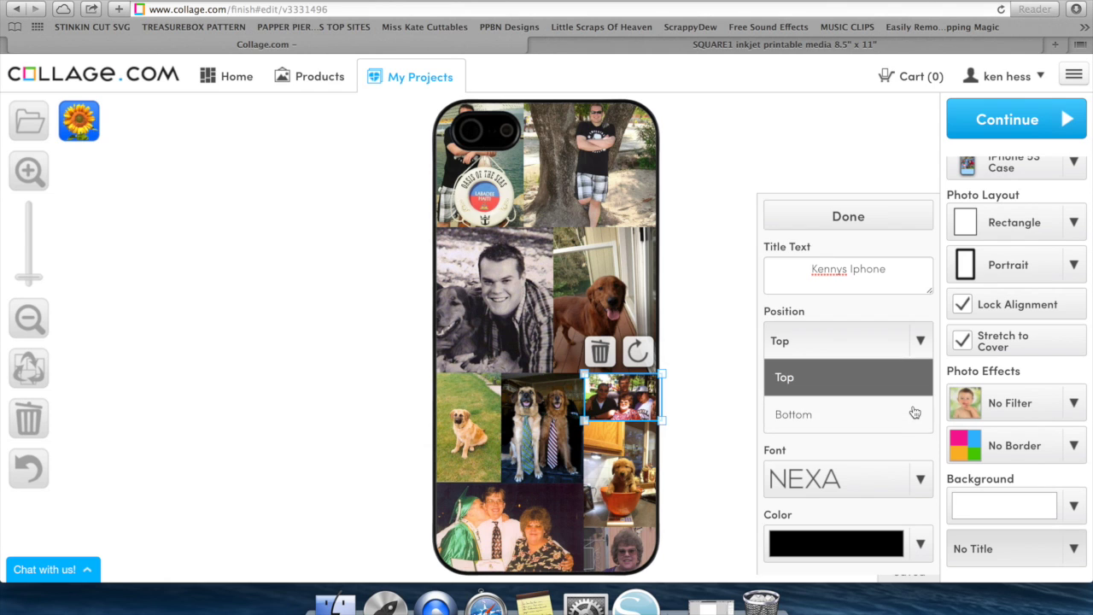
{"action": "left_click", "coordinate": [873, 415]}
Step: Set the title font to WESTON and the title colour to red
{"action": "left_click", "coordinate": [917, 479]}
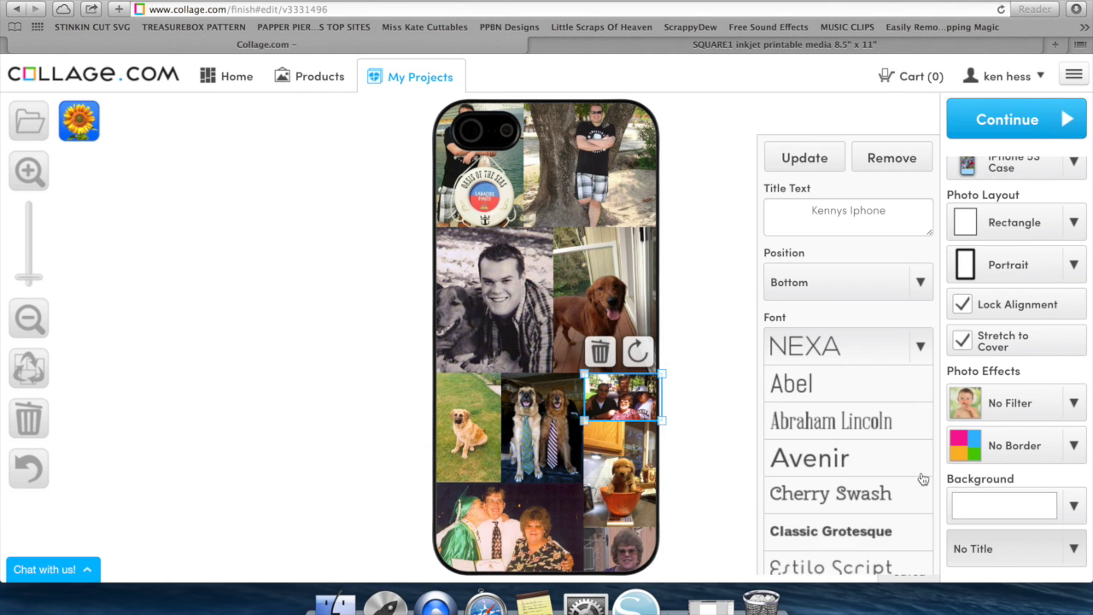
{"action": "scroll", "coordinate": [807, 530], "scroll_direction": "down", "scroll_amount": 3}
{"action": "scroll", "coordinate": [803, 537], "scroll_direction": "down", "scroll_amount": 10}
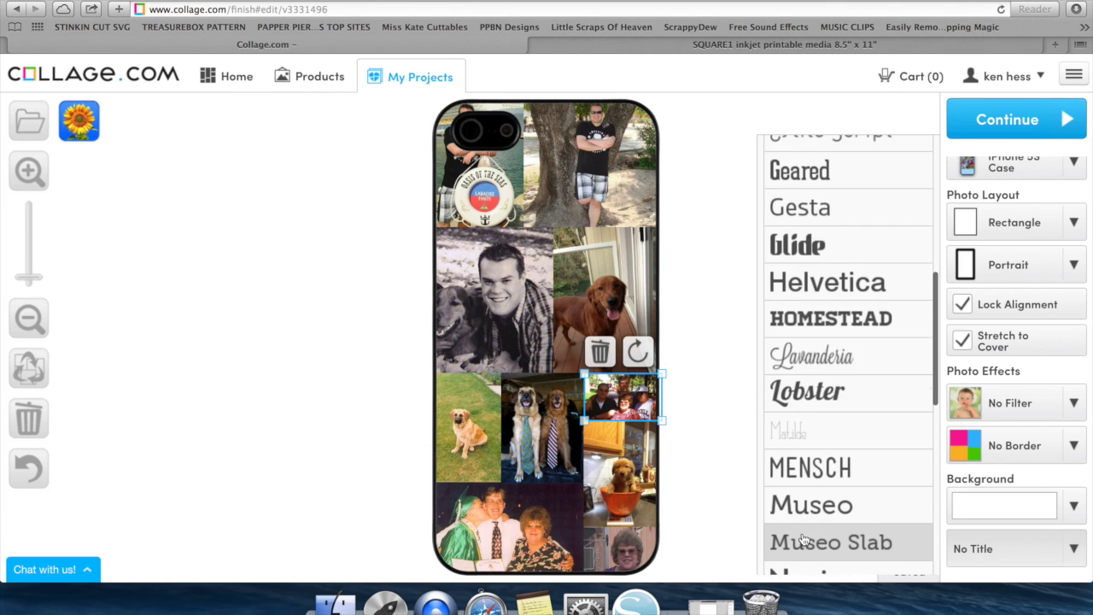
{"action": "scroll", "coordinate": [803, 538], "scroll_direction": "down", "scroll_amount": 5}
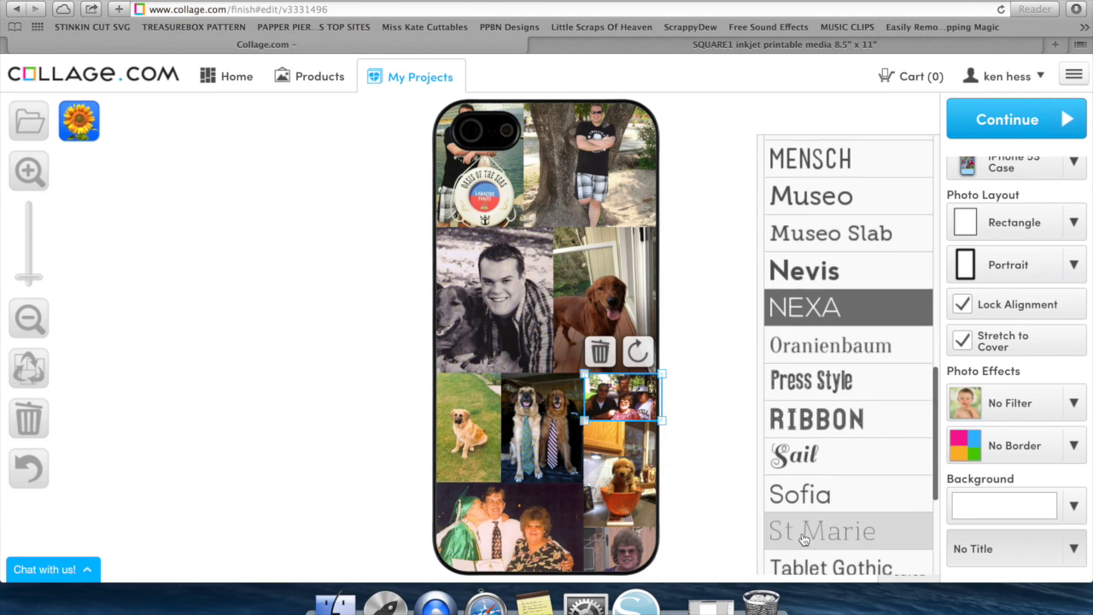
{"action": "left_click", "coordinate": [803, 538]}
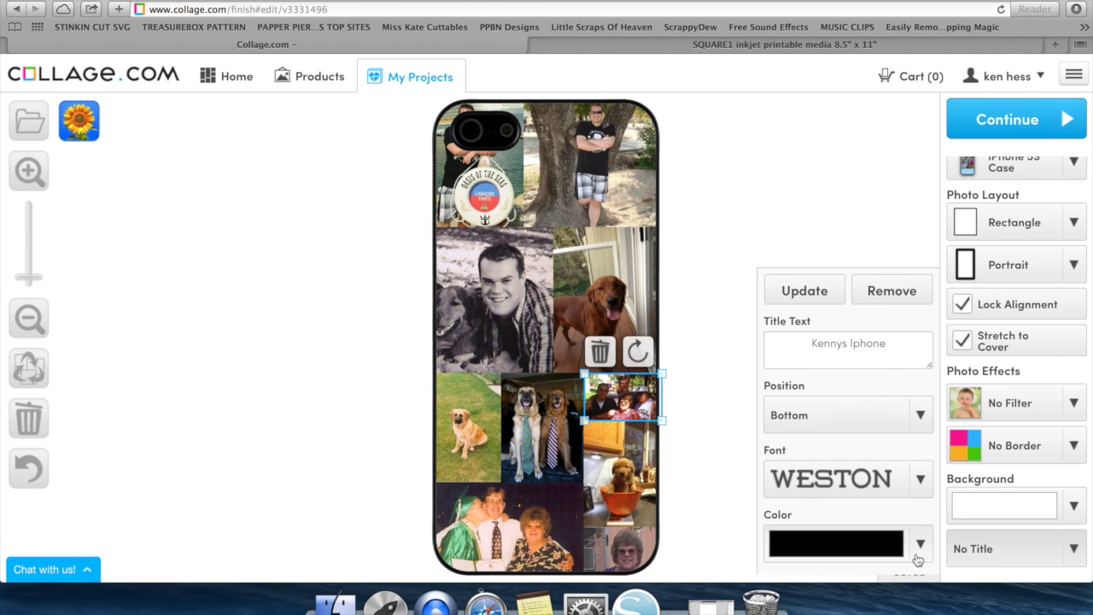
{"action": "left_click", "coordinate": [919, 557]}
{"action": "left_click", "coordinate": [791, 560]}
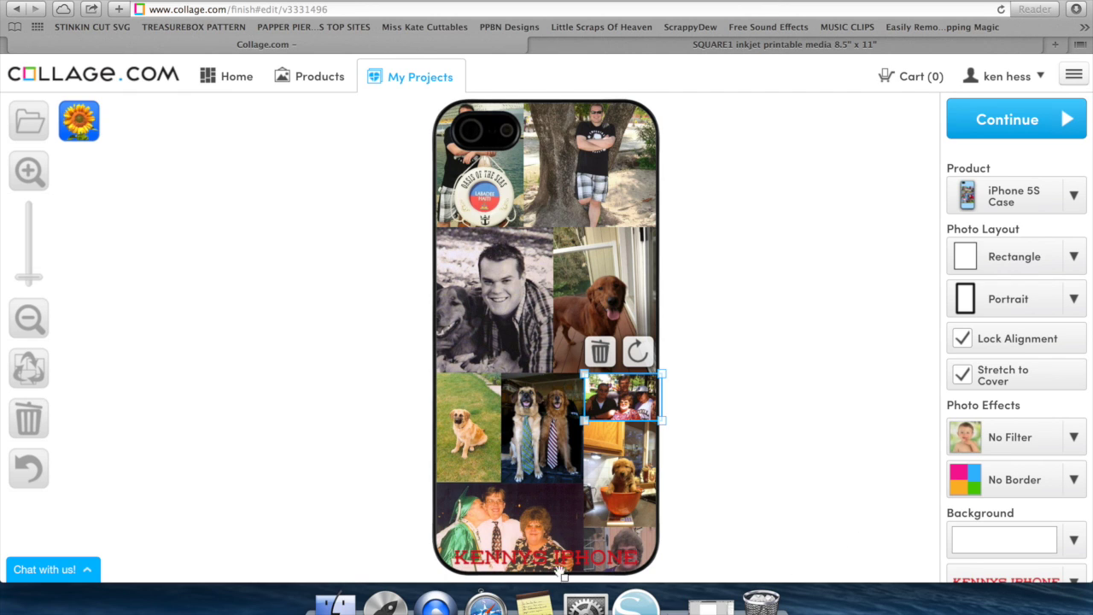
Step: Move the red title to the top of the case and apply the update
{"action": "left_click", "coordinate": [1072, 582]}
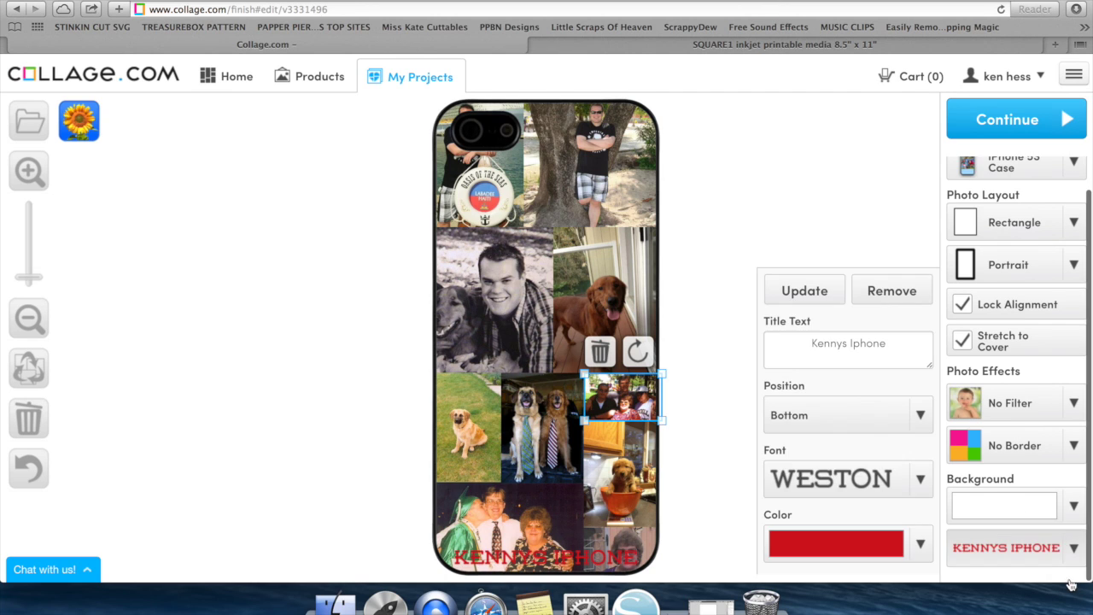
{"action": "left_click", "coordinate": [920, 414]}
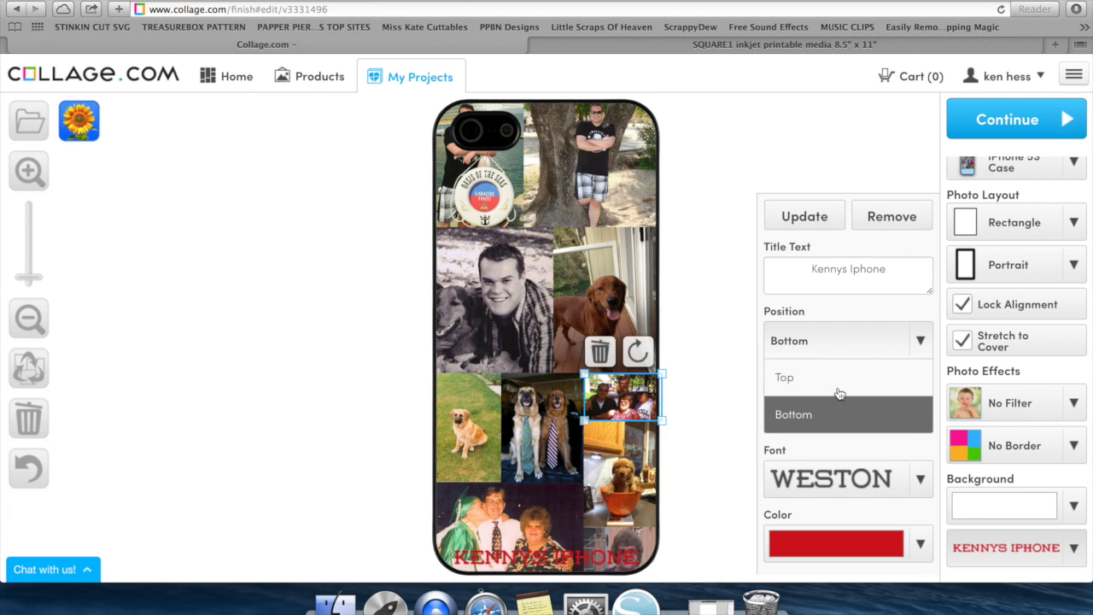
{"action": "left_click", "coordinate": [825, 377]}
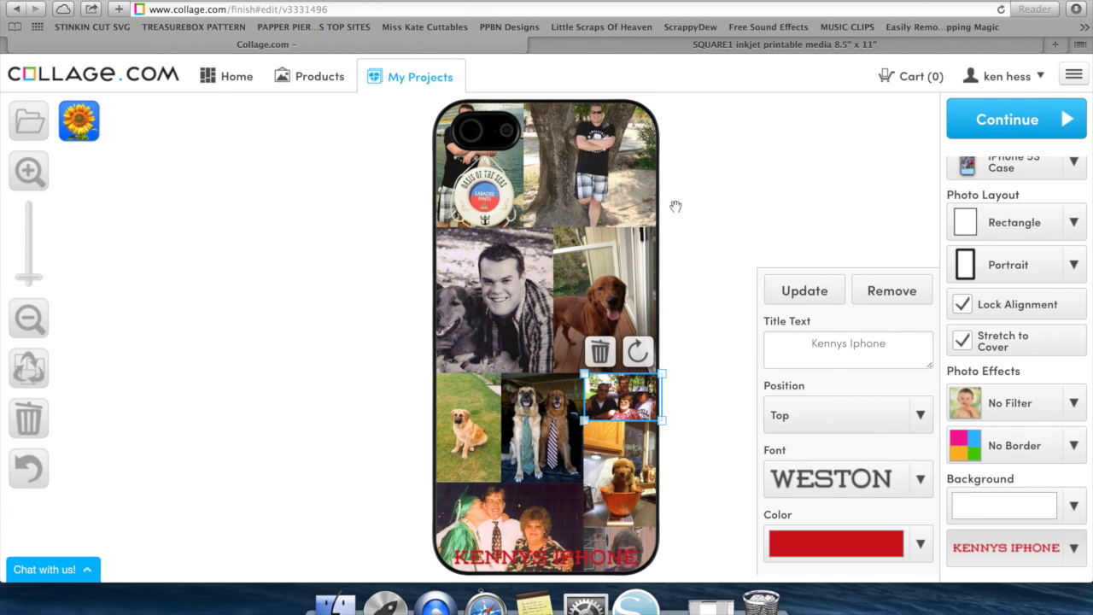
{"action": "left_click", "coordinate": [807, 293]}
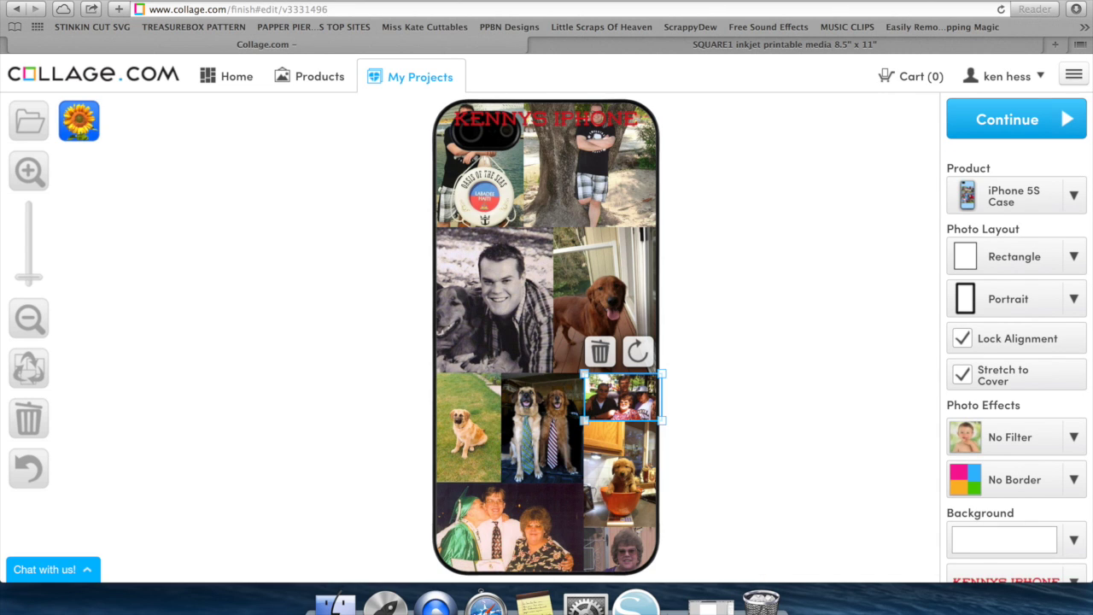
Step: Put the title back at the bottom of the case and apply the update
{"action": "left_click", "coordinate": [1074, 583]}
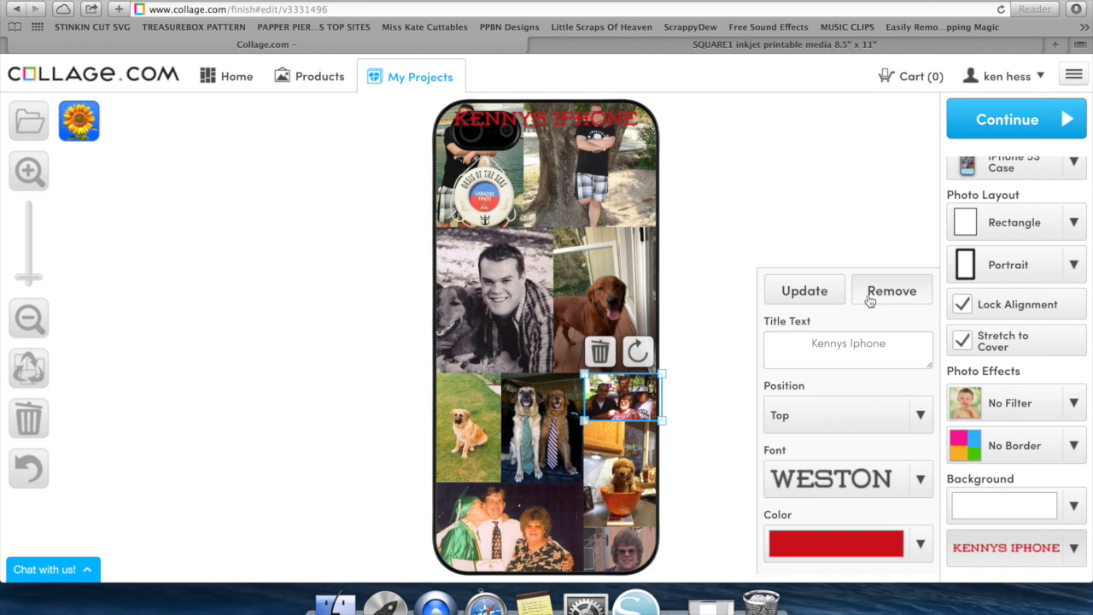
{"action": "left_click", "coordinate": [889, 403]}
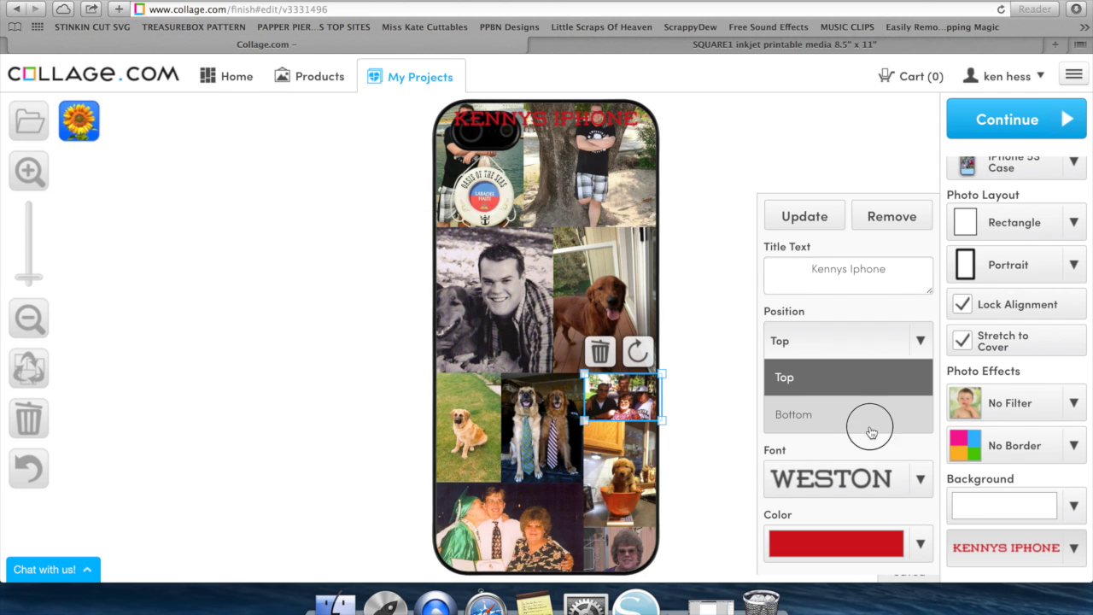
{"action": "left_click", "coordinate": [871, 431]}
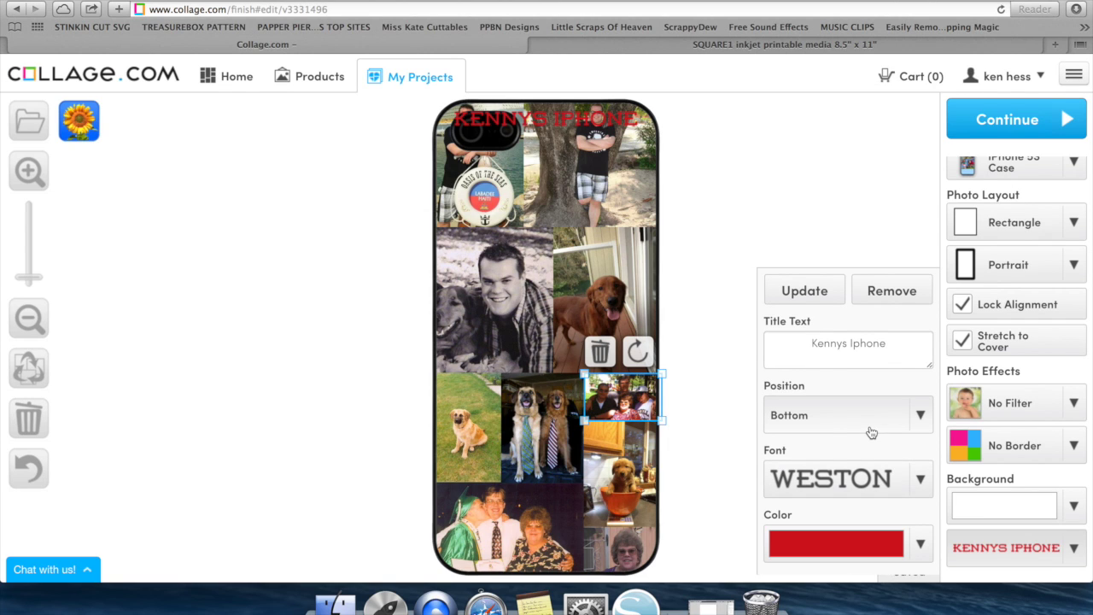
{"action": "left_click", "coordinate": [804, 291]}
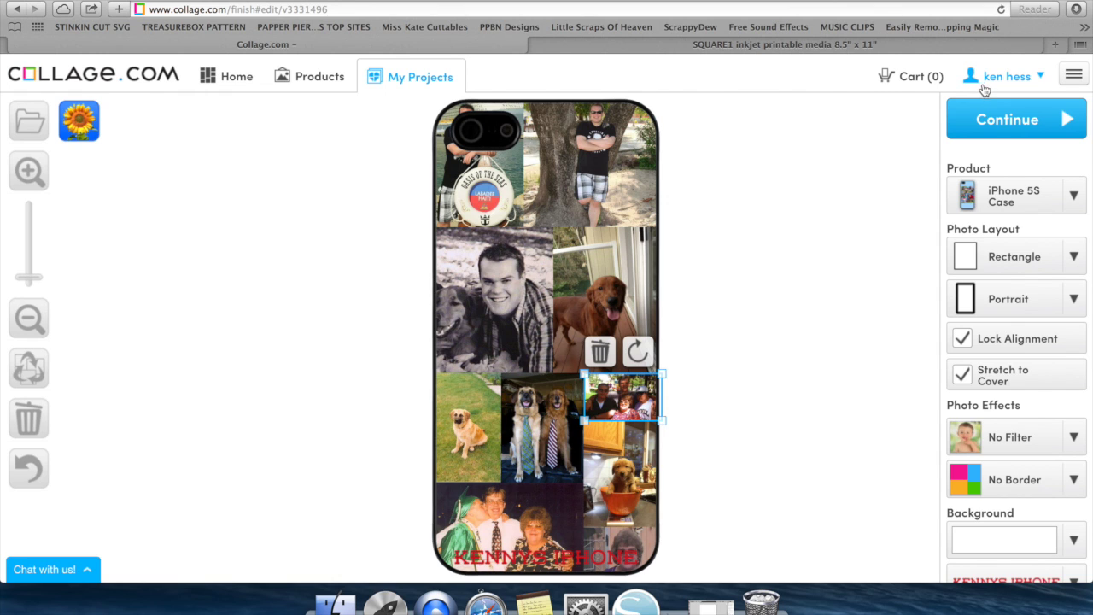
Step: Continue to sharing and save the case design to the computer at web quality as a JPG
{"action": "left_click", "coordinate": [1005, 121]}
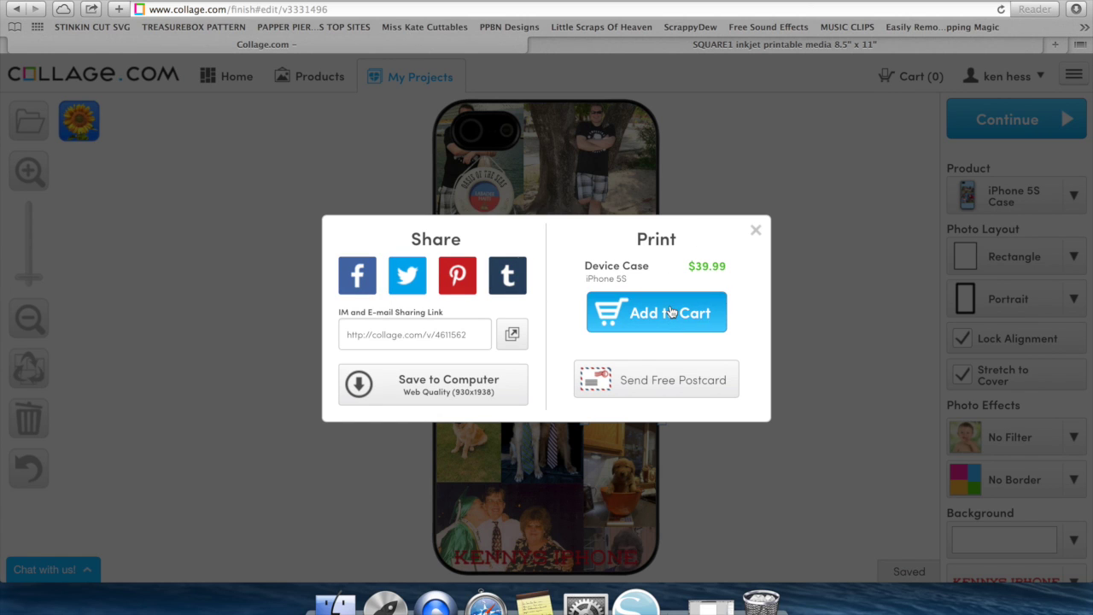
{"action": "left_click", "coordinate": [397, 405]}
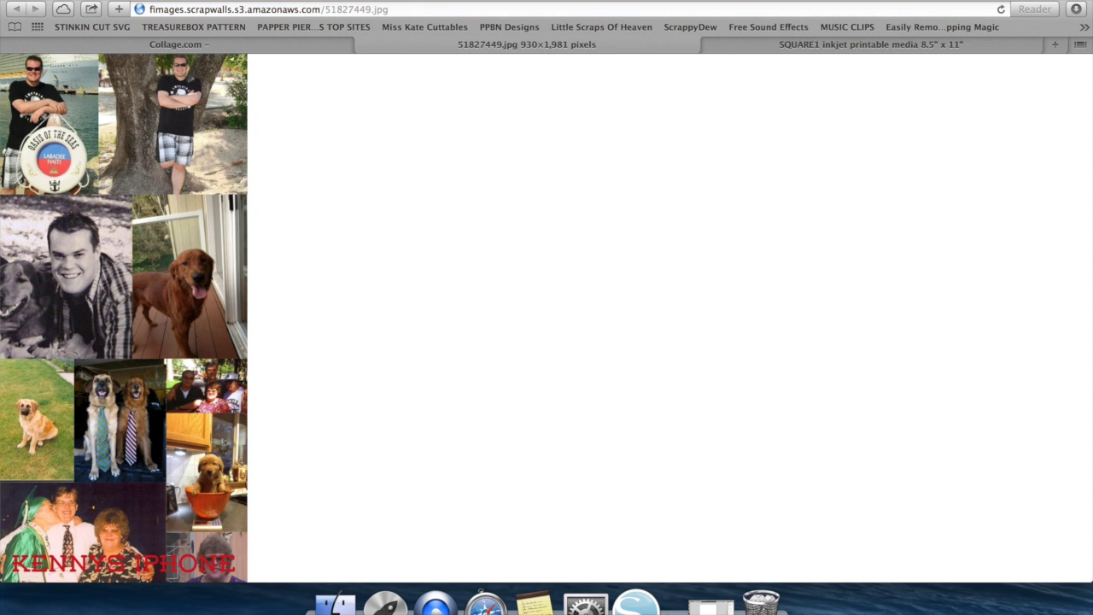
Step: Save the collage image from Safari to the Desktop, named after the owner's iPhone
{"action": "left_click_drag", "start_coordinate": [301, 2], "coordinate": [339, 1]}
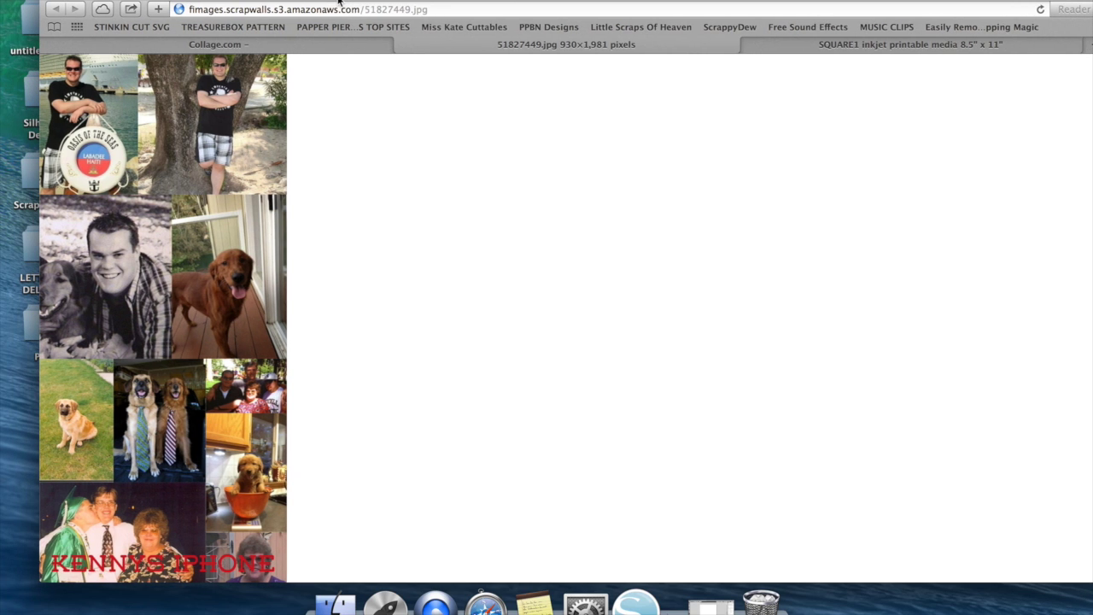
{"action": "right_click", "coordinate": [167, 293]}
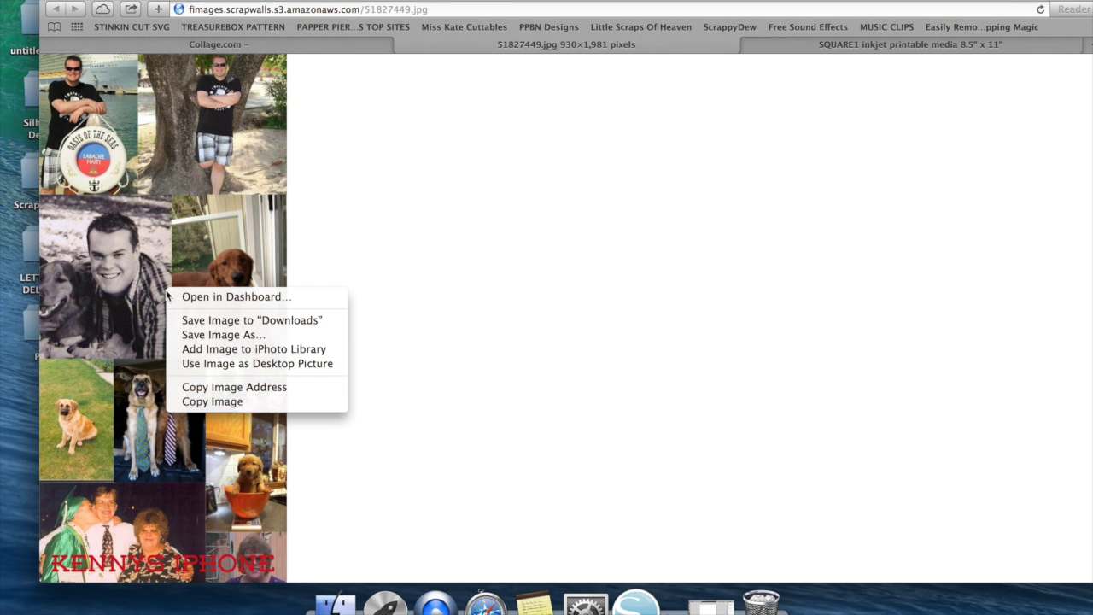
{"action": "left_click", "coordinate": [221, 335]}
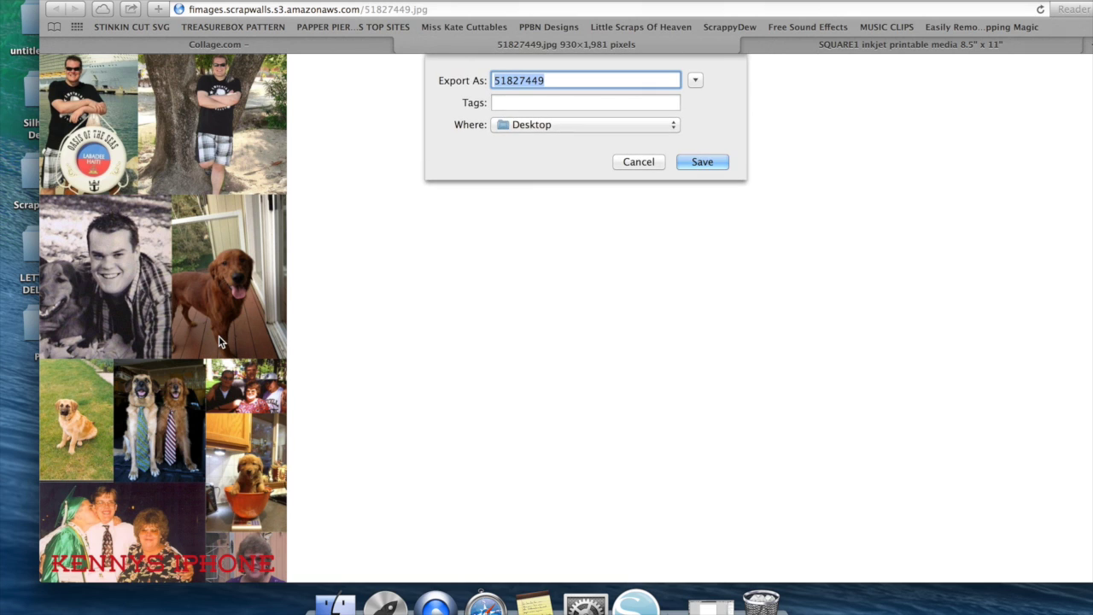
{"action": "key", "text": "BackSpace"}
{"action": "type", "text": "Ken"}
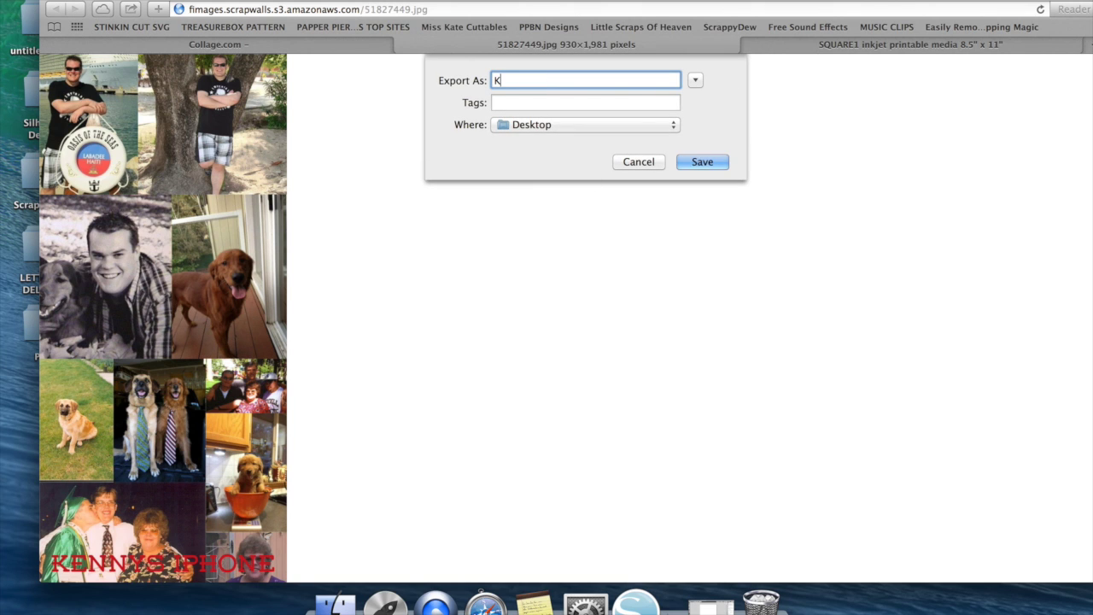
{"action": "type", "text": "nys Iphone"}
{"action": "left_click", "coordinate": [716, 164]}
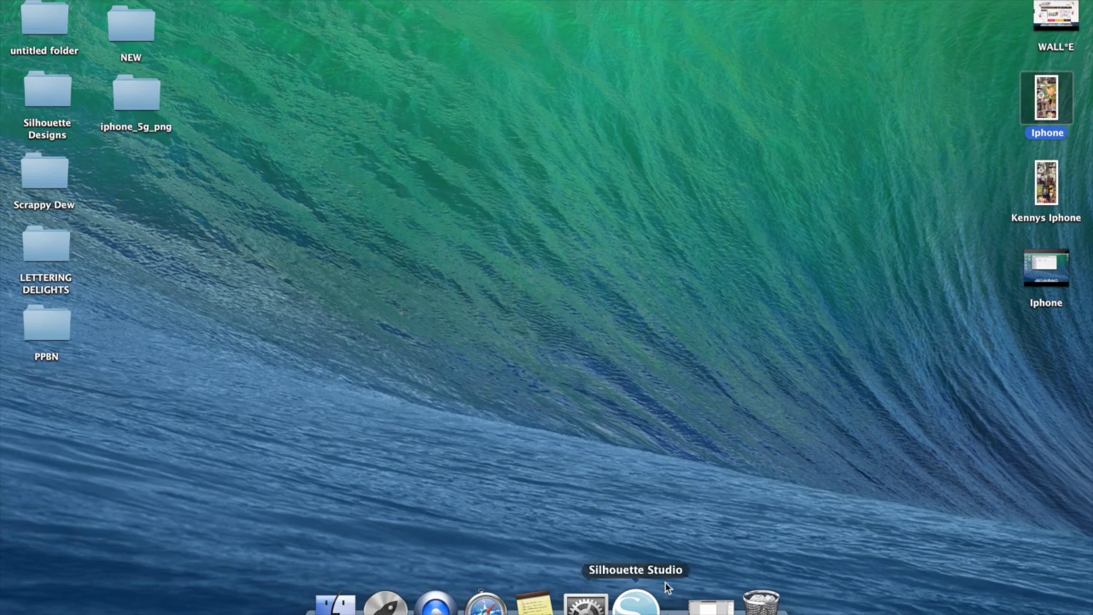
Step: Restore the Silhouette Studio document and turn on Show Reg Marks
{"action": "left_click", "coordinate": [711, 605]}
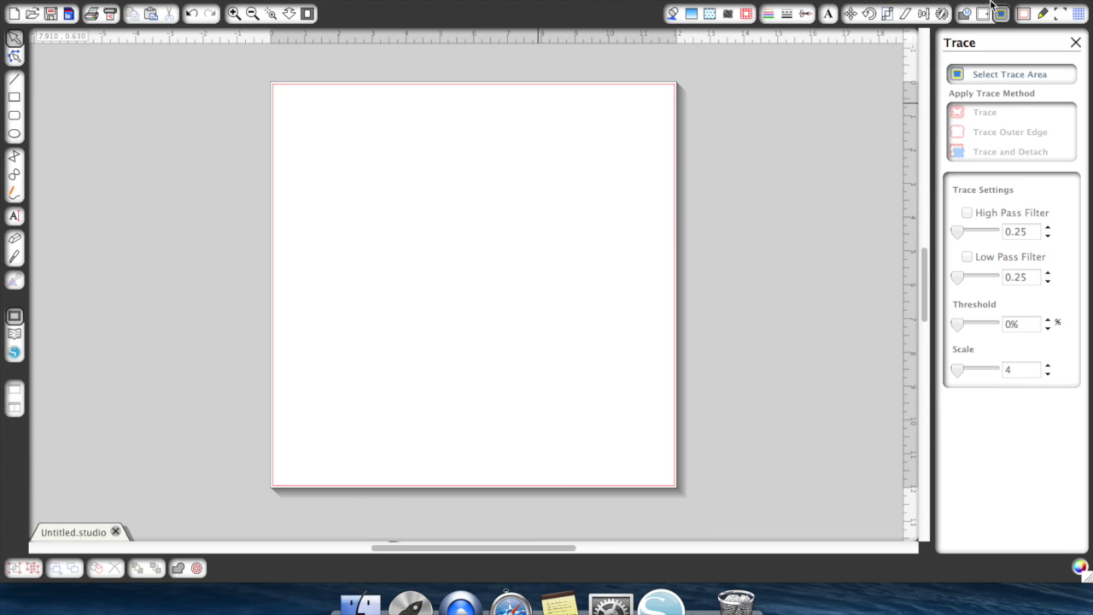
{"action": "left_click", "coordinate": [1059, 14]}
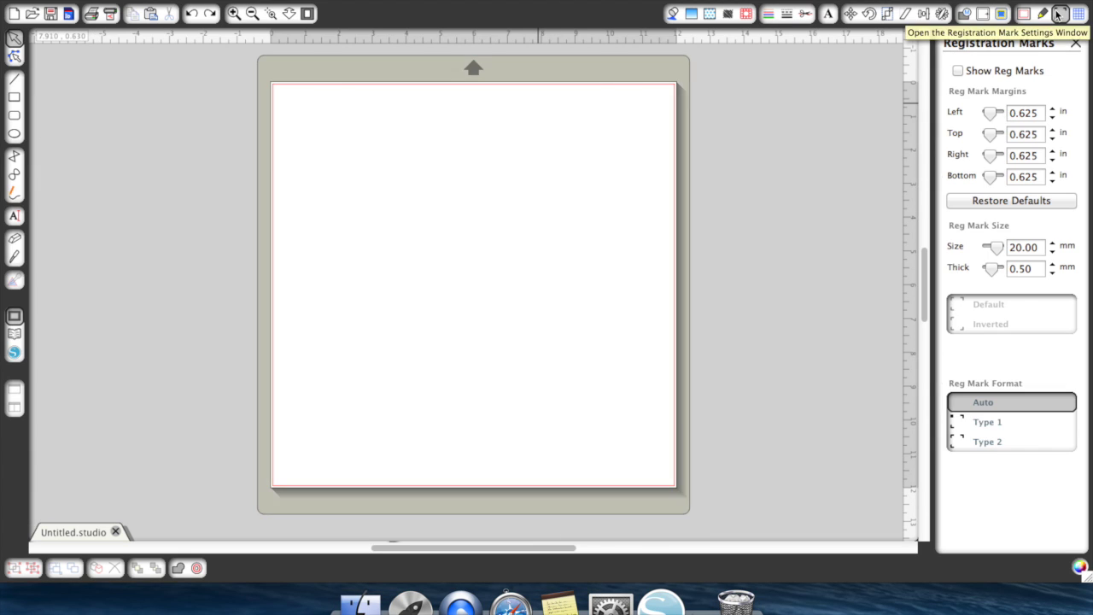
{"action": "left_click", "coordinate": [958, 72]}
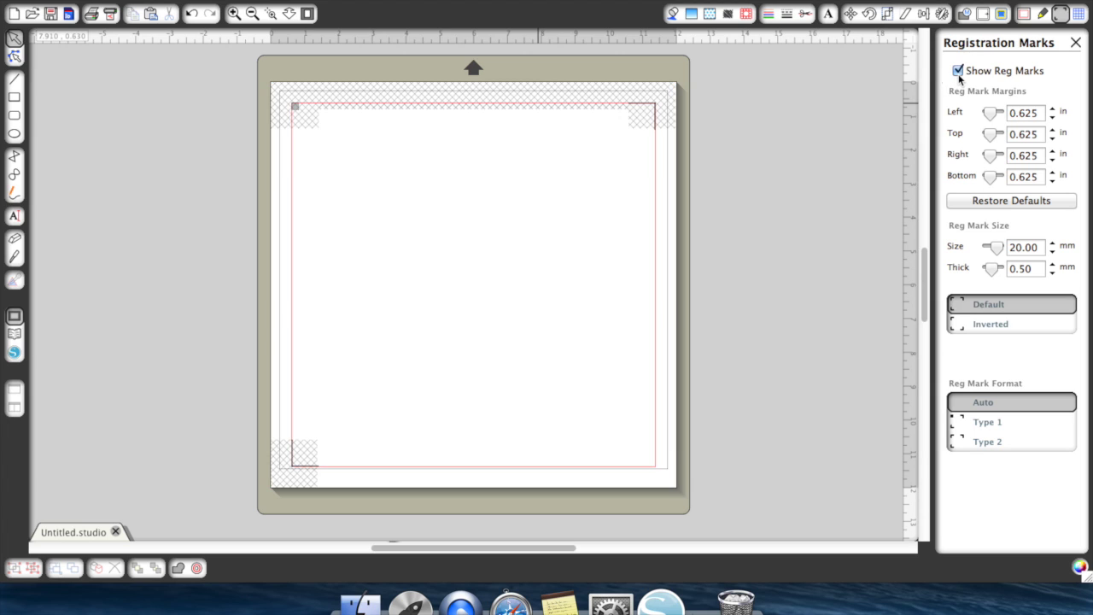
Step: Make the page Letter size, 8.5 × 11 in portrait
{"action": "left_click", "coordinate": [1028, 15]}
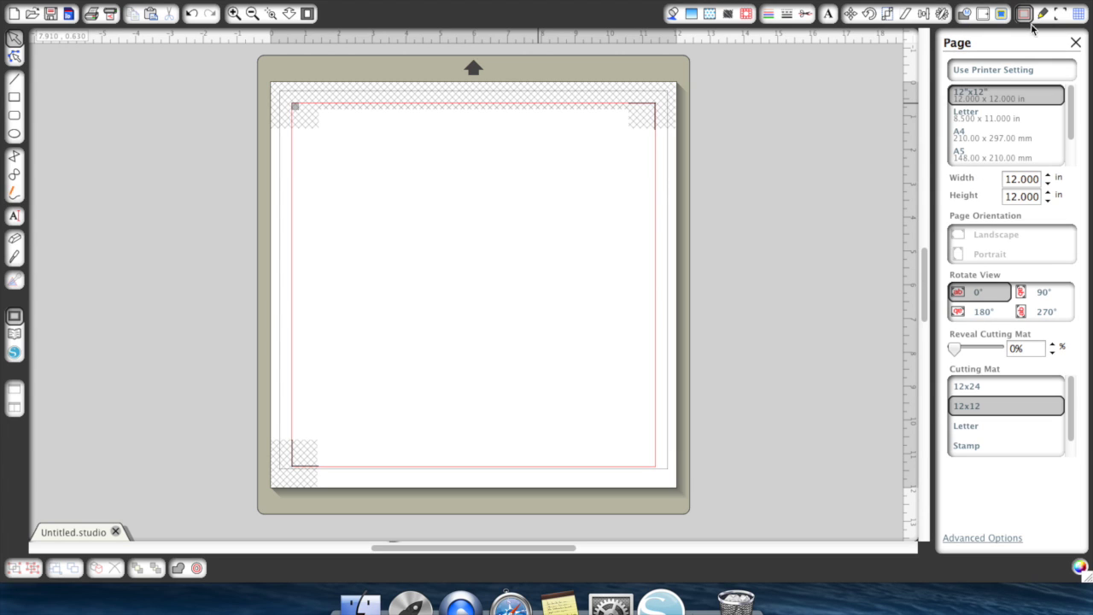
{"action": "left_click", "coordinate": [997, 120]}
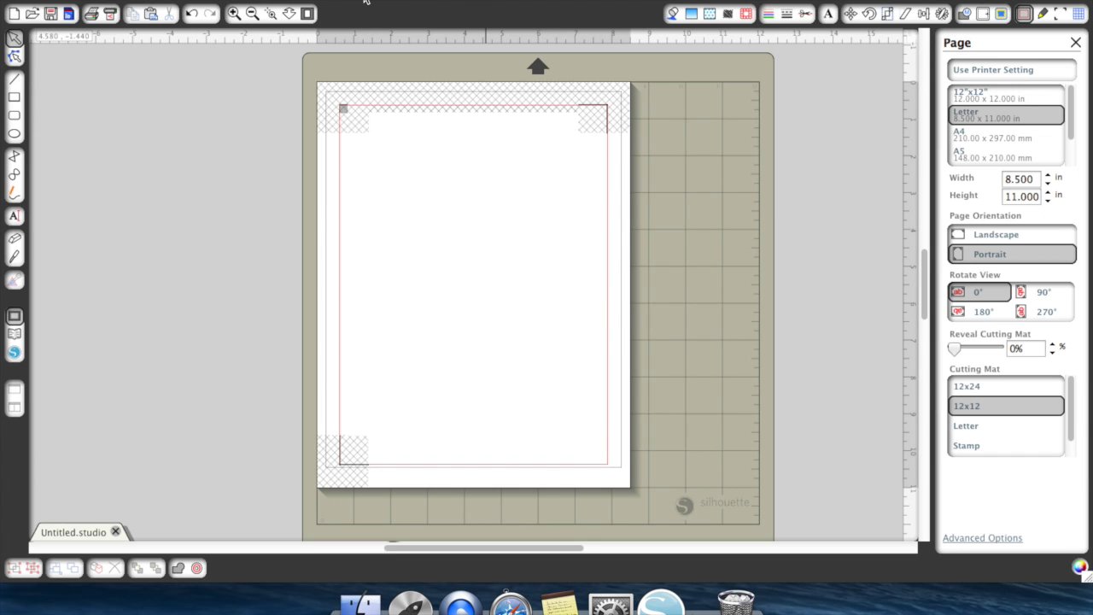
{"action": "left_click_drag", "start_coordinate": [365, 3], "coordinate": [509, 2]}
Step: Drag iPhone 5_back template.png from the iphone_5g_png folder onto the Silhouette page, then close the folder
{"action": "double_click", "coordinate": [121, 97]}
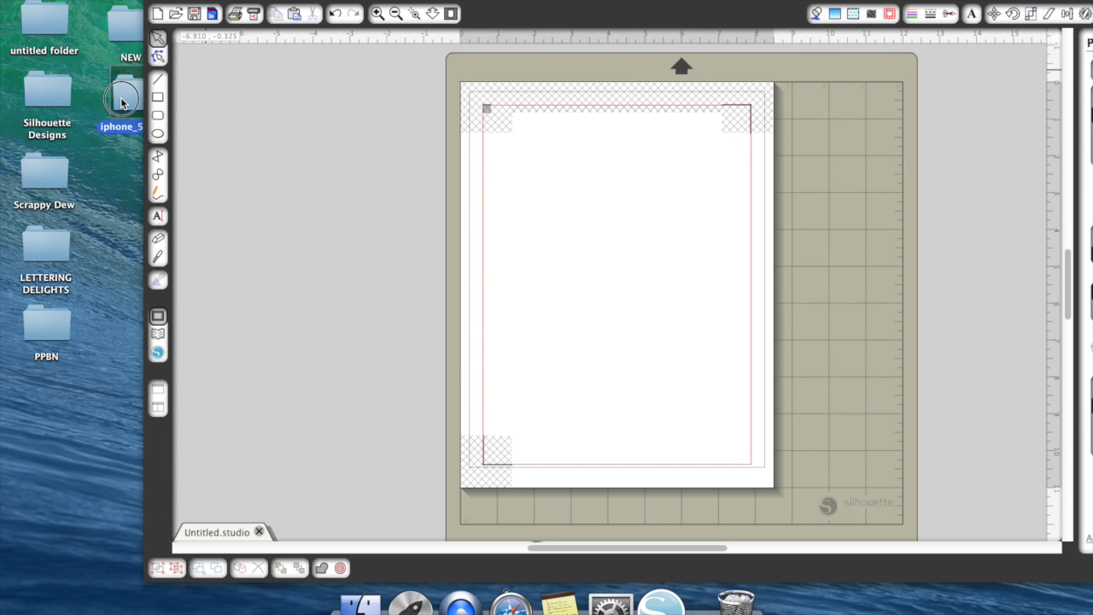
{"action": "left_click_drag", "start_coordinate": [292, 27], "coordinate": [0, 34]}
{"action": "double_click", "coordinate": [85, 98]}
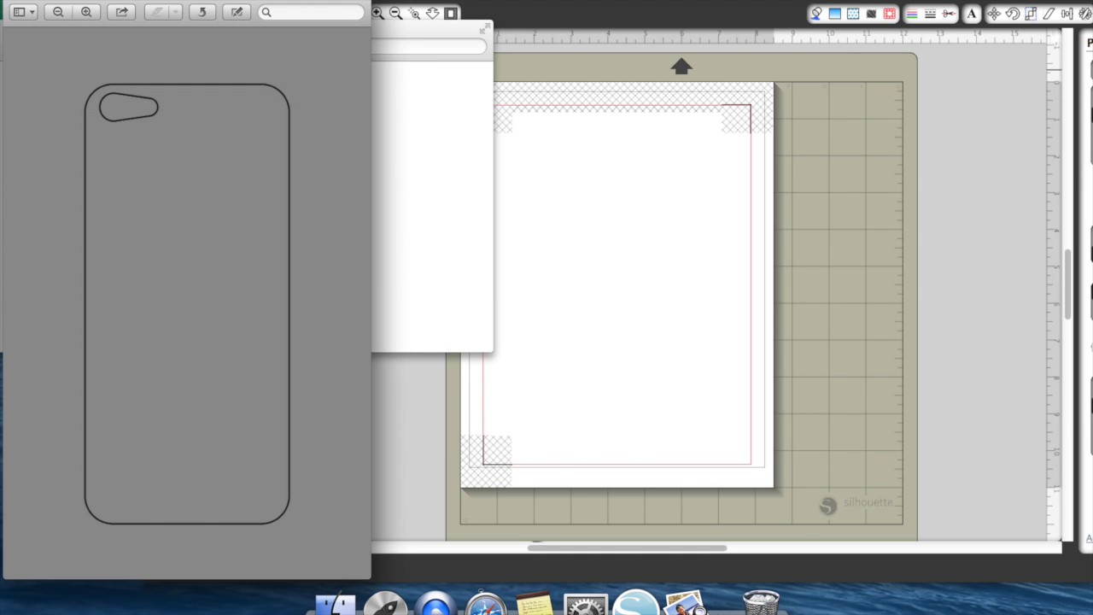
{"action": "left_click", "coordinate": [19, 5]}
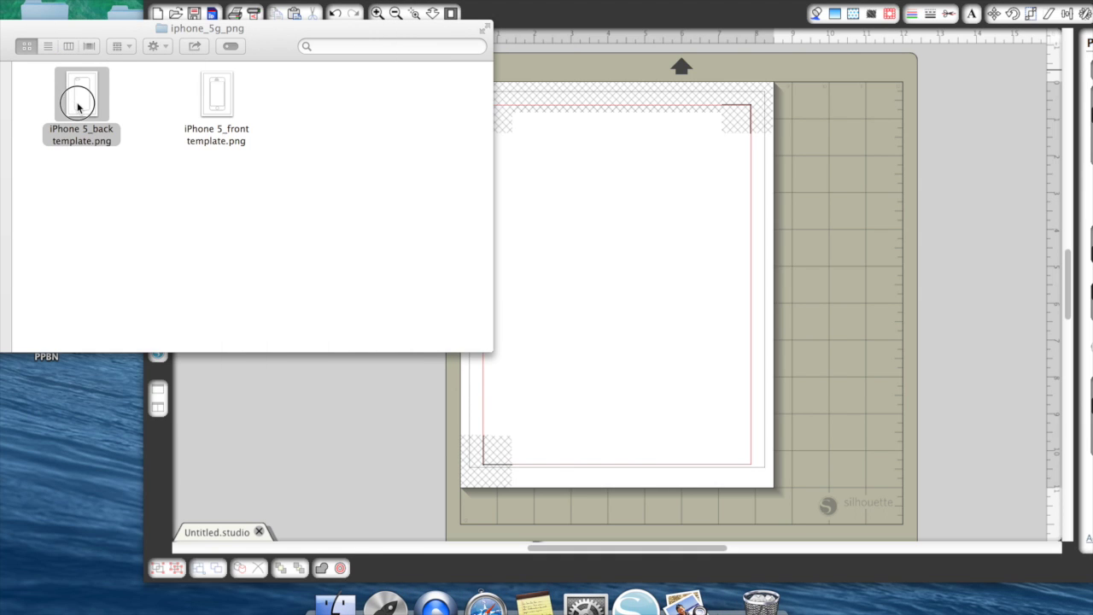
{"action": "left_click_drag", "start_coordinate": [76, 105], "coordinate": [605, 275]}
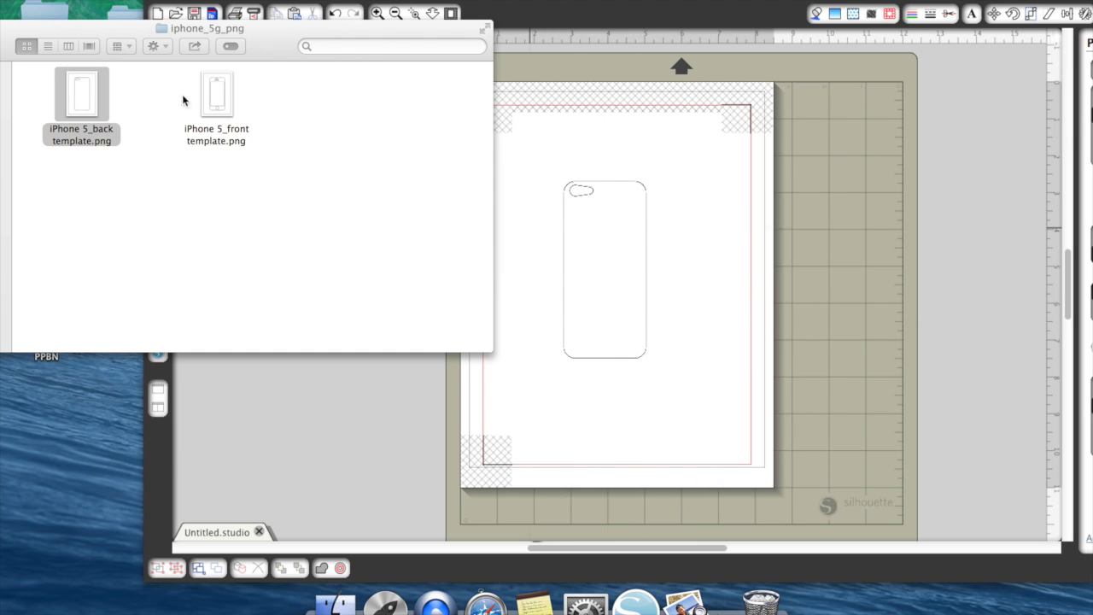
{"action": "left_click", "coordinate": [53, 35]}
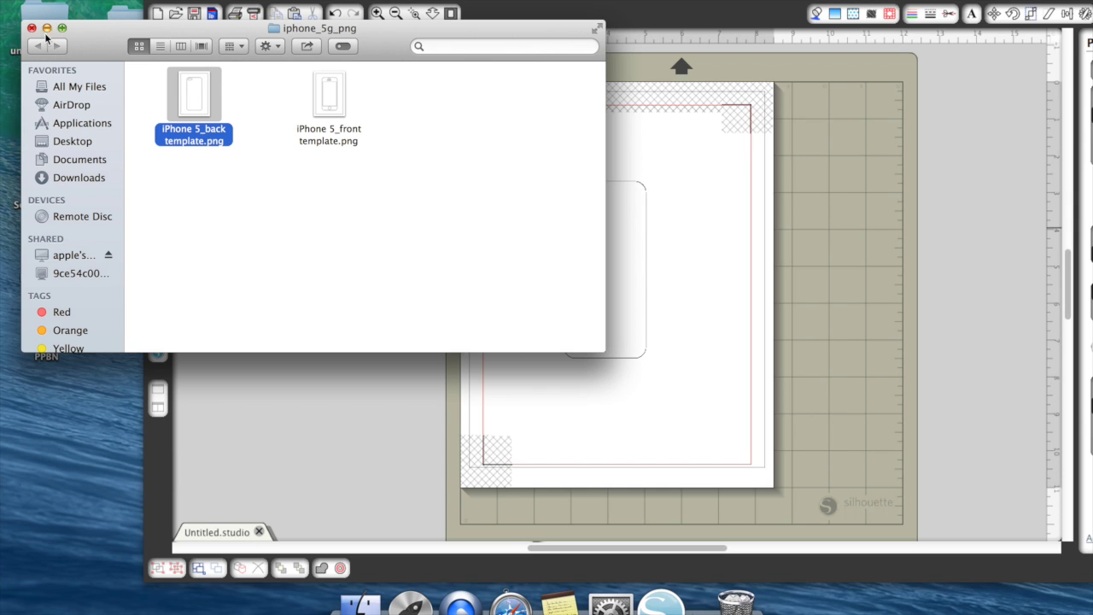
{"action": "left_click", "coordinate": [32, 28]}
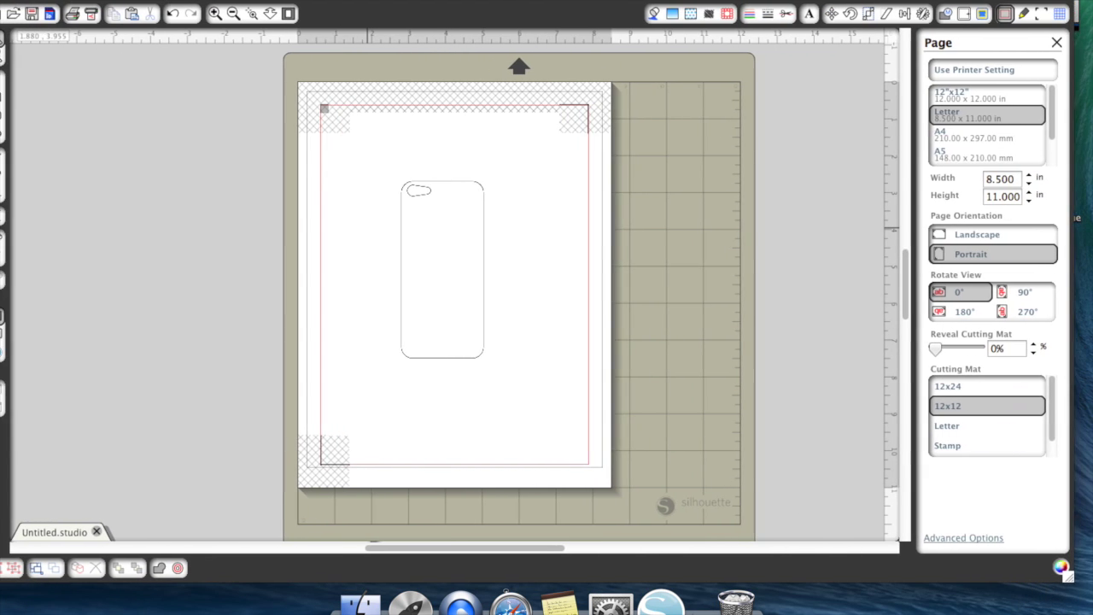
Step: Check the cut style settings, then close them
{"action": "left_click", "coordinate": [808, 14]}
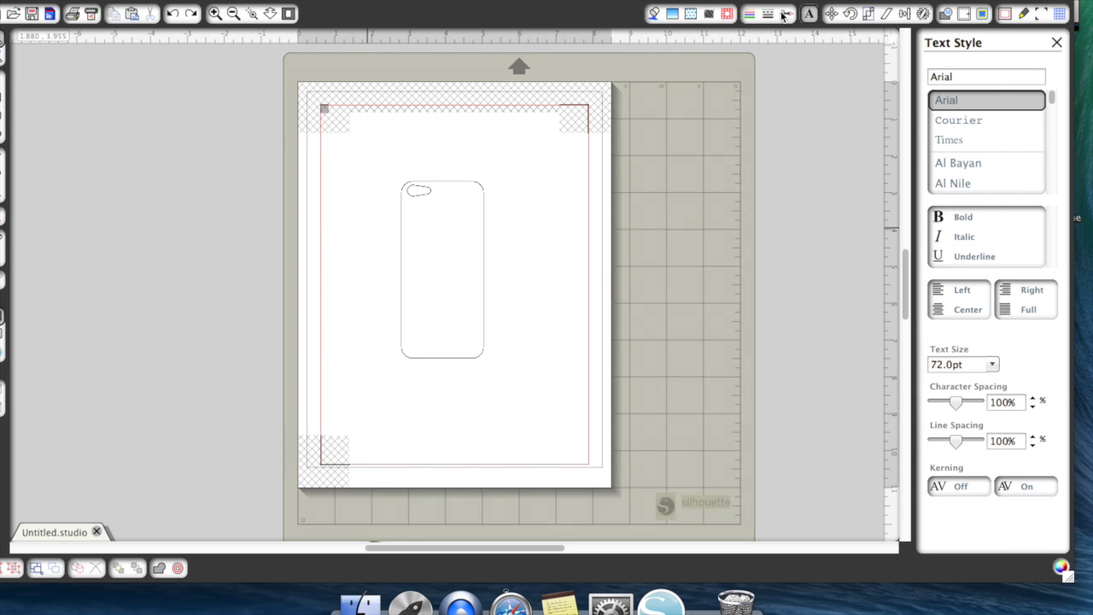
{"action": "left_click", "coordinate": [787, 14]}
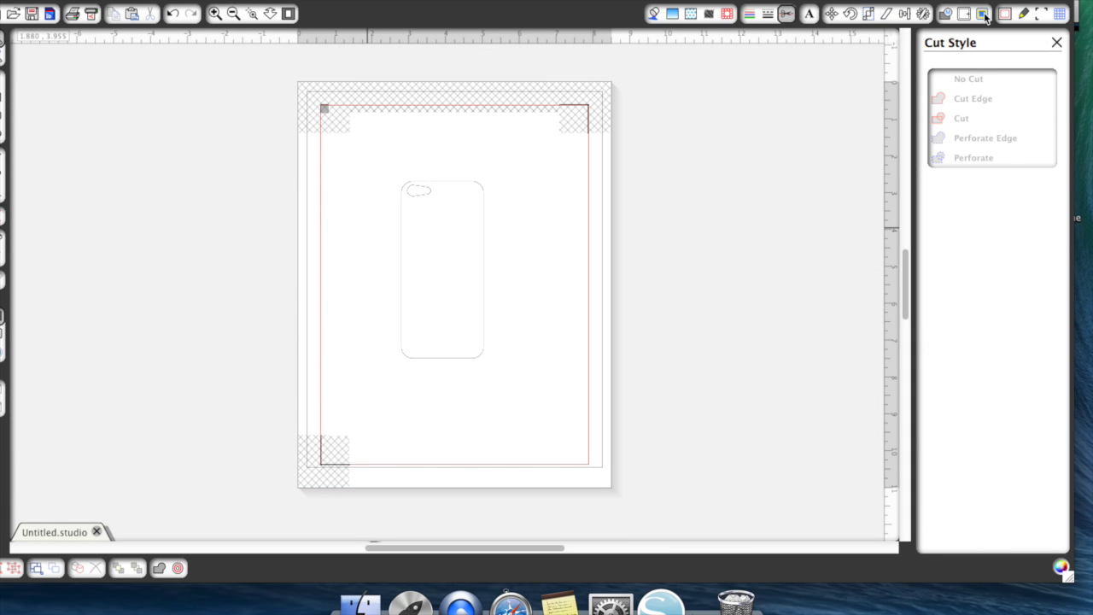
{"action": "left_click", "coordinate": [1056, 42]}
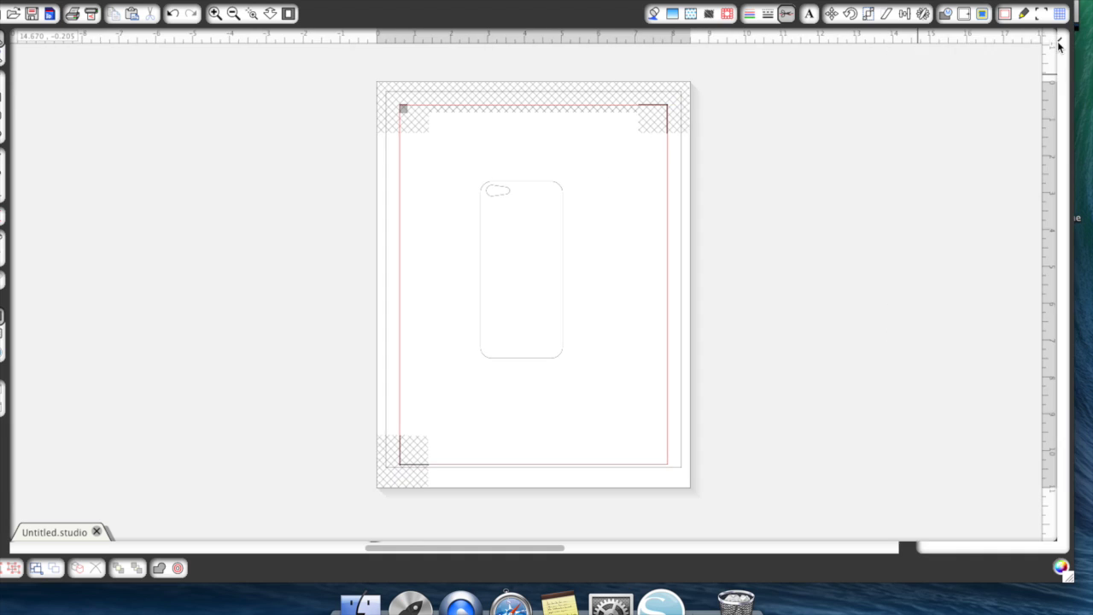
Step: Trace the phone template into a red cut outline and move the original image right of the page
{"action": "left_click", "coordinate": [983, 13]}
{"action": "left_click", "coordinate": [988, 78]}
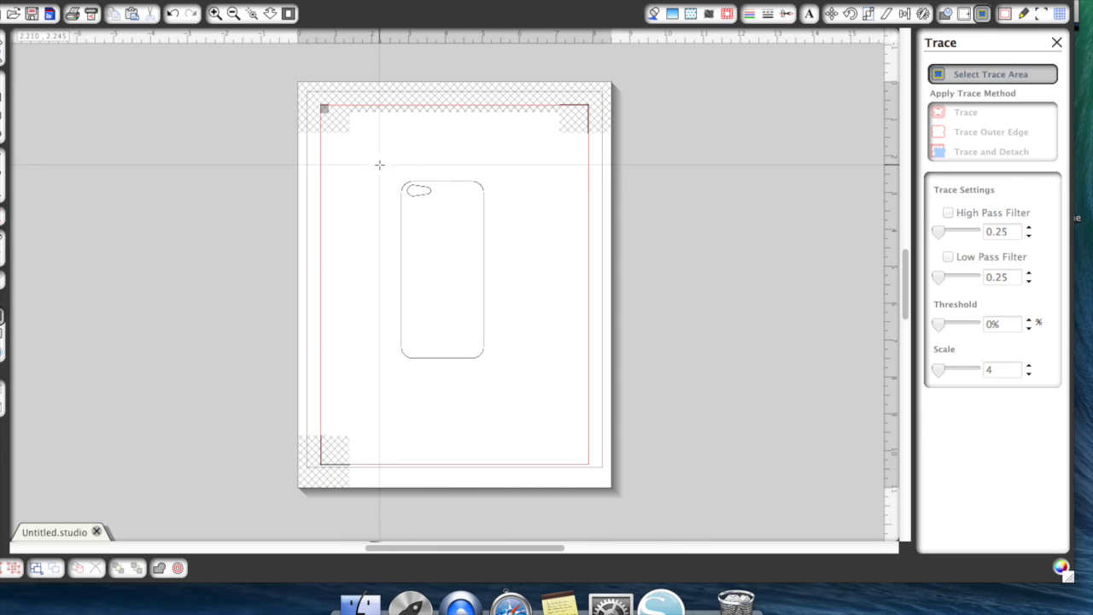
{"action": "mouse_move", "coordinate": [379, 165]}
{"action": "left_mouse_down"}
{"action": "mouse_move", "coordinate": [452, 179]}
{"action": "mouse_move", "coordinate": [493, 259]}
{"action": "mouse_move", "coordinate": [515, 393]}
{"action": "left_mouse_up"}
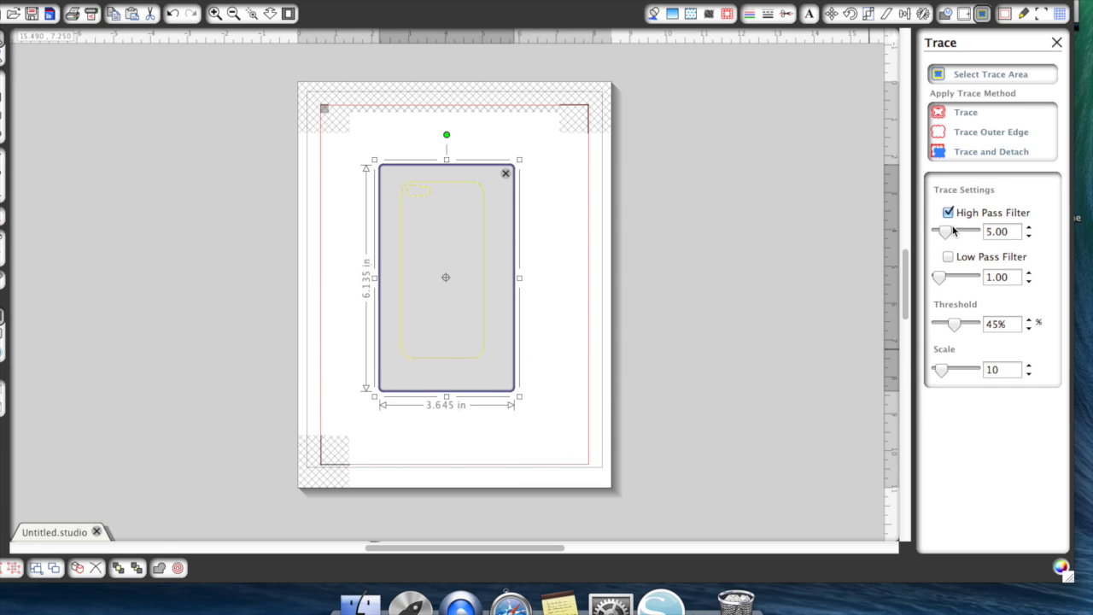
{"action": "left_click", "coordinate": [965, 114]}
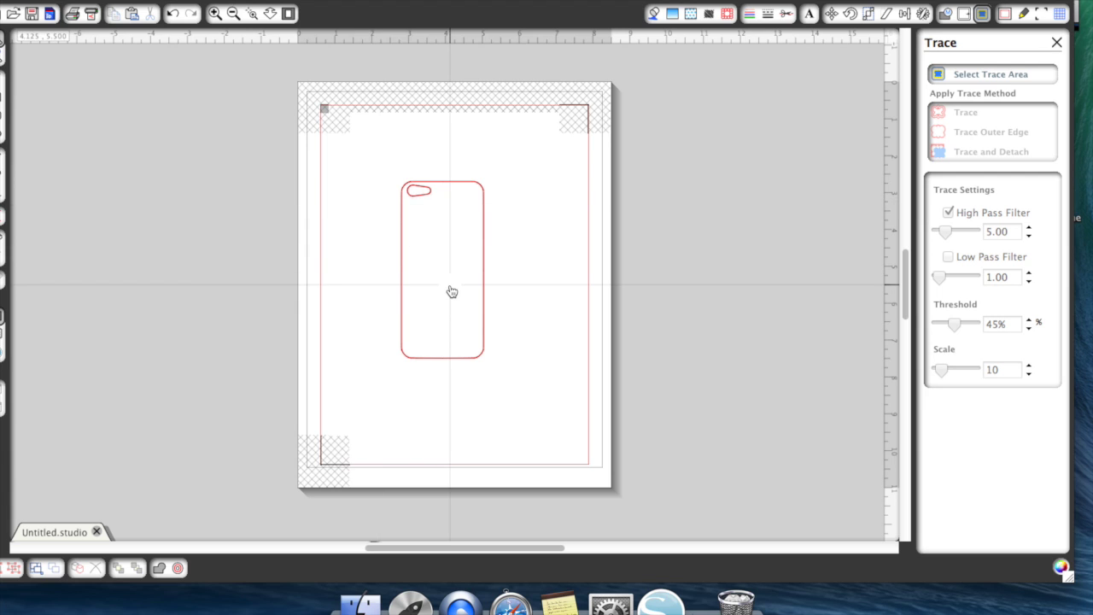
{"action": "left_click_drag", "start_coordinate": [449, 289], "coordinate": [755, 295]}
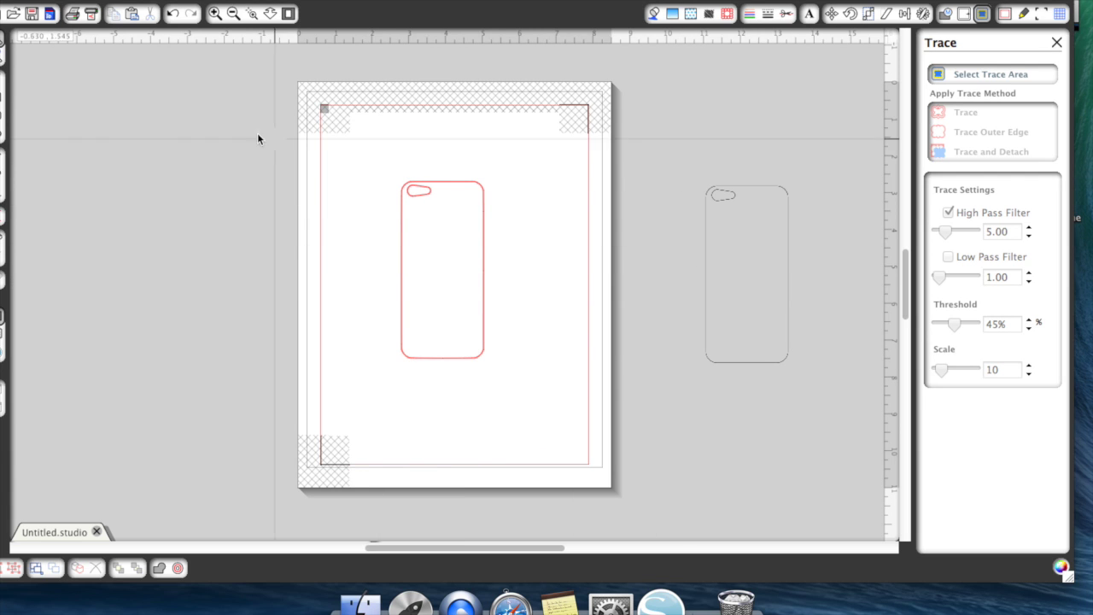
{"action": "left_click", "coordinate": [215, 13]}
{"action": "left_click", "coordinate": [215, 14]}
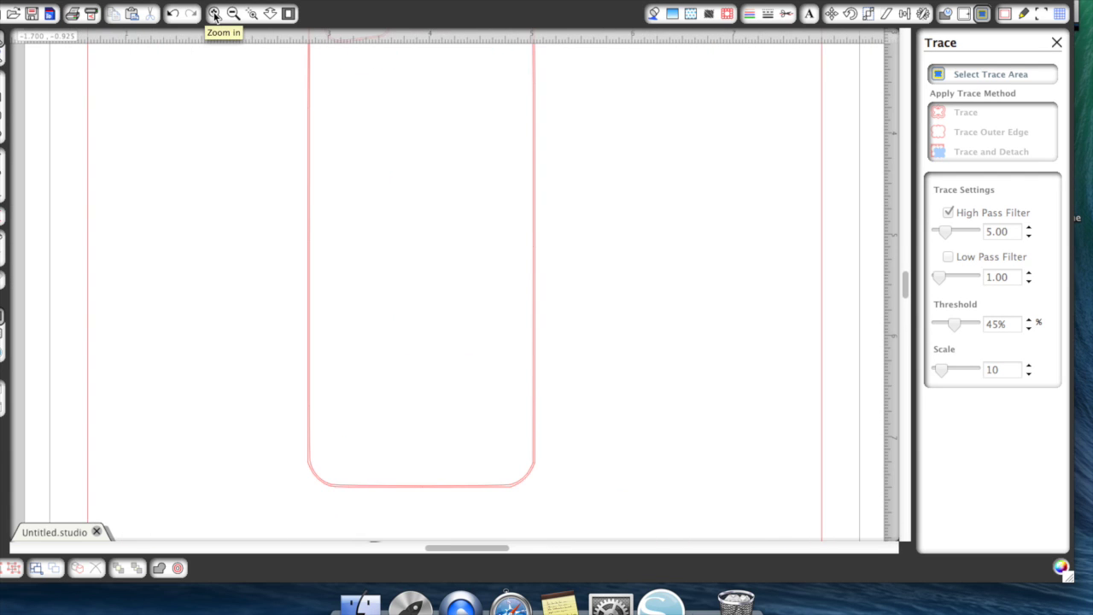
{"action": "scroll", "coordinate": [389, 80], "scroll_direction": "up", "scroll_amount": 2}
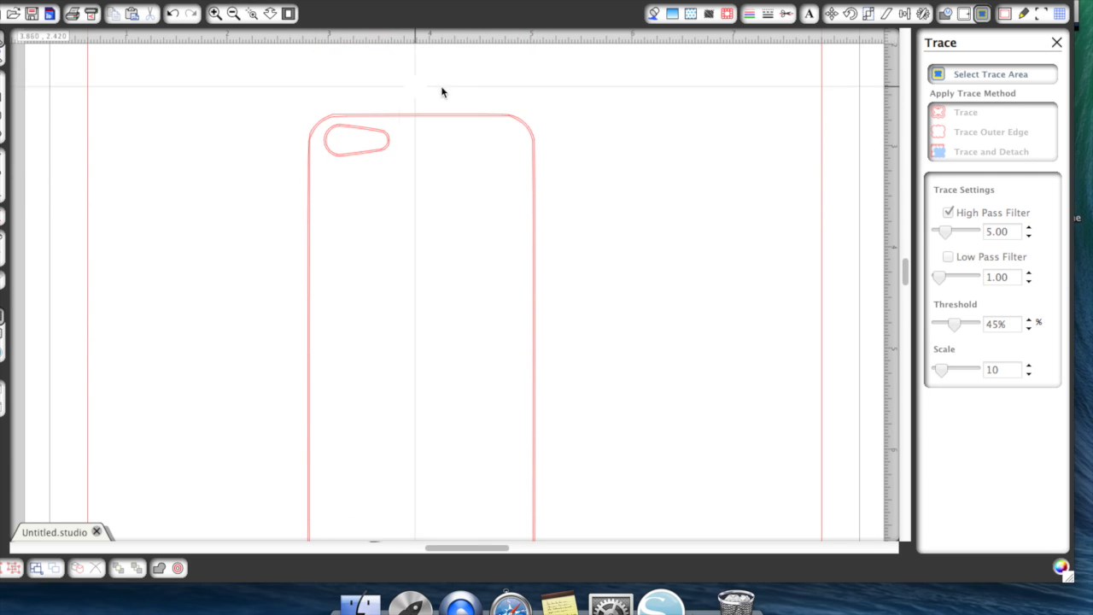
{"action": "left_click", "coordinate": [526, 131]}
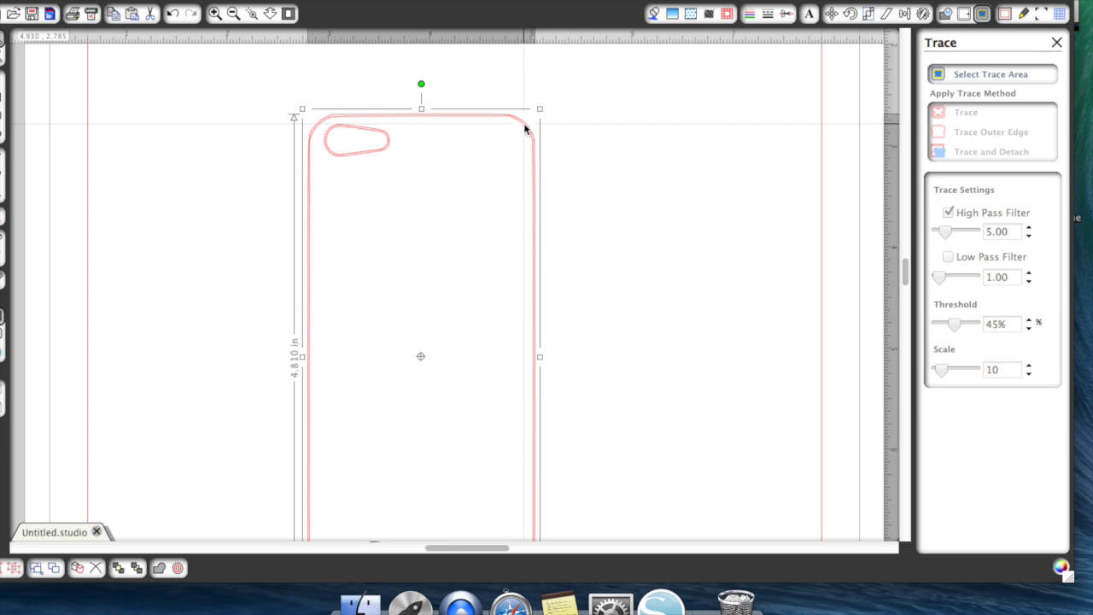
{"action": "right_click", "coordinate": [531, 126]}
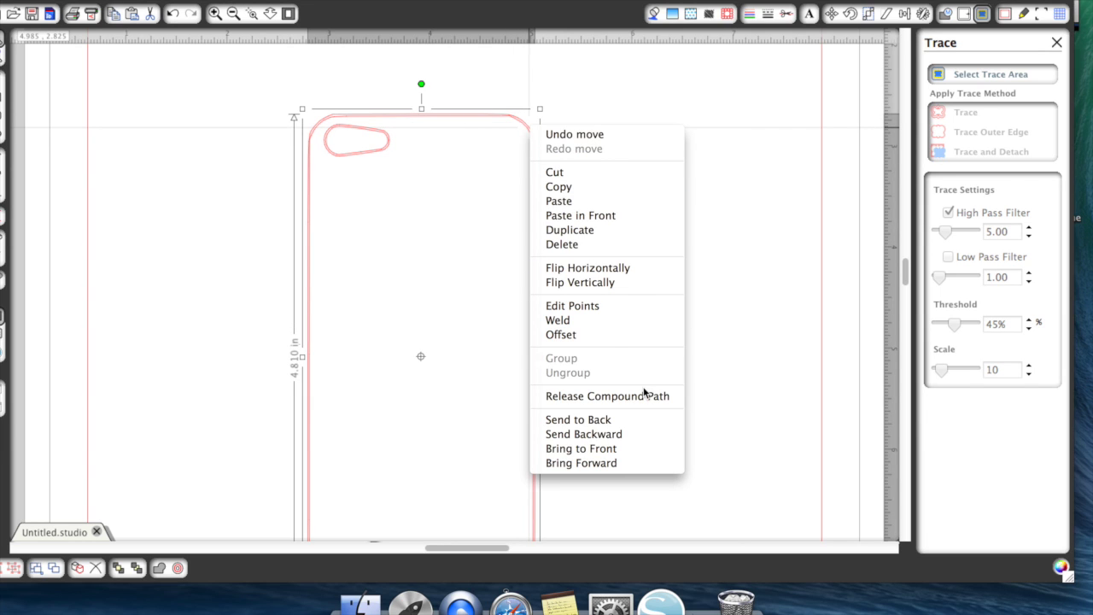
{"action": "left_click", "coordinate": [629, 398]}
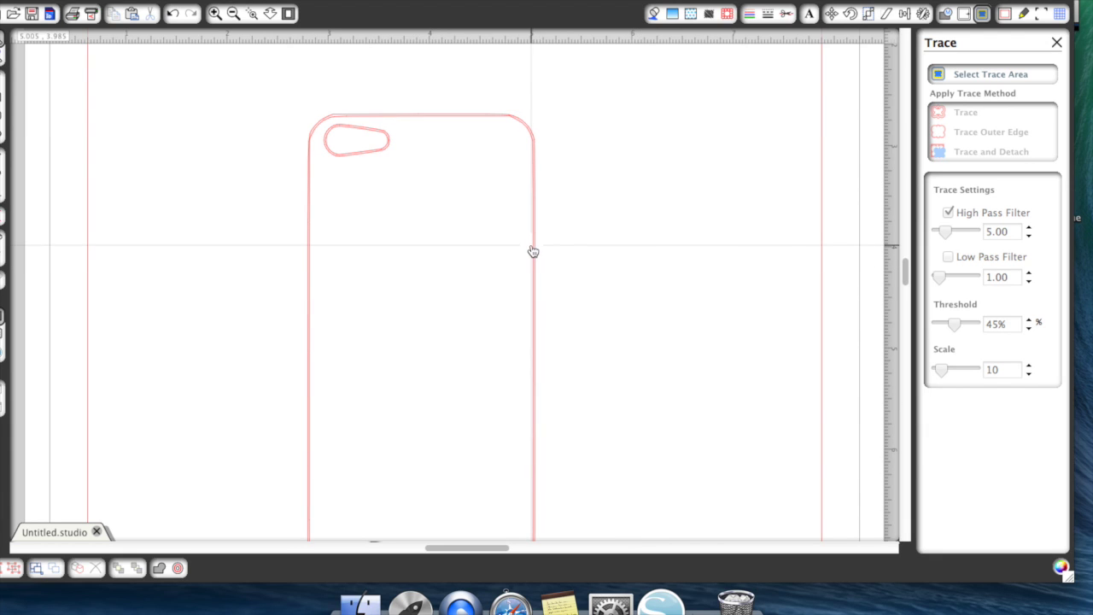
{"action": "left_click", "coordinate": [216, 13]}
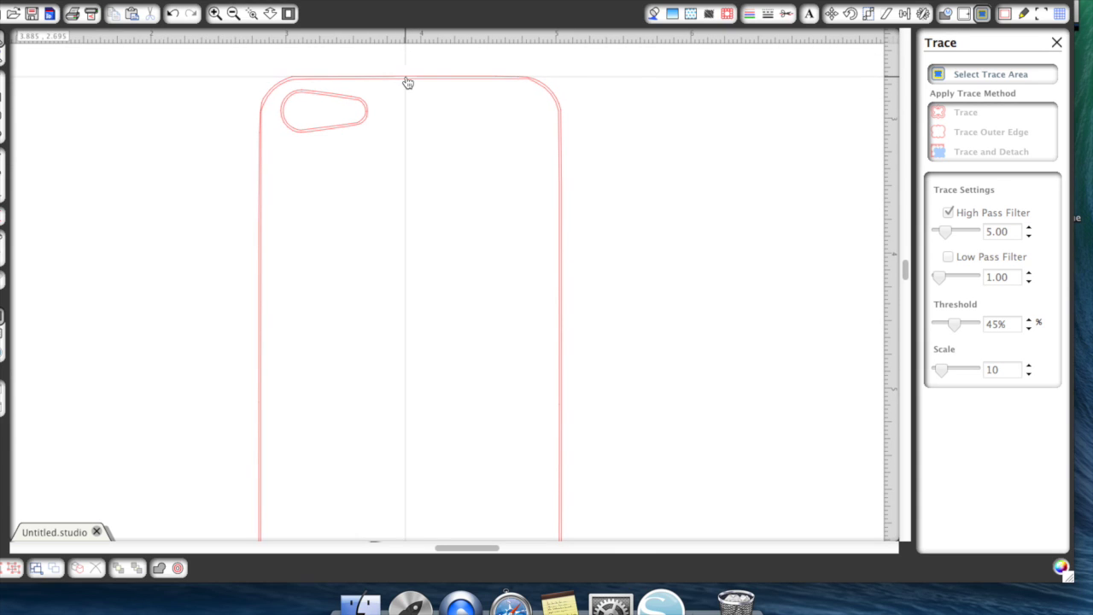
{"action": "left_click", "coordinate": [408, 86]}
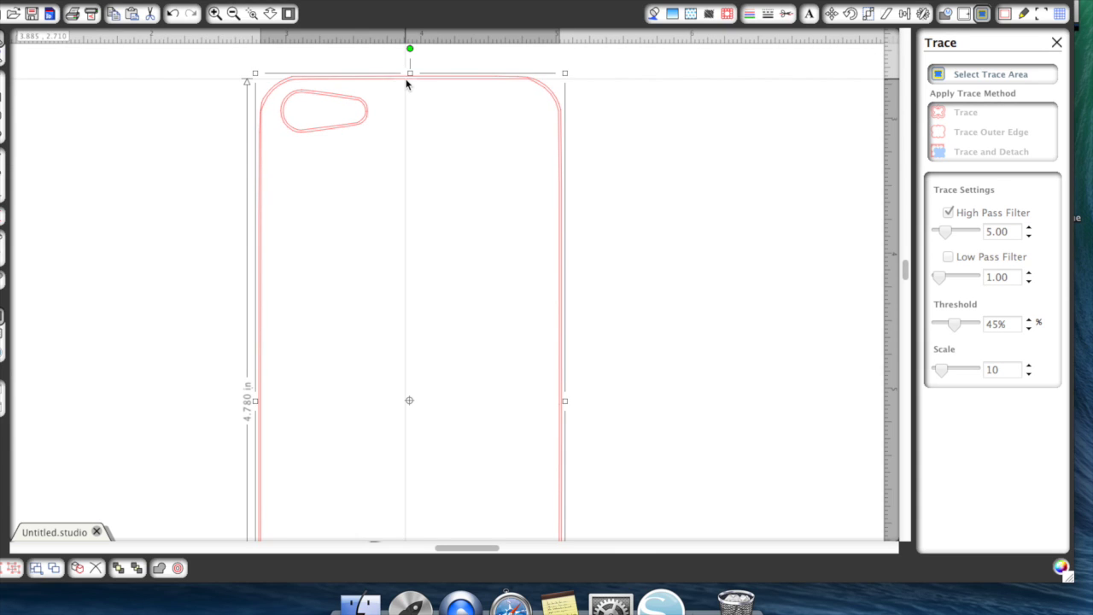
{"action": "left_click", "coordinate": [406, 83]}
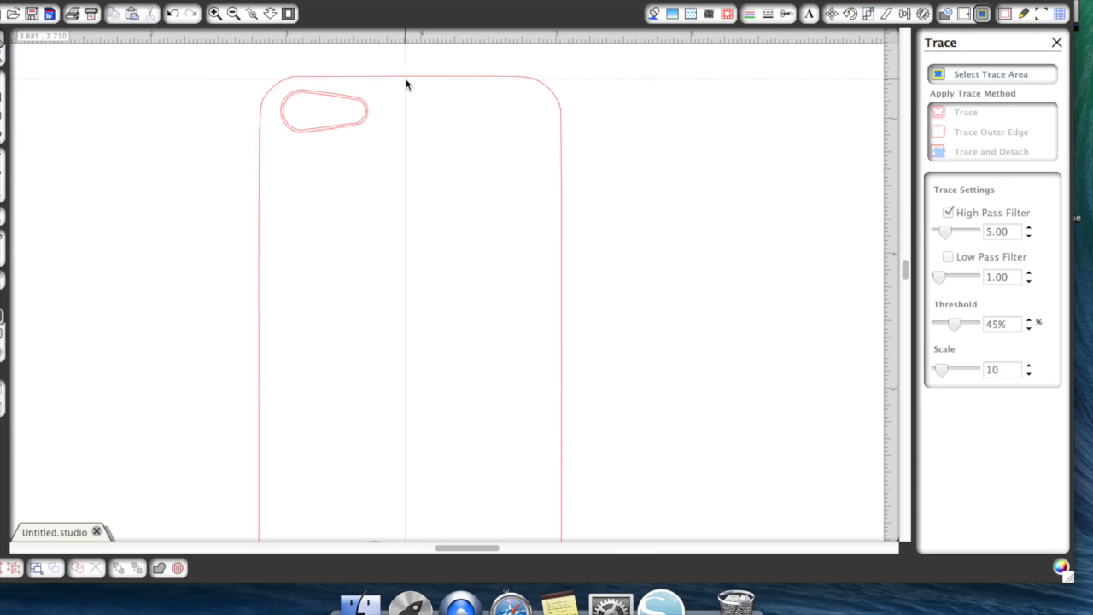
{"action": "left_click", "coordinate": [302, 132]}
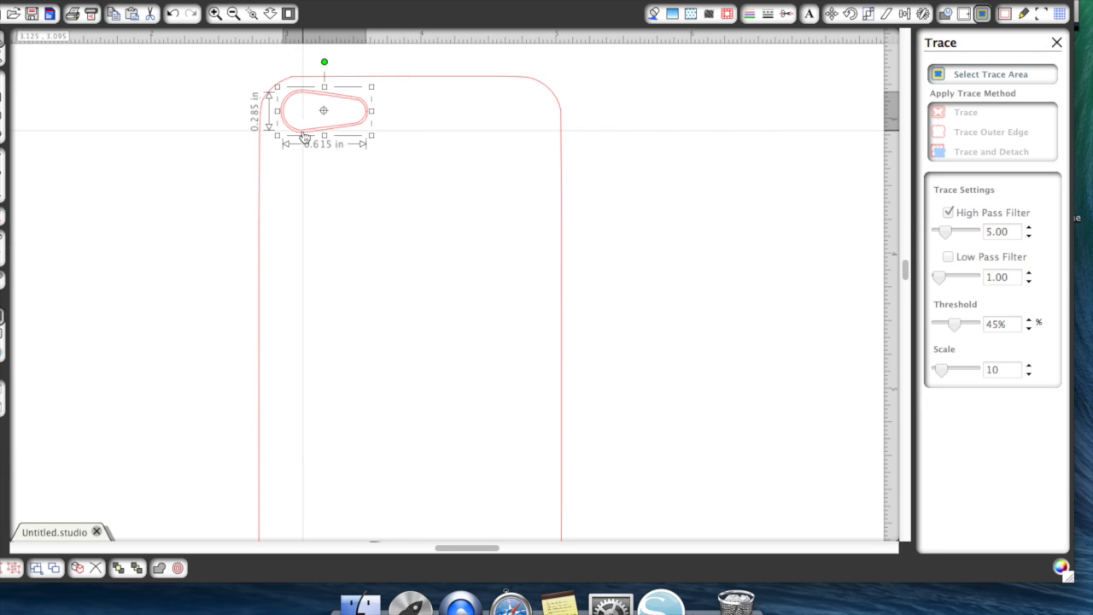
{"action": "left_click", "coordinate": [305, 138]}
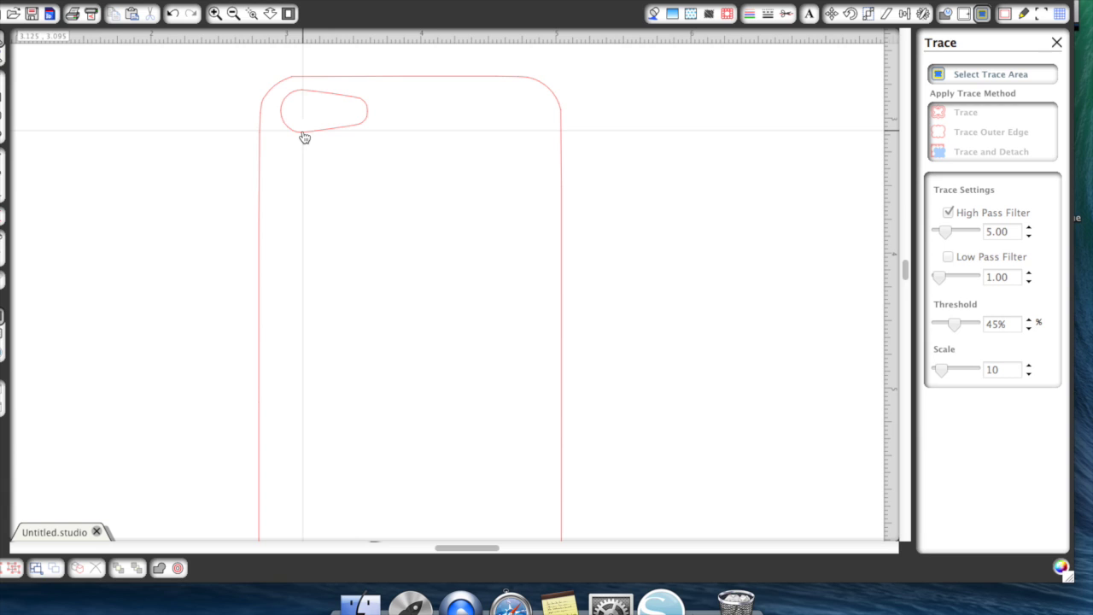
{"action": "left_click", "coordinate": [233, 14]}
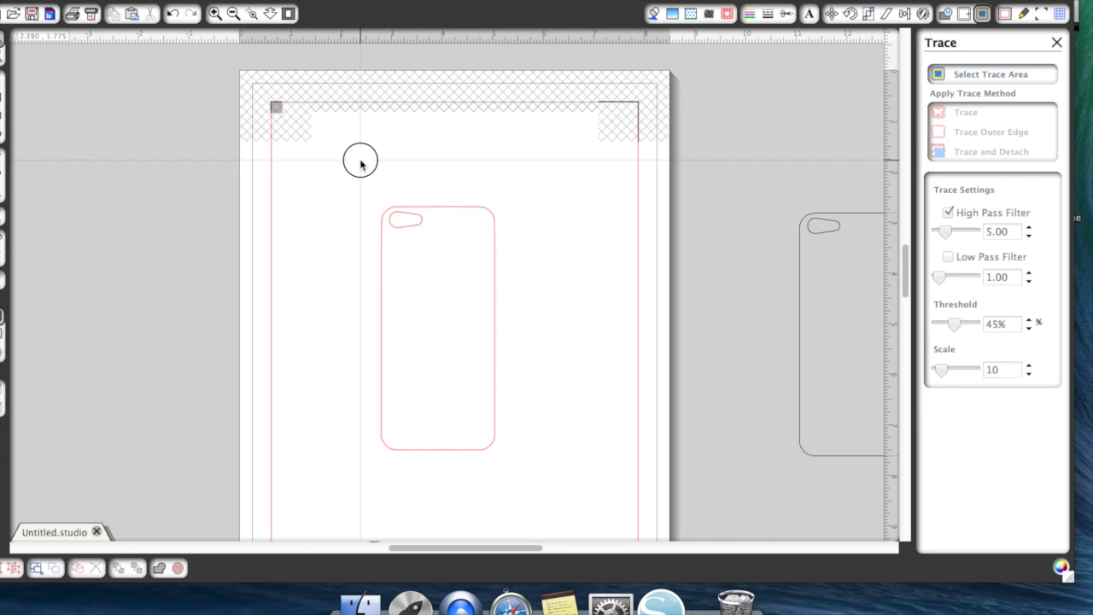
Step: Group the phone outline with its camera cutout, nudge it slightly, and reselect the grouped shape
{"action": "left_click_drag", "start_coordinate": [361, 161], "coordinate": [520, 494]}
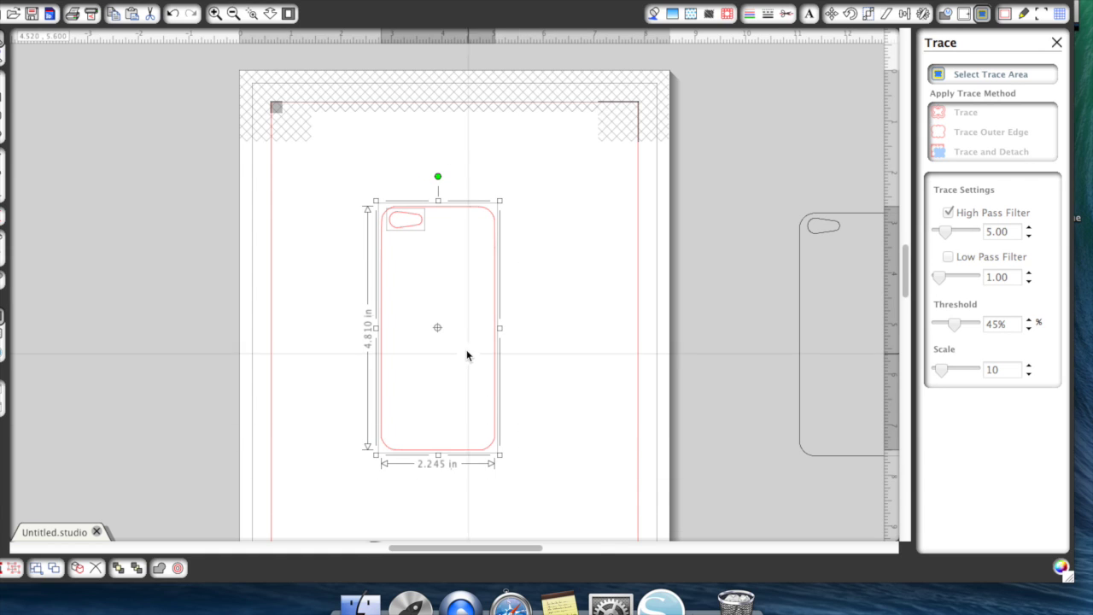
{"action": "right_click", "coordinate": [455, 345]}
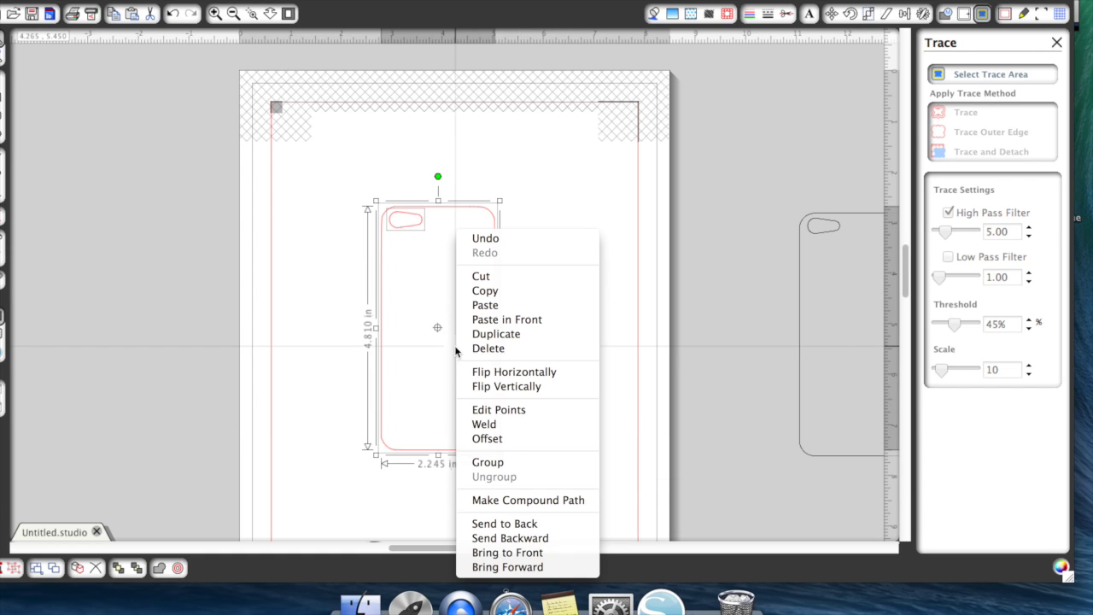
{"action": "left_click", "coordinate": [508, 459]}
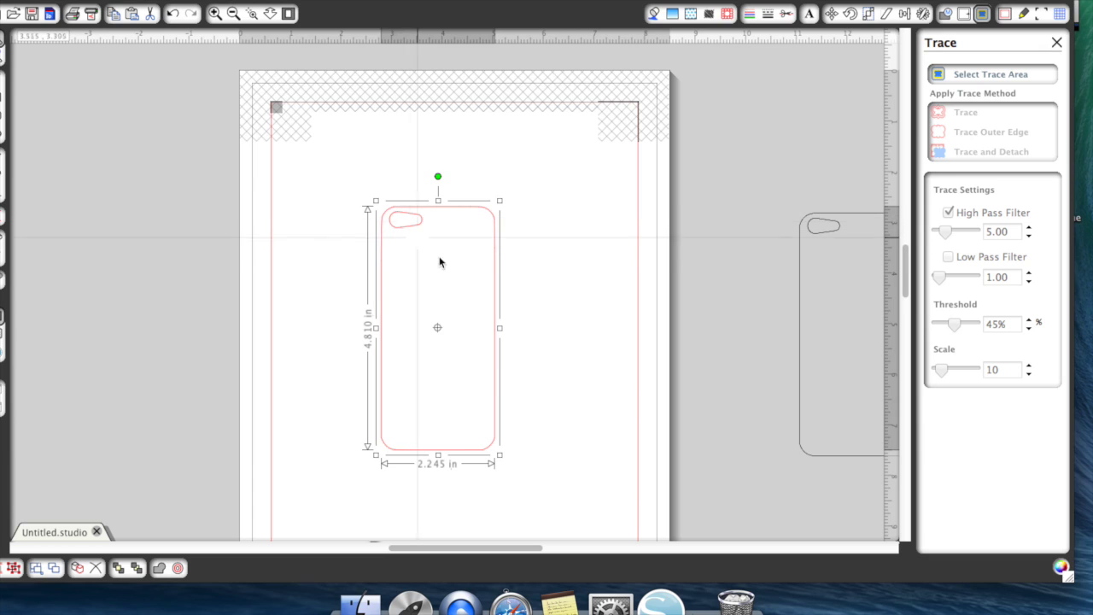
{"action": "left_click", "coordinate": [438, 222]}
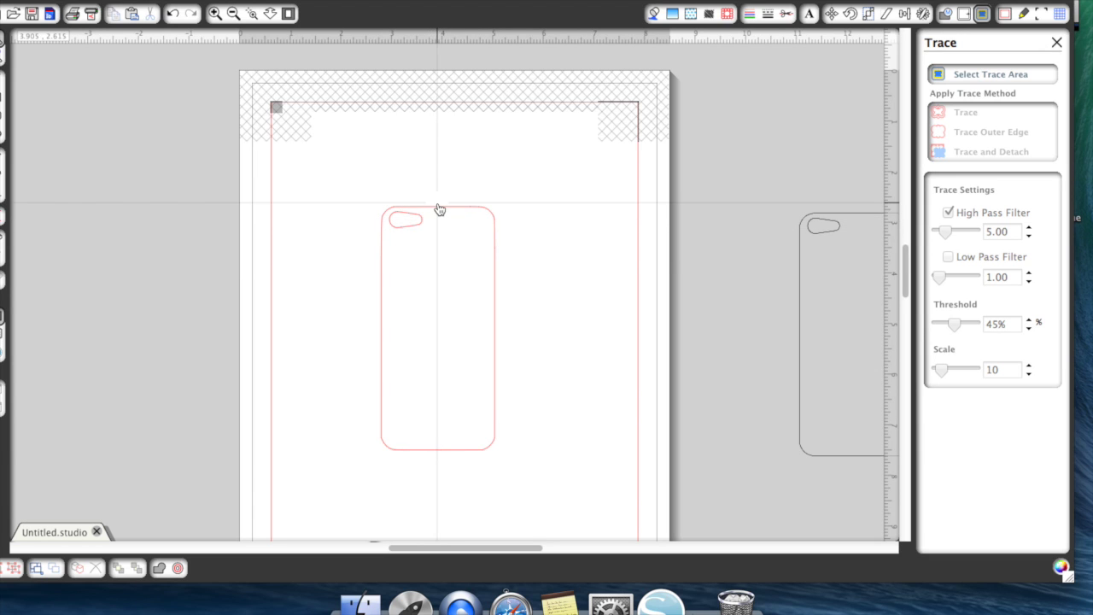
{"action": "mouse_move", "coordinate": [442, 210]}
{"action": "left_mouse_down"}
{"action": "mouse_move", "coordinate": [518, 98]}
{"action": "mouse_move", "coordinate": [449, 213]}
{"action": "mouse_move", "coordinate": [430, 220]}
{"action": "left_mouse_up"}
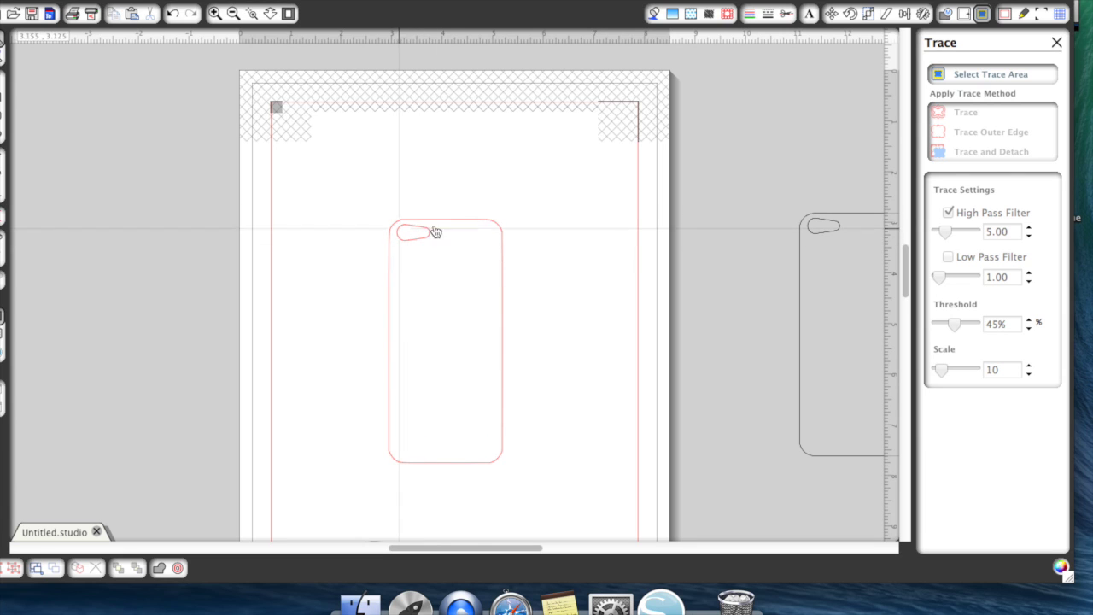
{"action": "left_click", "coordinate": [439, 214]}
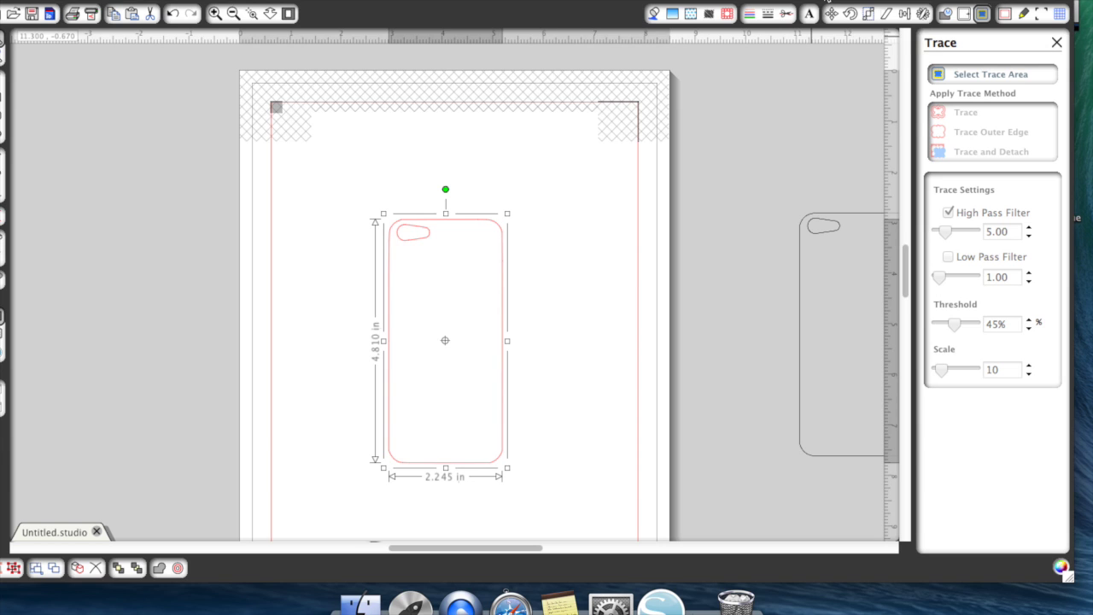
{"action": "left_click", "coordinate": [827, 2]}
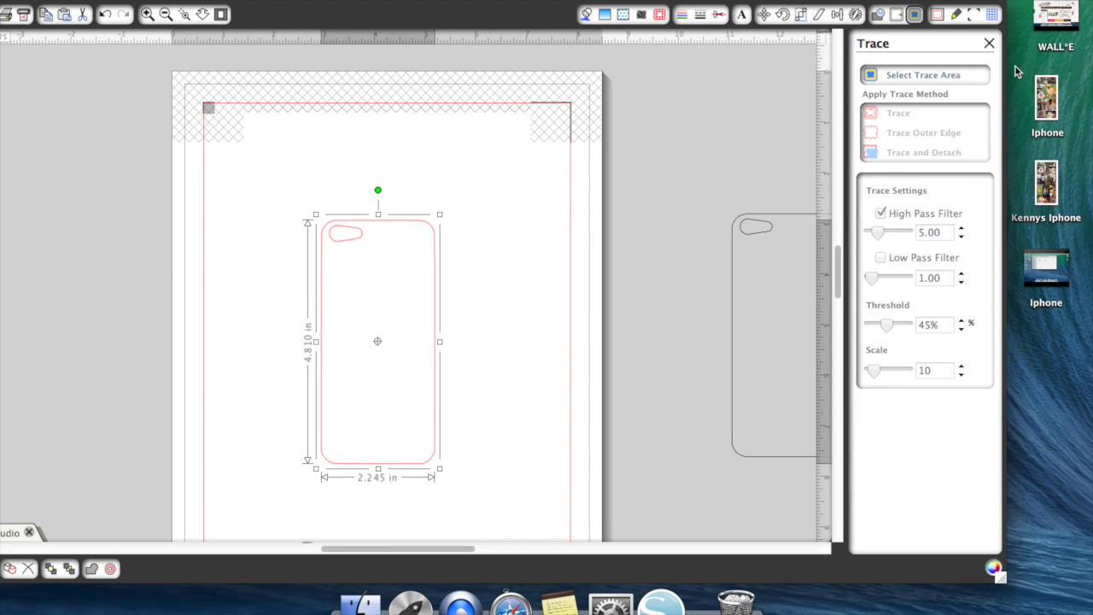
Step: Drag the Iphone collage image from the desktop onto the page over the phone outline
{"action": "mouse_move", "coordinate": [1017, 72]}
{"action": "left_mouse_down"}
{"action": "mouse_move", "coordinate": [1077, 141]}
{"action": "mouse_move", "coordinate": [1080, 232]}
{"action": "mouse_move", "coordinate": [1025, 74]}
{"action": "left_mouse_up"}
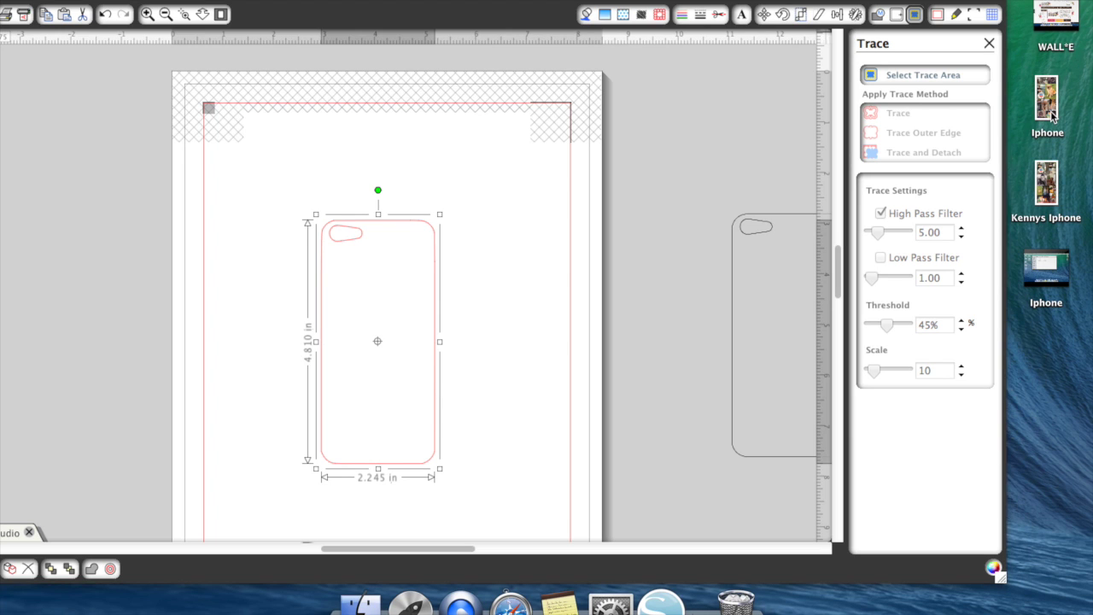
{"action": "left_click", "coordinate": [1050, 102]}
{"action": "left_click_drag", "start_coordinate": [1031, 115], "coordinate": [419, 260]}
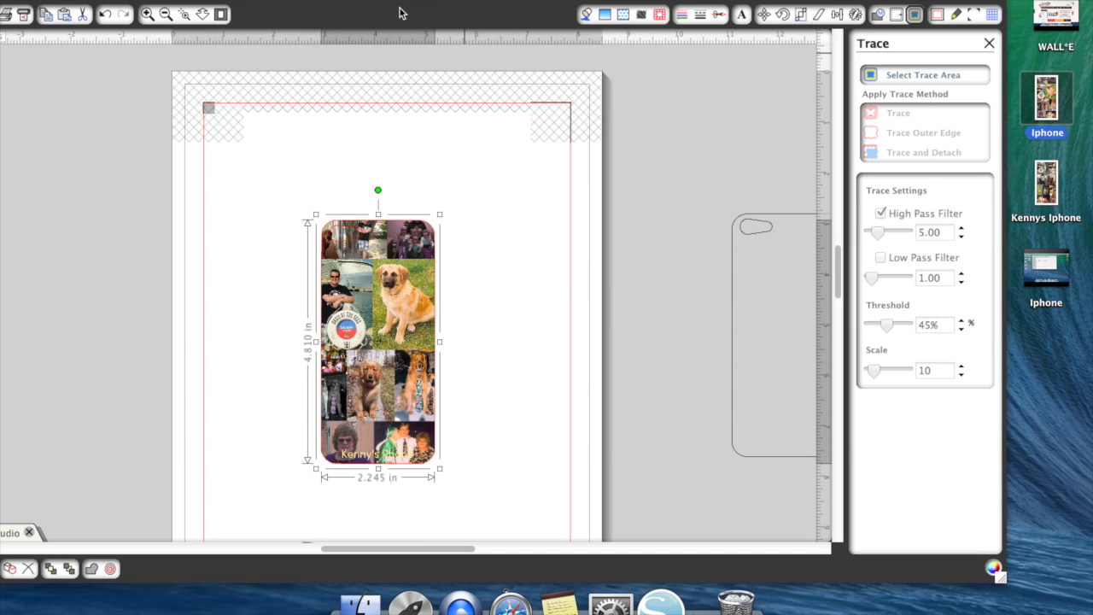
{"action": "left_click_drag", "start_coordinate": [404, 1], "coordinate": [477, 2]}
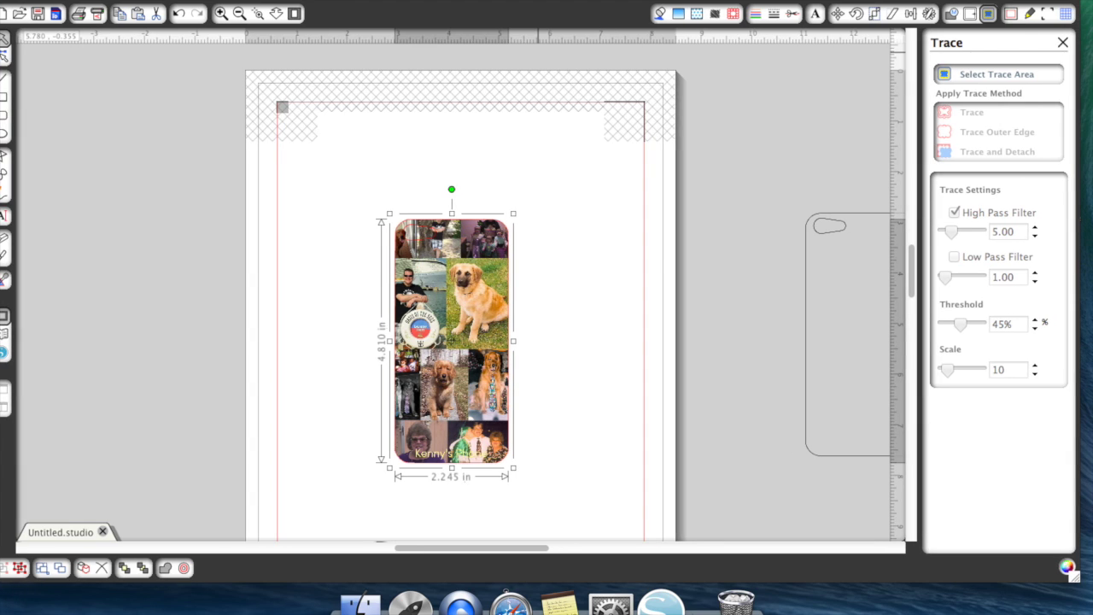
{"action": "scroll", "coordinate": [450, 316], "scroll_direction": "down", "scroll_amount": 3}
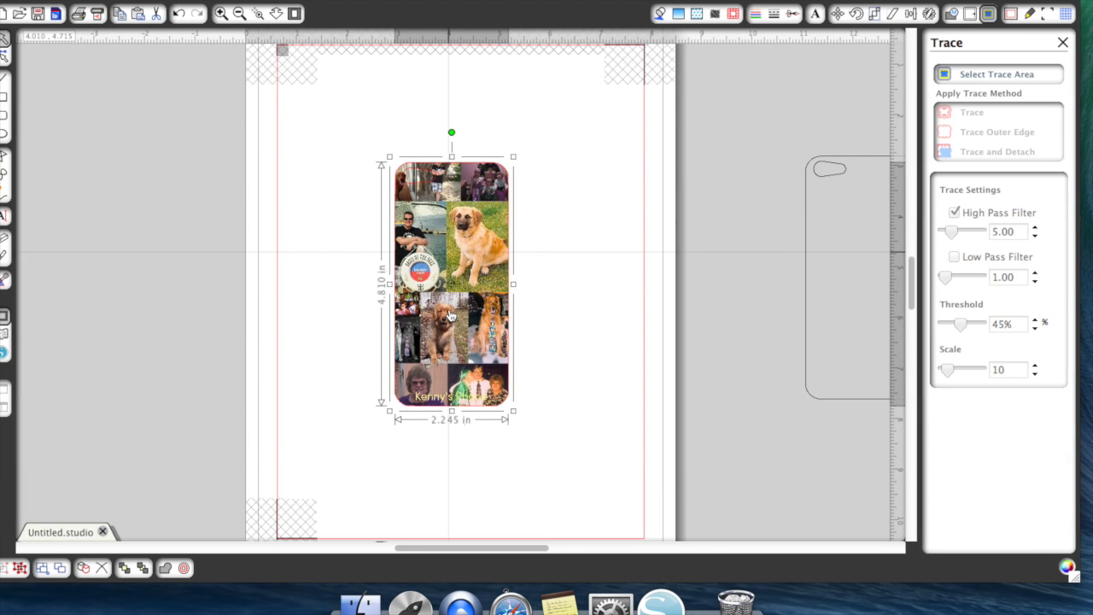
Step: Print the iPhone collage with media type Photo and quality set to Best
{"action": "left_click", "coordinate": [77, 15]}
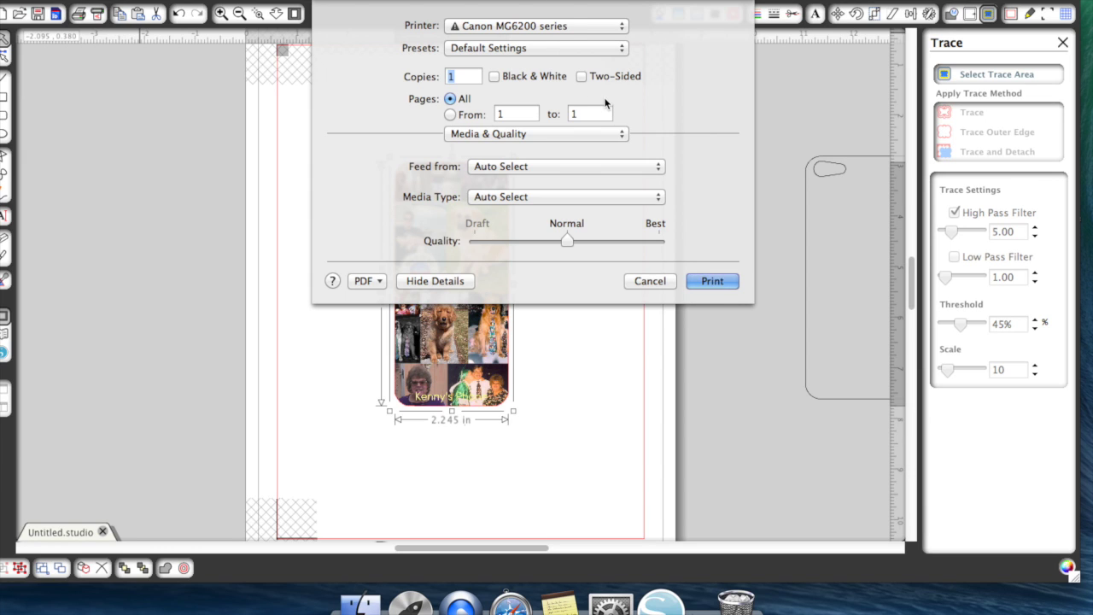
{"action": "left_click", "coordinate": [624, 133]}
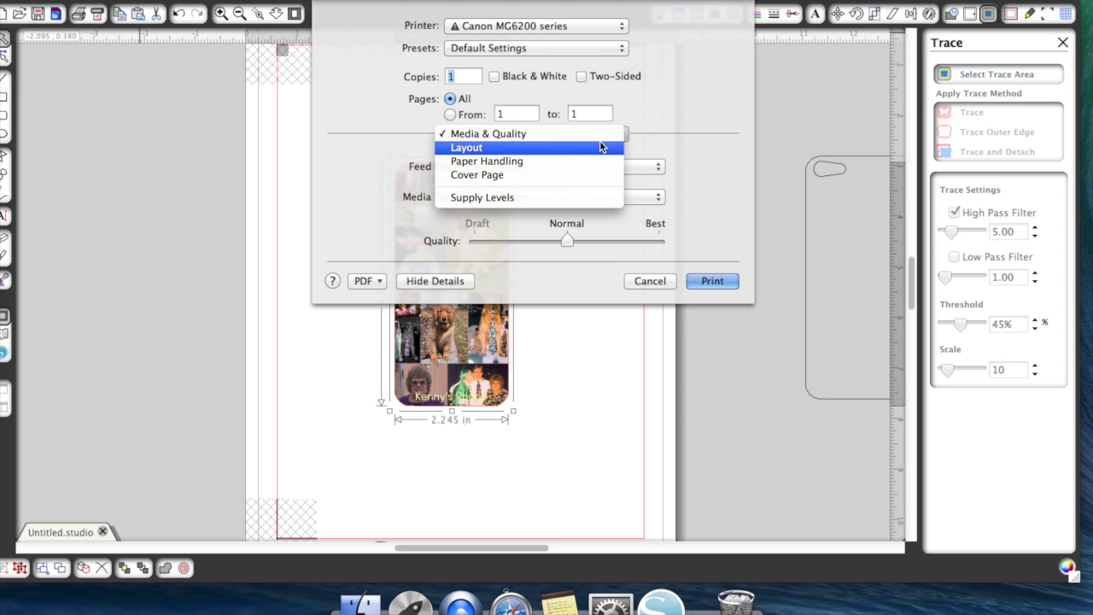
{"action": "left_click", "coordinate": [601, 134]}
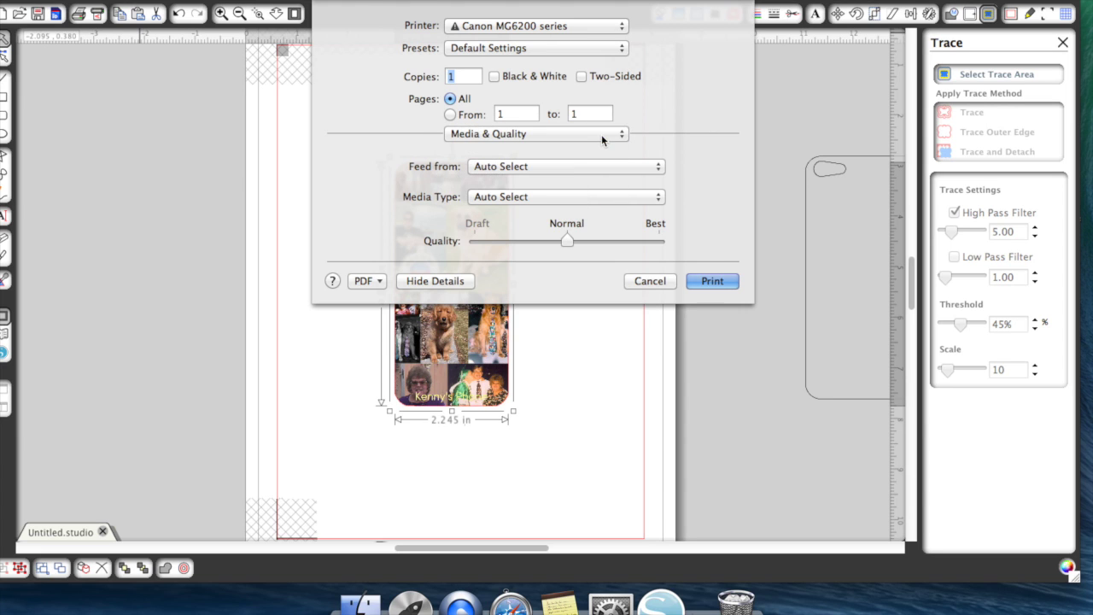
{"action": "left_click", "coordinate": [658, 198]}
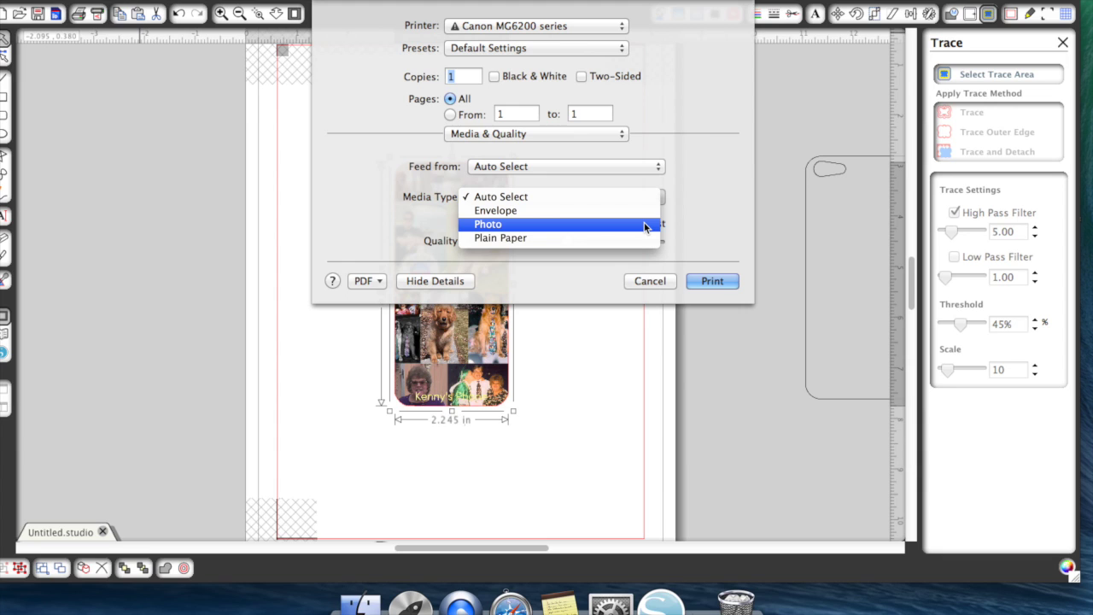
{"action": "left_click", "coordinate": [646, 226]}
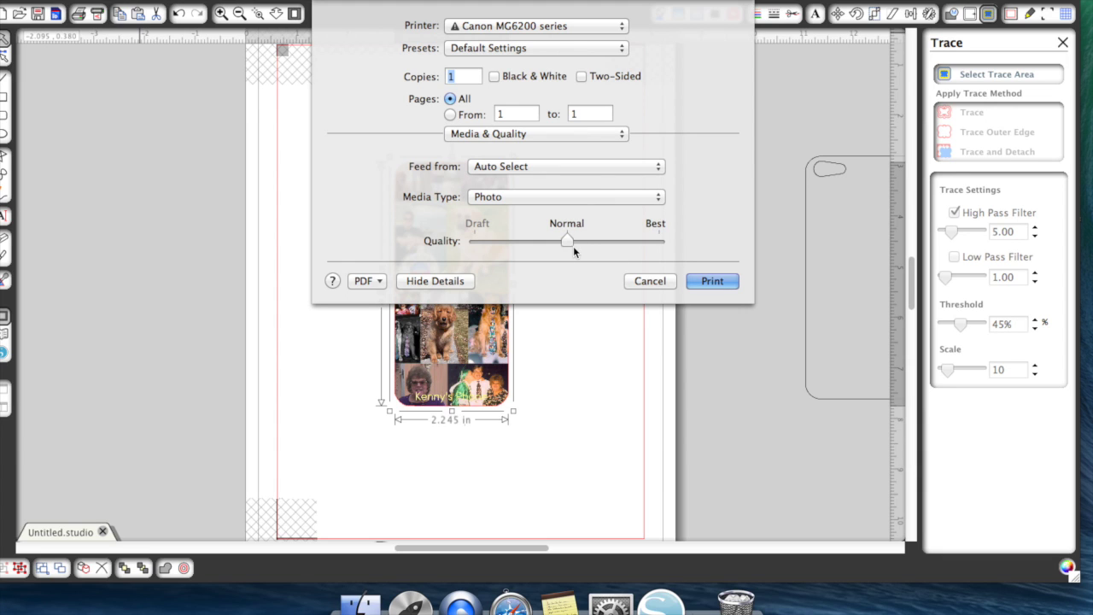
{"action": "left_click_drag", "start_coordinate": [573, 245], "coordinate": [681, 254]}
{"action": "left_click", "coordinate": [725, 282]}
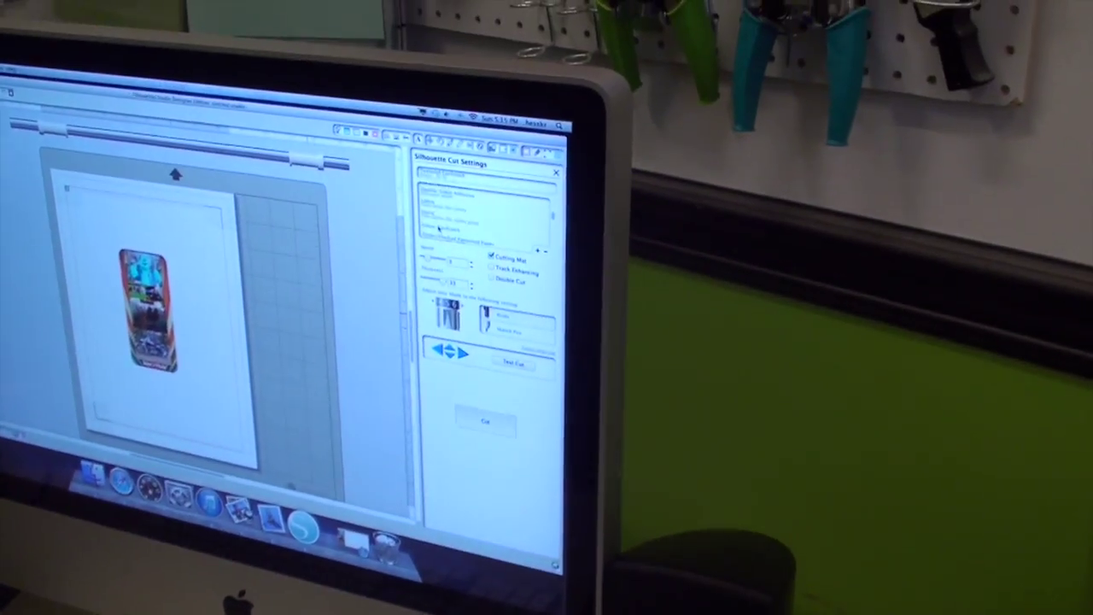
Step: Choose Vinyl from the Cut Settings material list, giving speed 8 and thickness 9
{"action": "scroll", "coordinate": [433, 250], "scroll_direction": "down", "scroll_amount": 3}
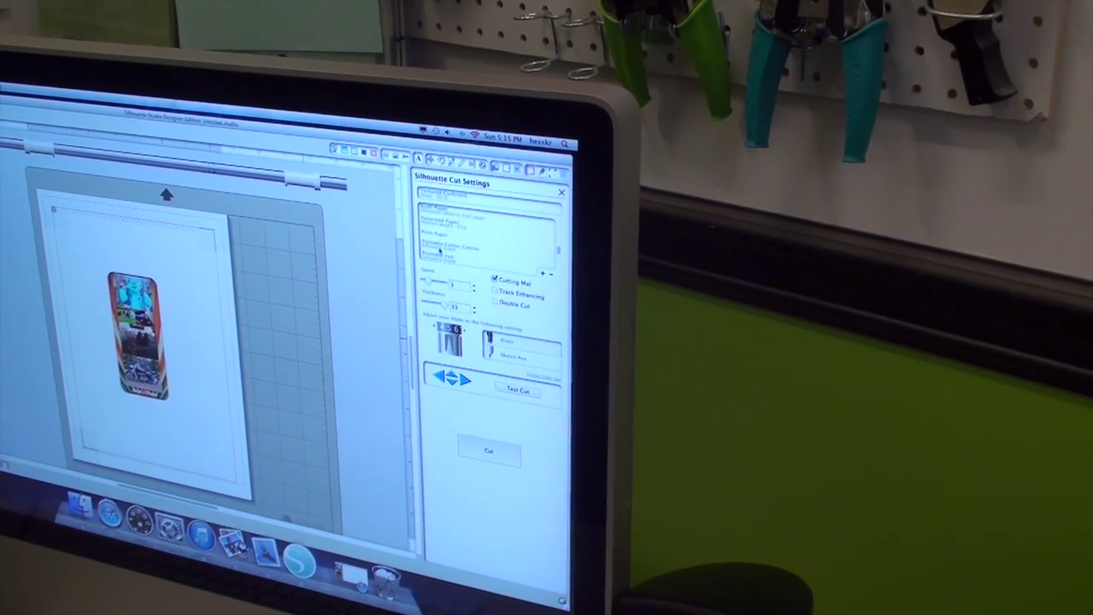
{"action": "scroll", "coordinate": [435, 255], "scroll_direction": "down", "scroll_amount": 5}
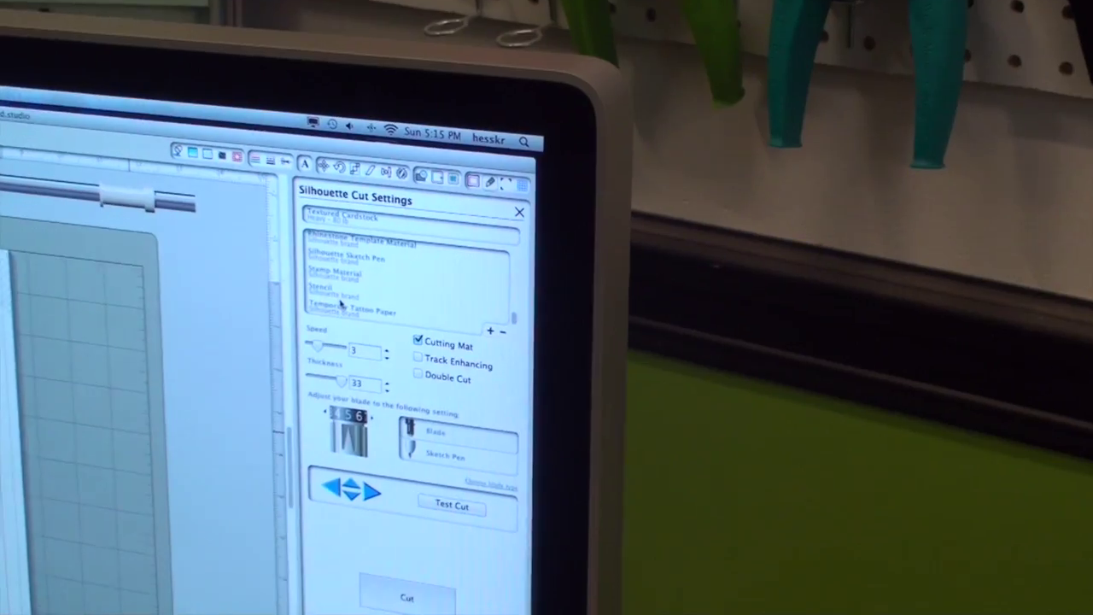
{"action": "scroll", "coordinate": [286, 294], "scroll_direction": "down", "scroll_amount": 3}
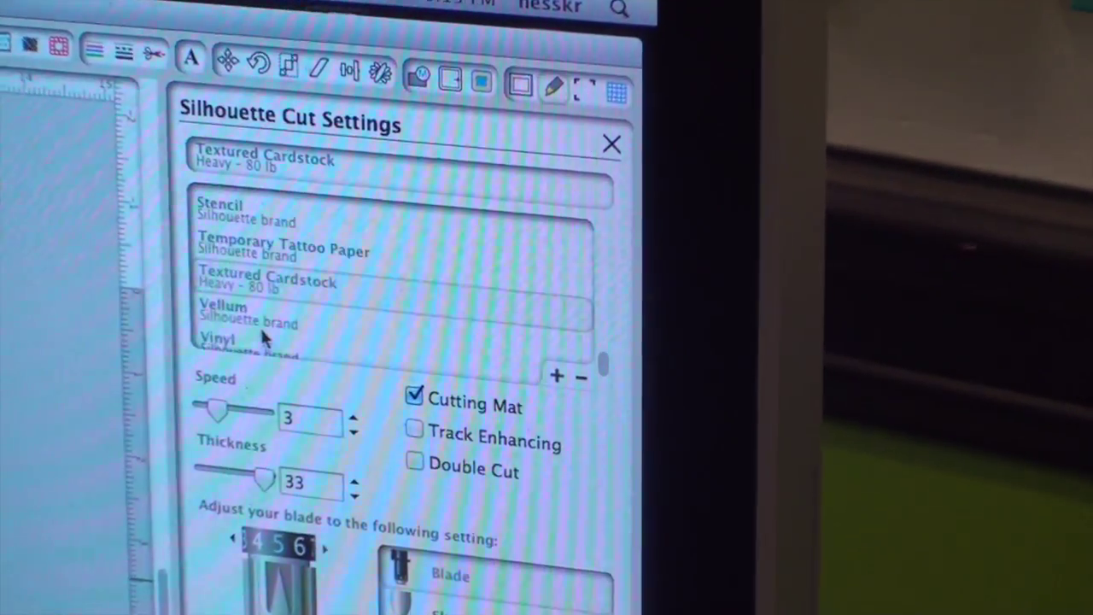
{"action": "scroll", "coordinate": [265, 337], "scroll_direction": "down", "scroll_amount": 1}
{"action": "left_click", "coordinate": [209, 314]}
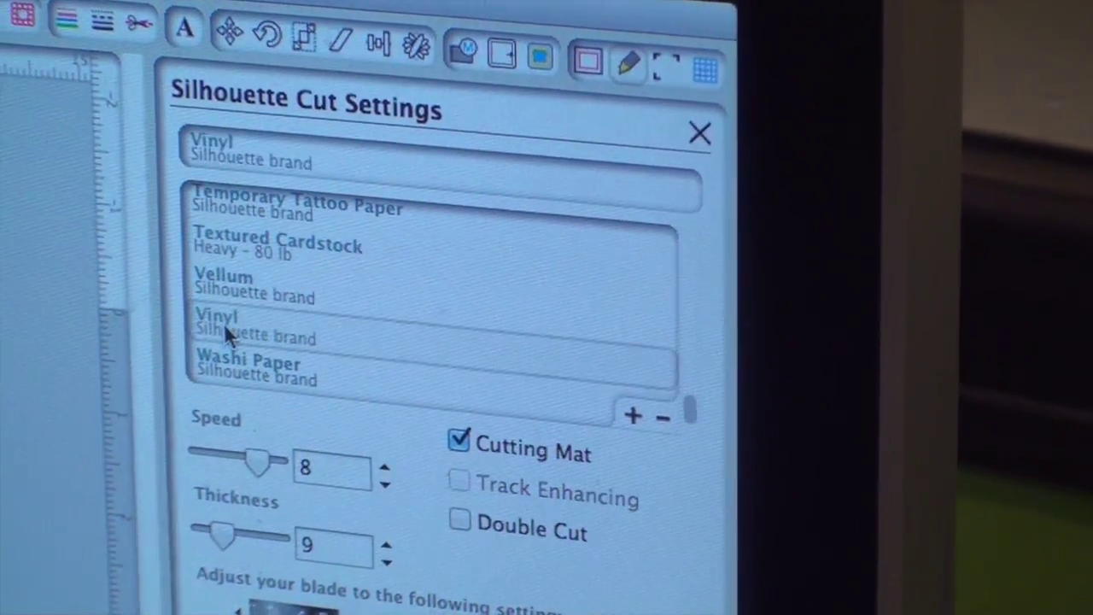